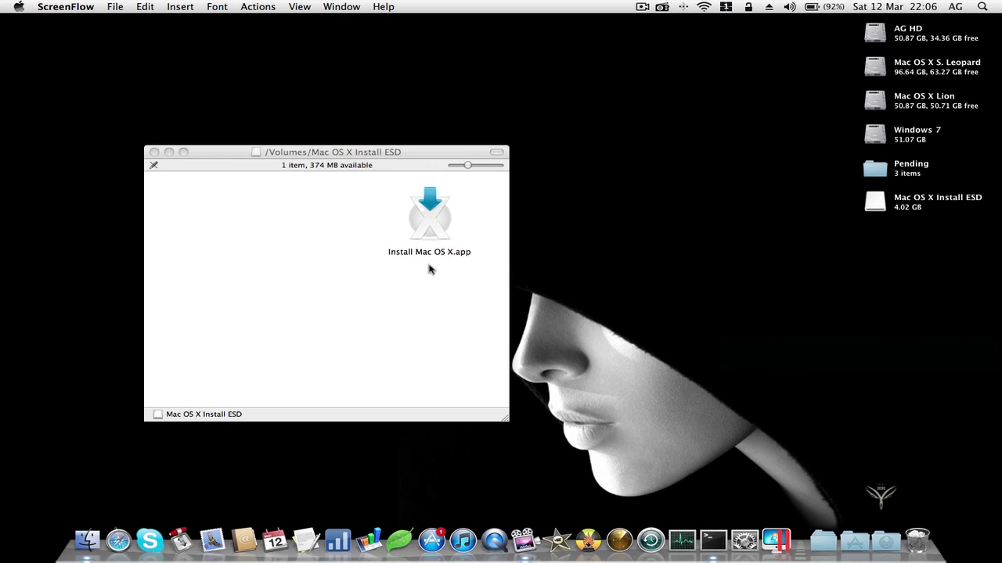
# - Launch Install Mac OS X.app from the Install ESD disk and confirm the downloaded-application warning
pyautogui.doubleClick(431, 219)
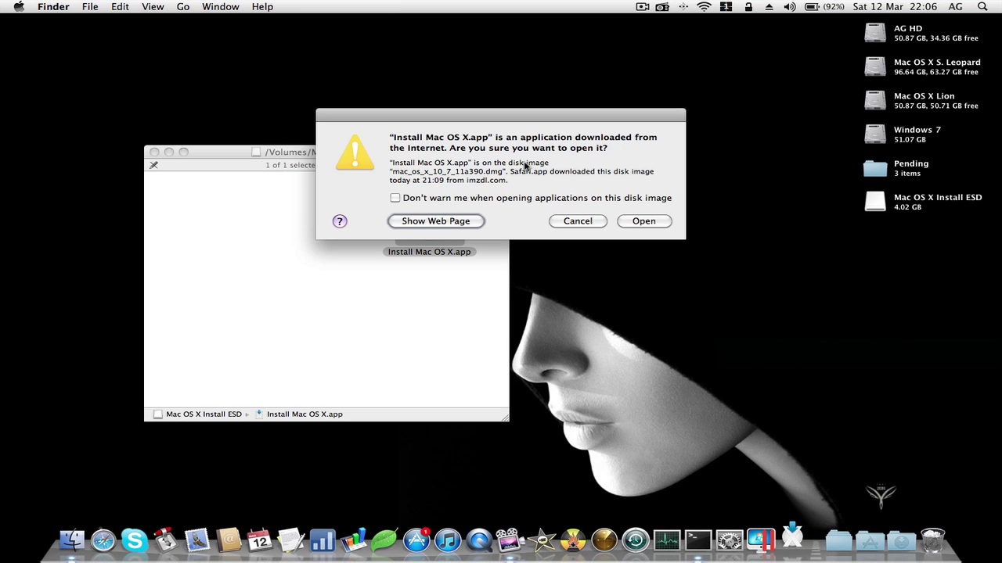
pyautogui.click(635, 223)
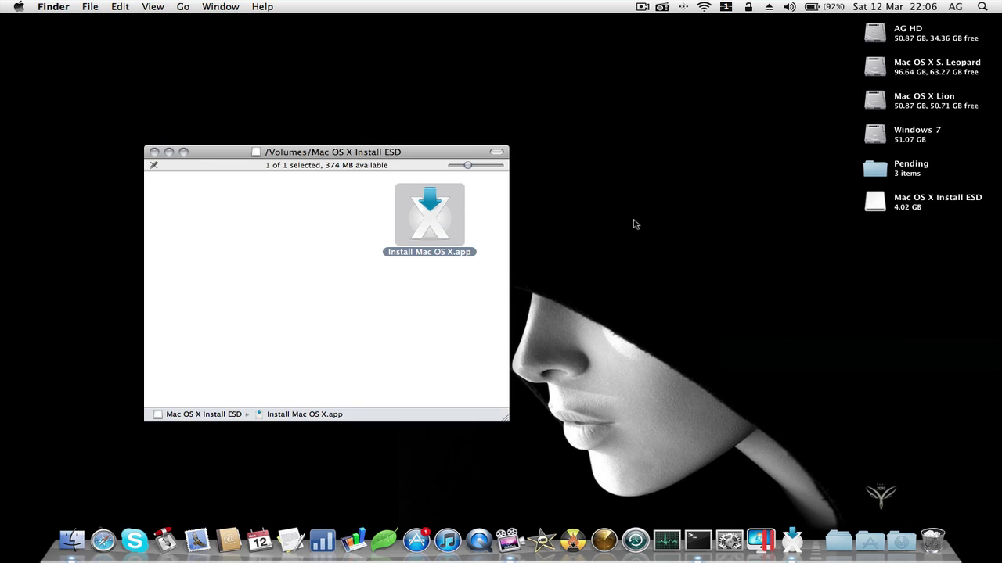
# - Close the install disk's window, glance at the installer Utilities, and continue to the license agreement
pyautogui.click(154, 152)
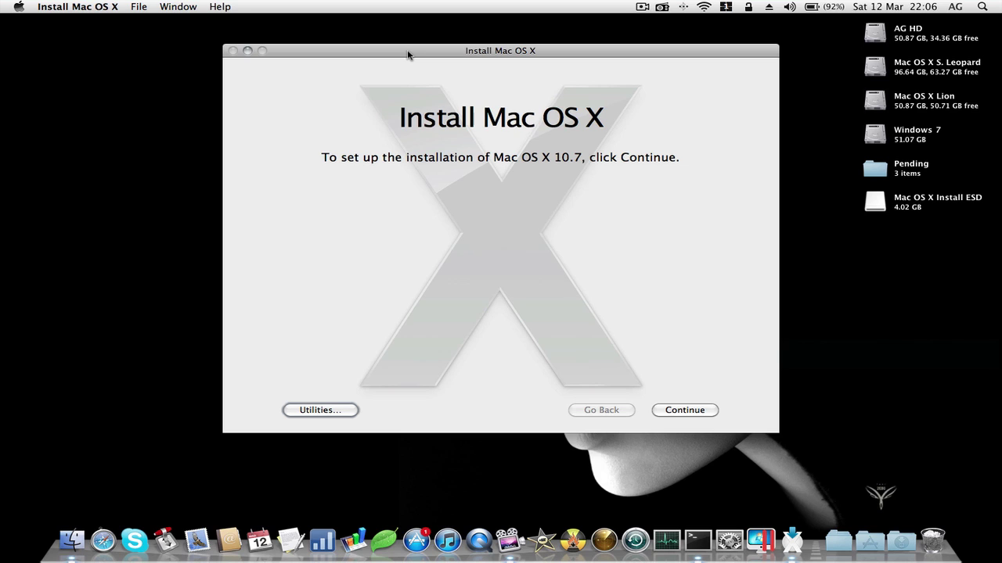
pyautogui.click(317, 410)
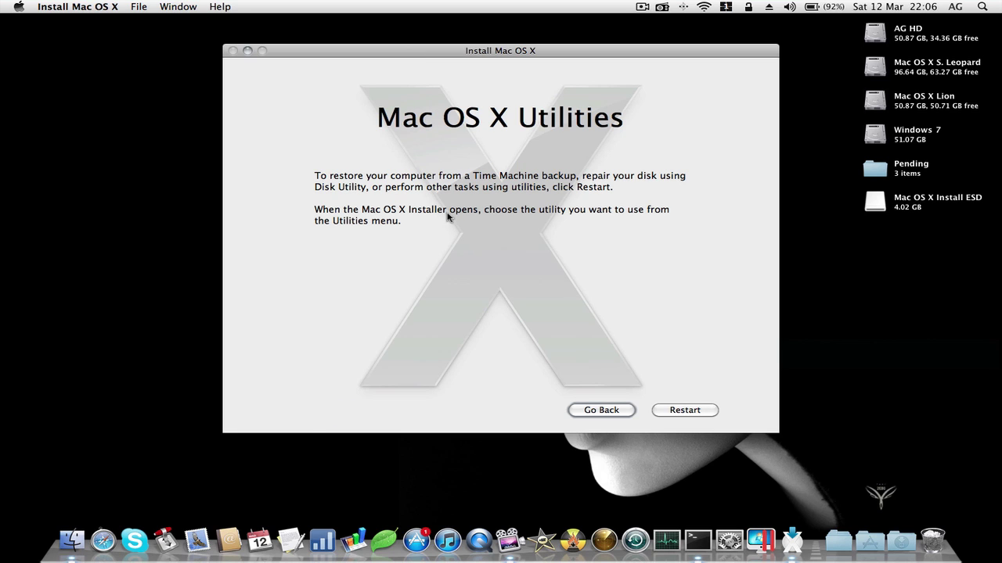
pyautogui.click(583, 410)
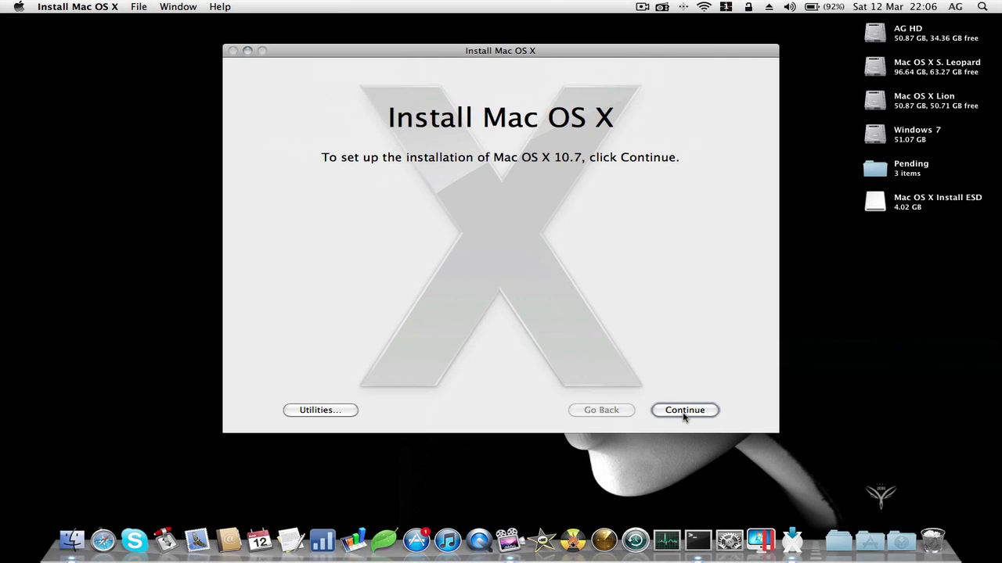
pyautogui.click(683, 413)
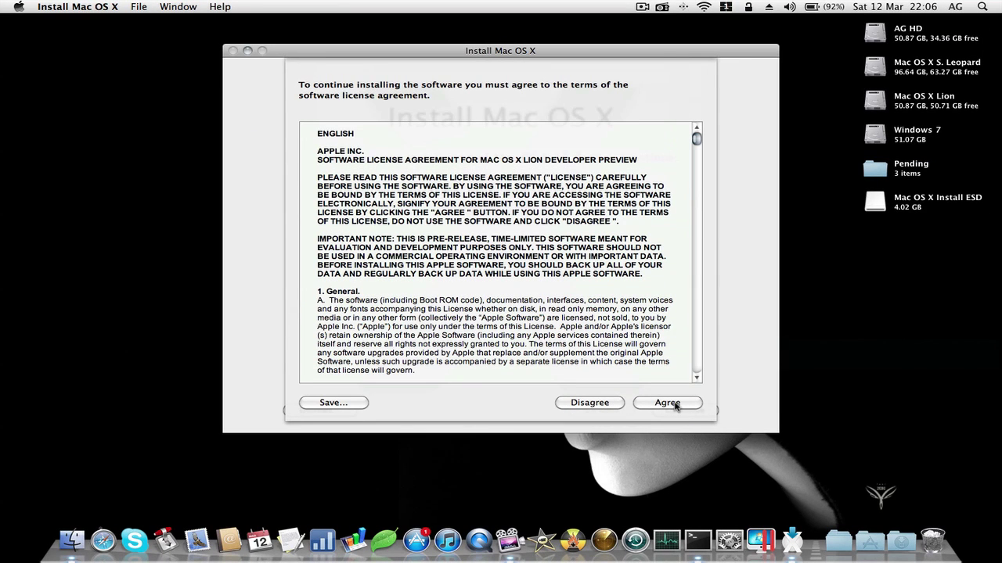
# - Accept the license, choose the Mac OS X Lion disk from all disks, and start installing
pyautogui.click(675, 405)
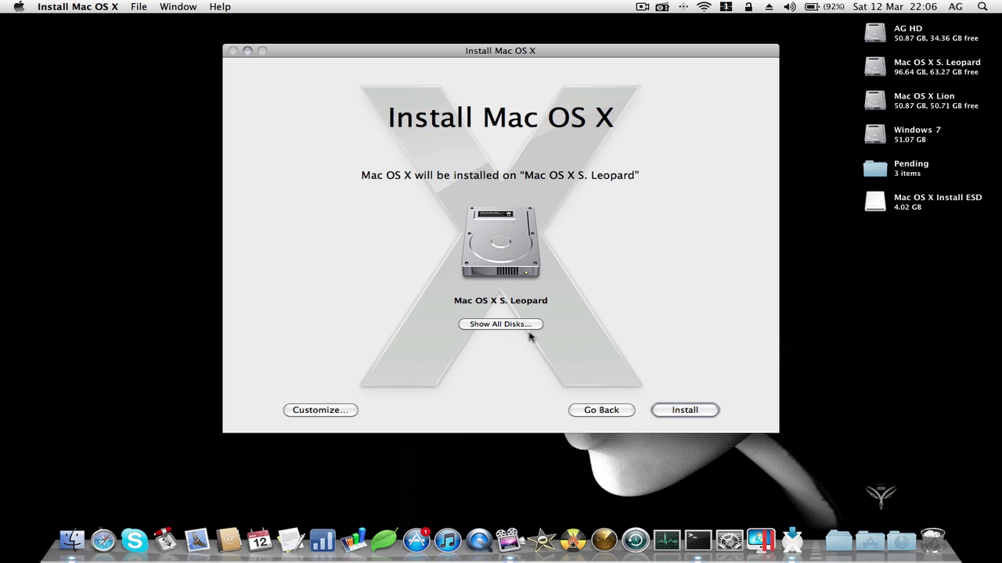
pyautogui.click(527, 327)
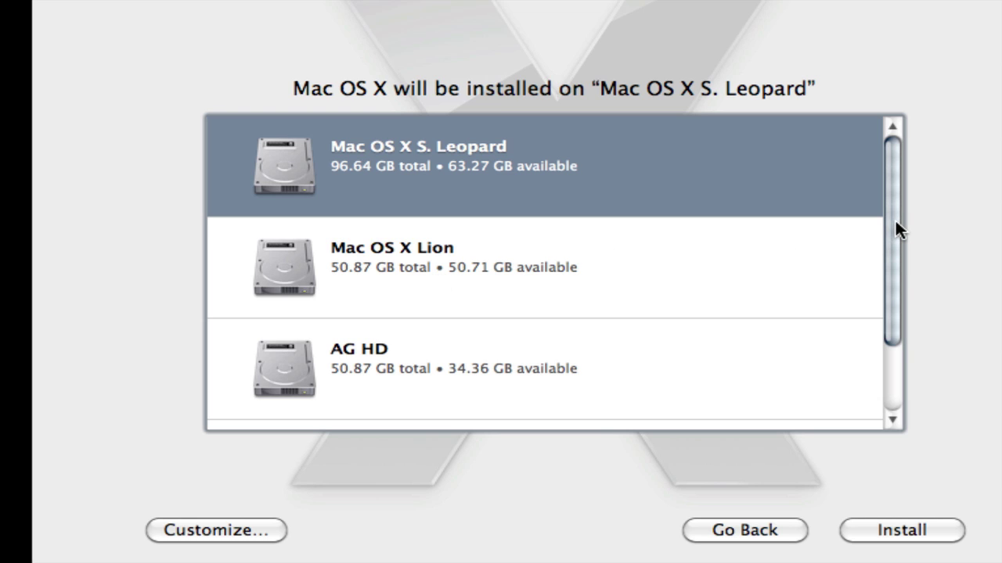
pyautogui.moveTo(895, 221); pyautogui.dragTo(895, 194)
pyautogui.click(476, 254)
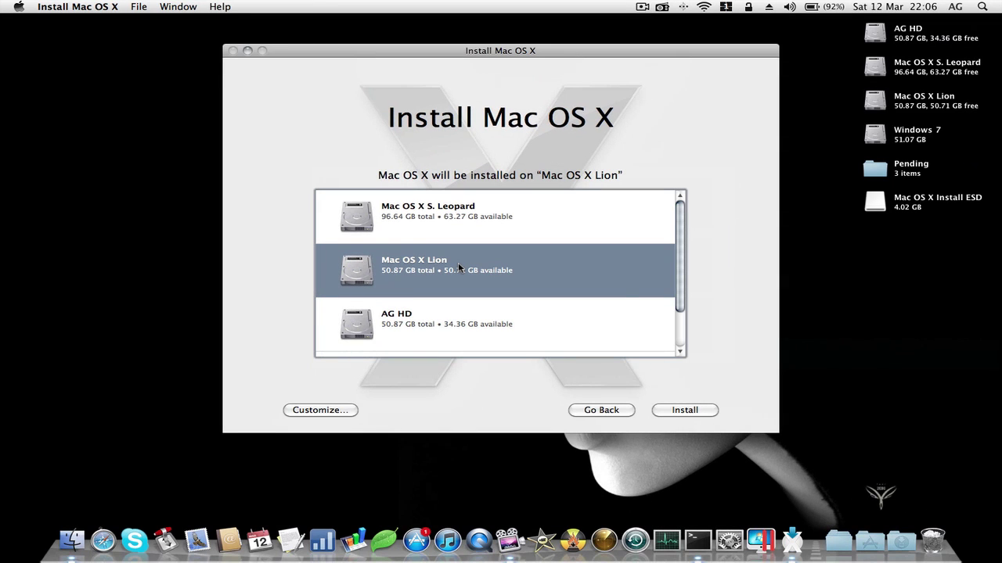
pyautogui.click(679, 411)
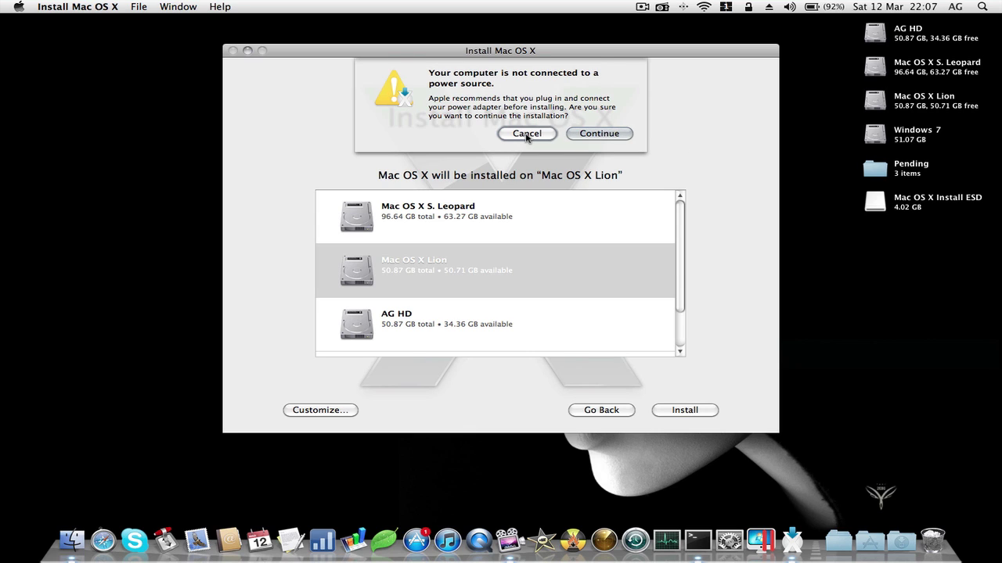
# - Continue past the power warning, authenticate with the admin password, and stop recording during installation
pyautogui.click(598, 134)
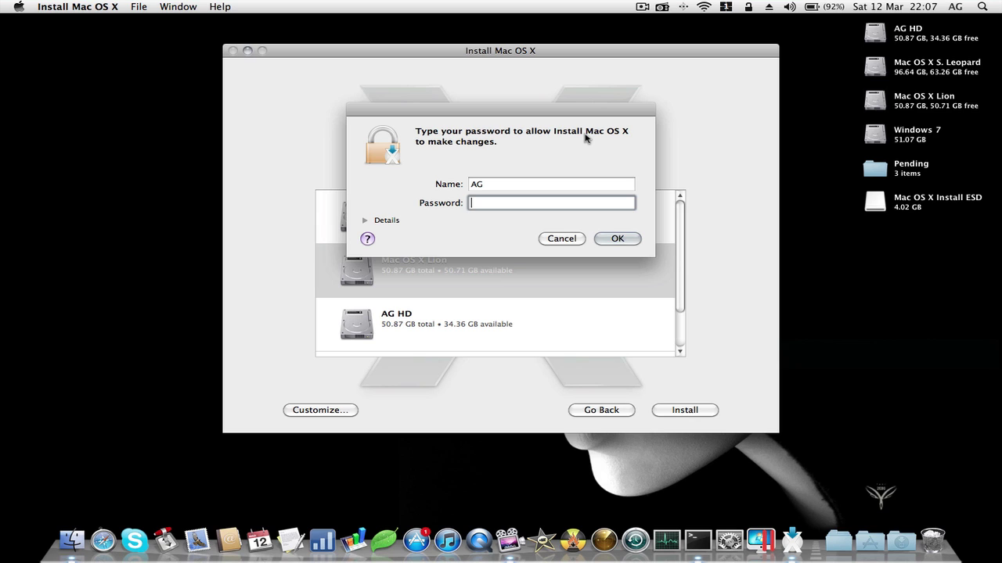
pyautogui.write('••••••••')
pyautogui.press('Return')
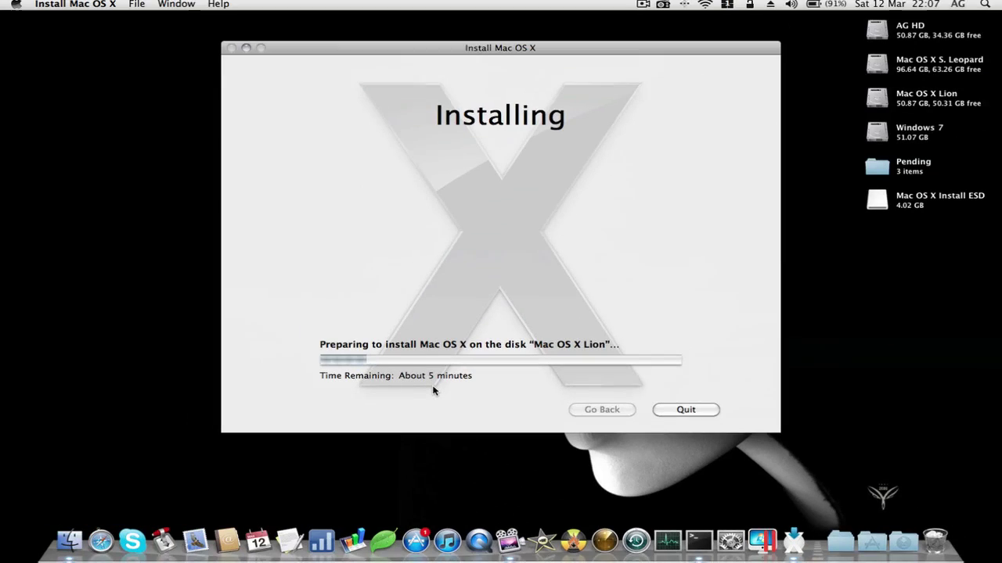
pyautogui.click(642, 7)
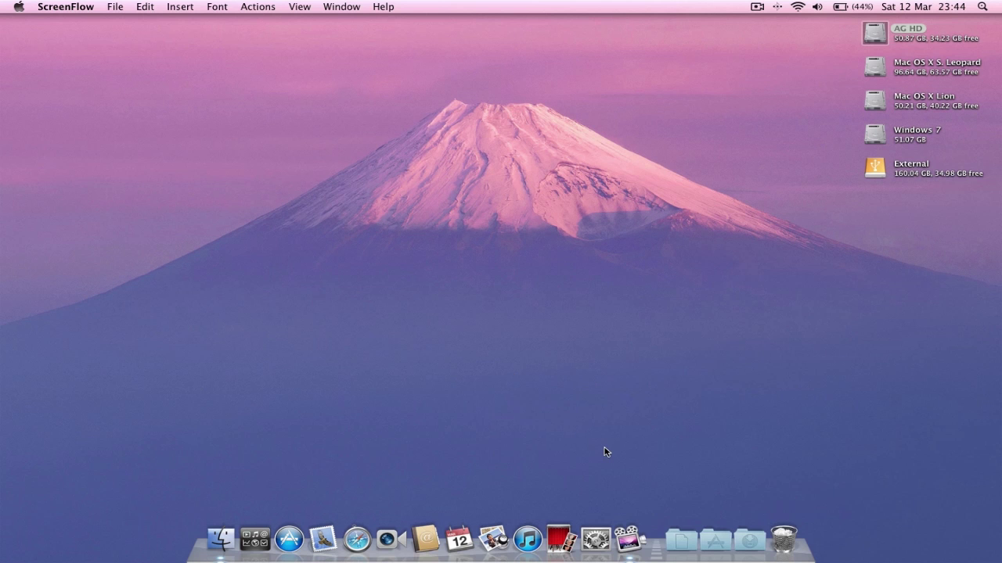
pyautogui.click(17, 7)
pyautogui.click(53, 21)
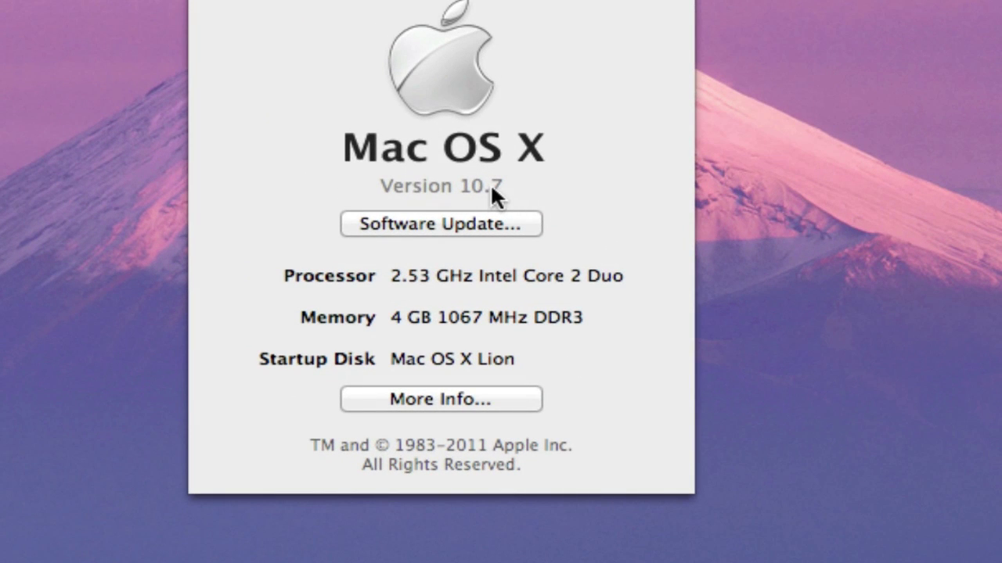
pyautogui.click(492, 188)
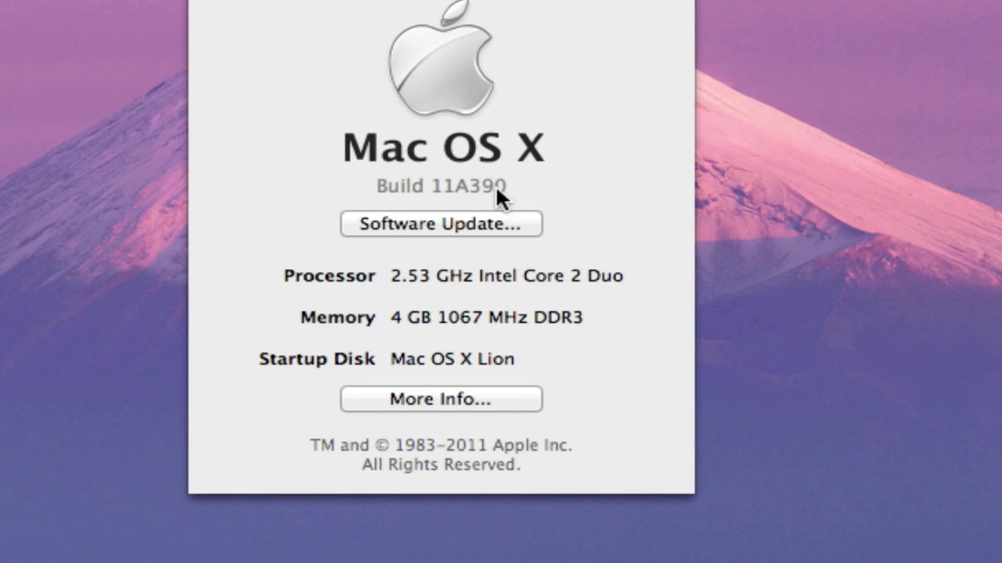
pyautogui.click(496, 188)
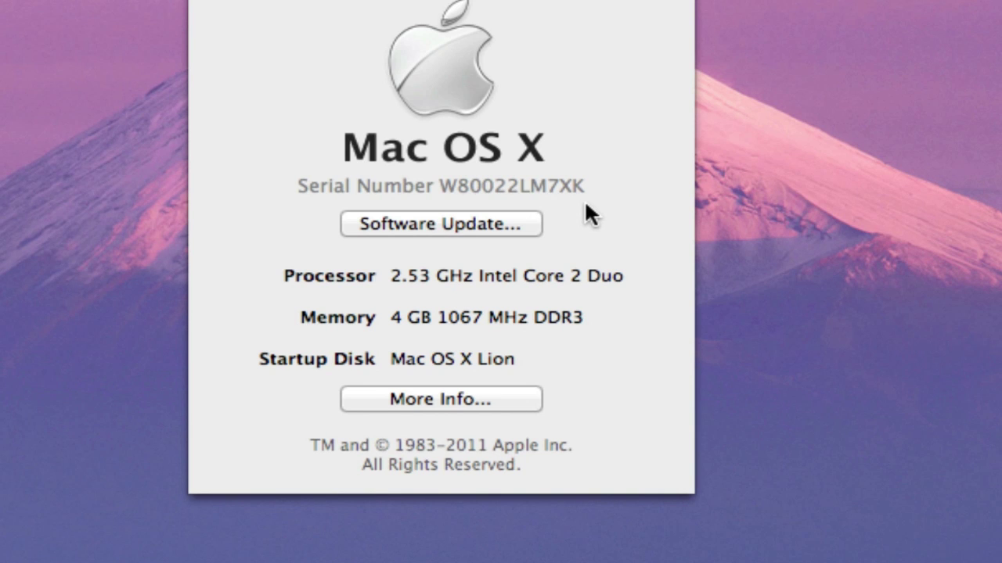
pyautogui.click(566, 191)
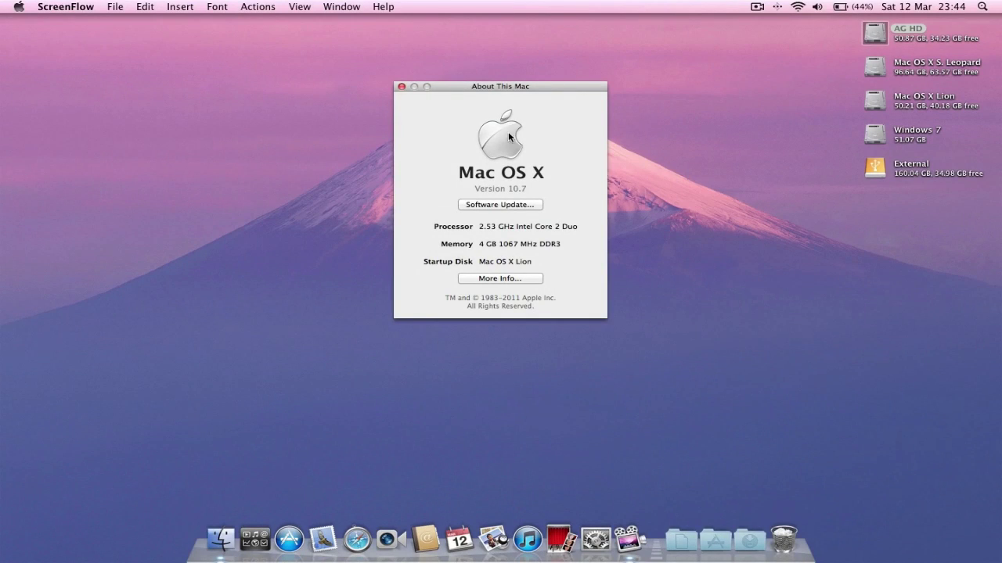
pyautogui.click(404, 87)
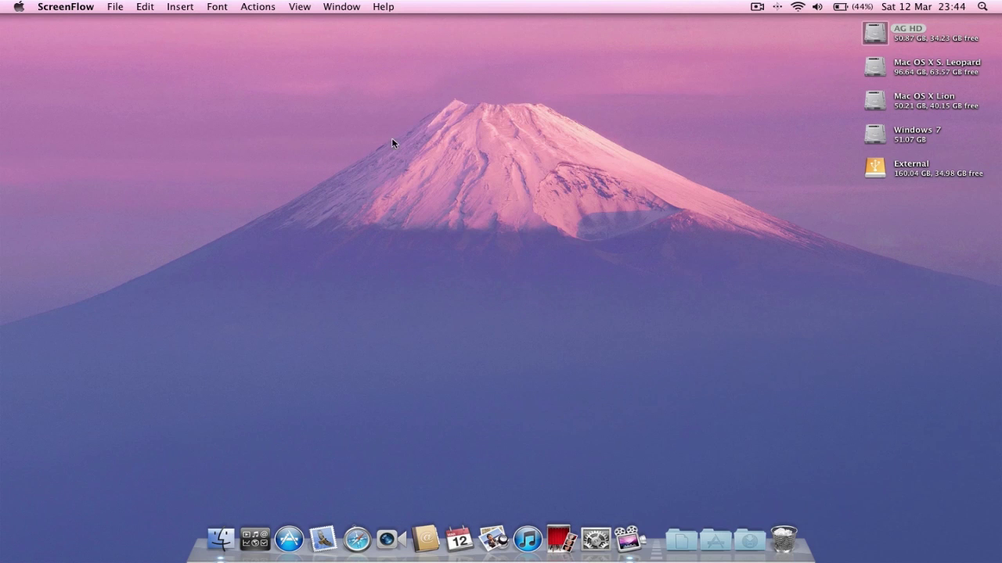
pyautogui.click(221, 540)
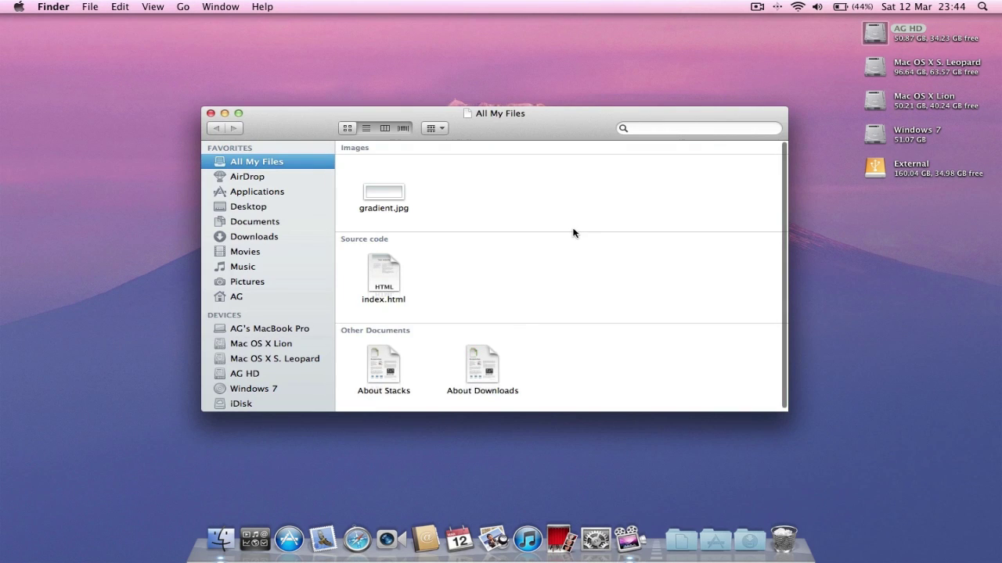
pyautogui.scroll(-2, 572, 231)
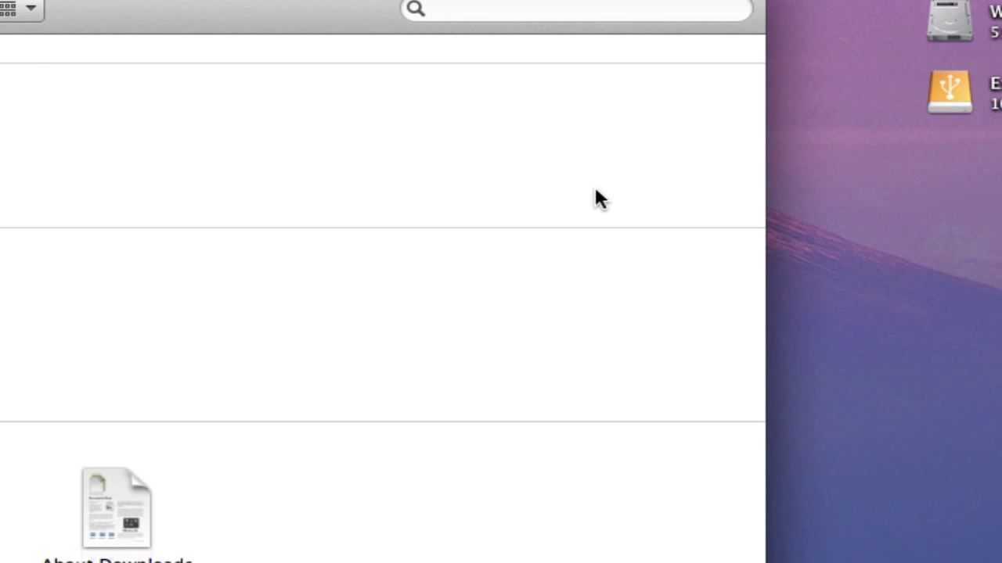
pyautogui.scroll(-3, 596, 192)
pyautogui.scroll(-2, 595, 190)
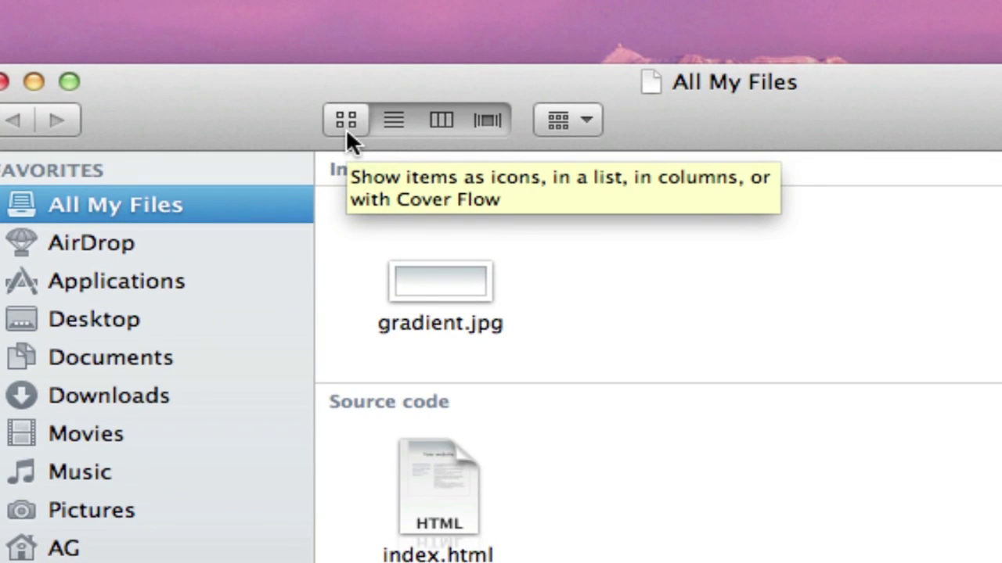
pyautogui.click(392, 121)
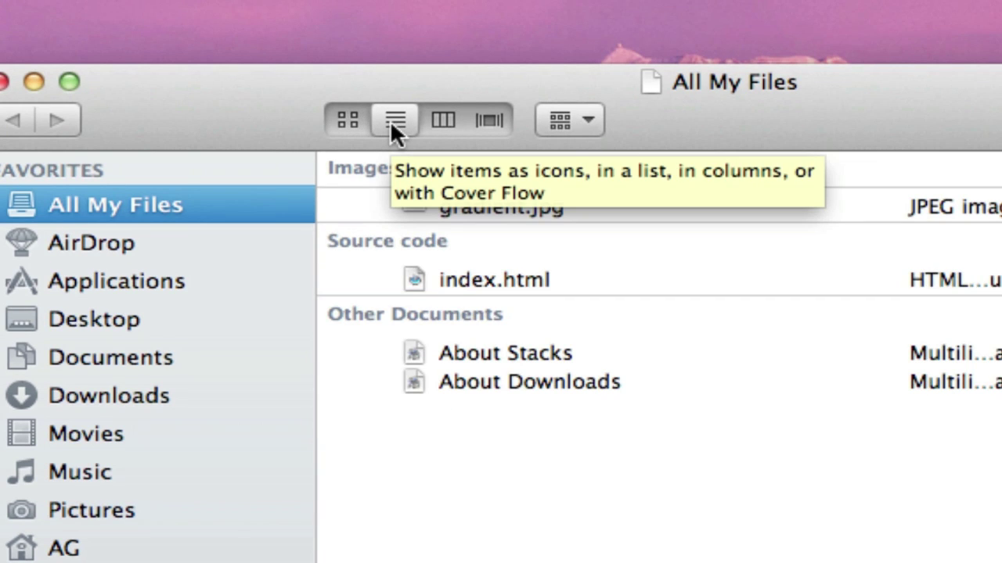
pyautogui.click(435, 119)
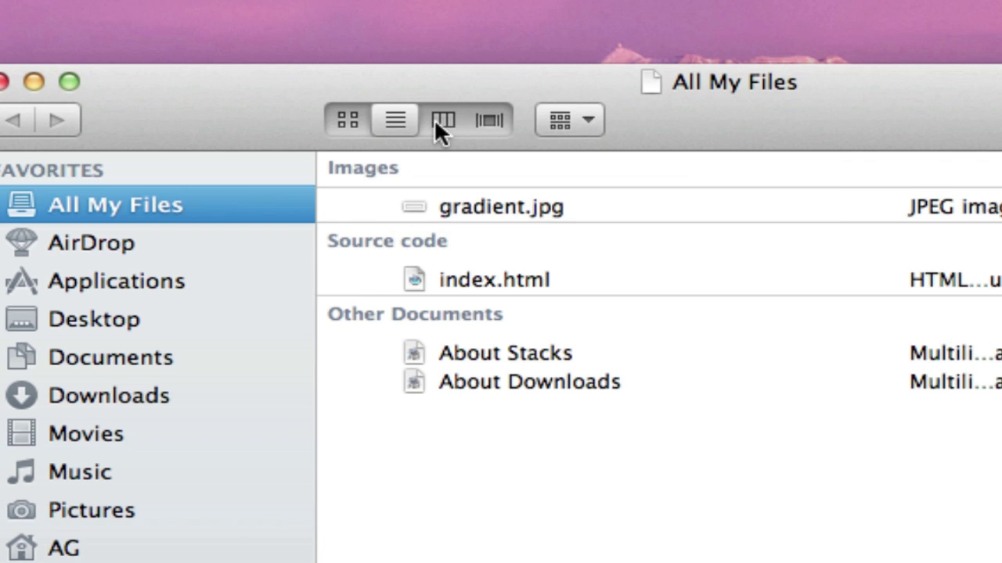
pyautogui.click(485, 119)
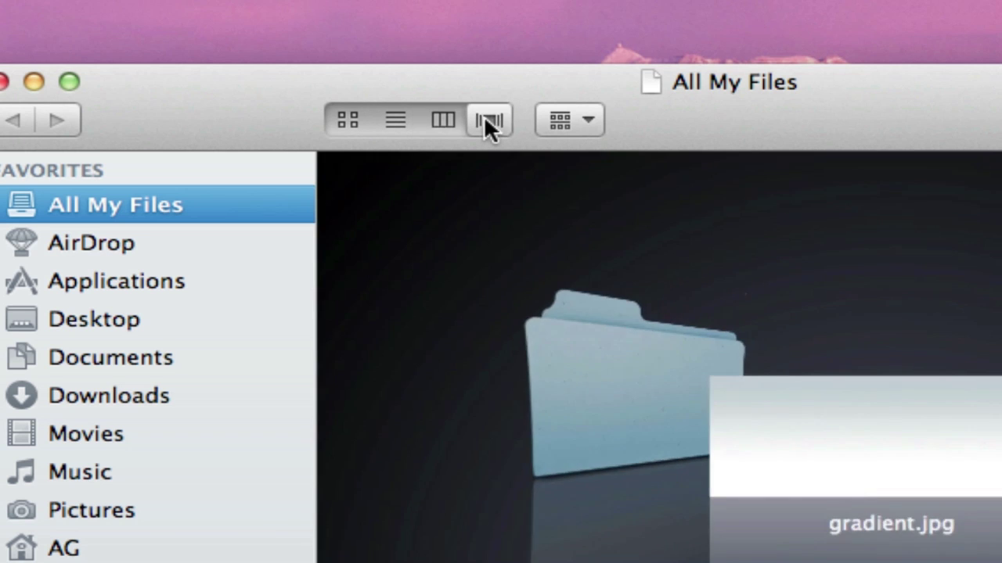
pyautogui.click(384, 130)
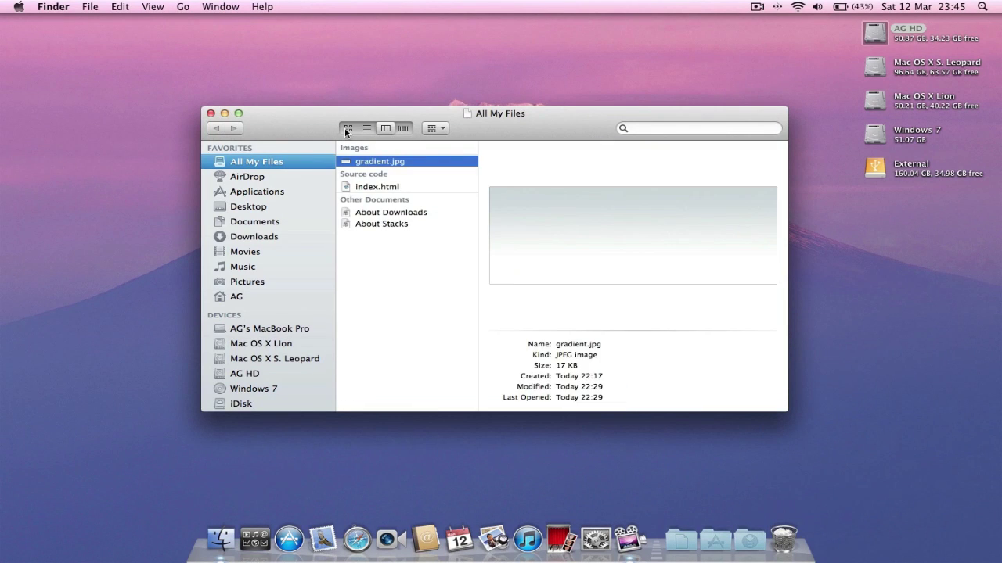
pyautogui.click(348, 129)
pyautogui.click(442, 129)
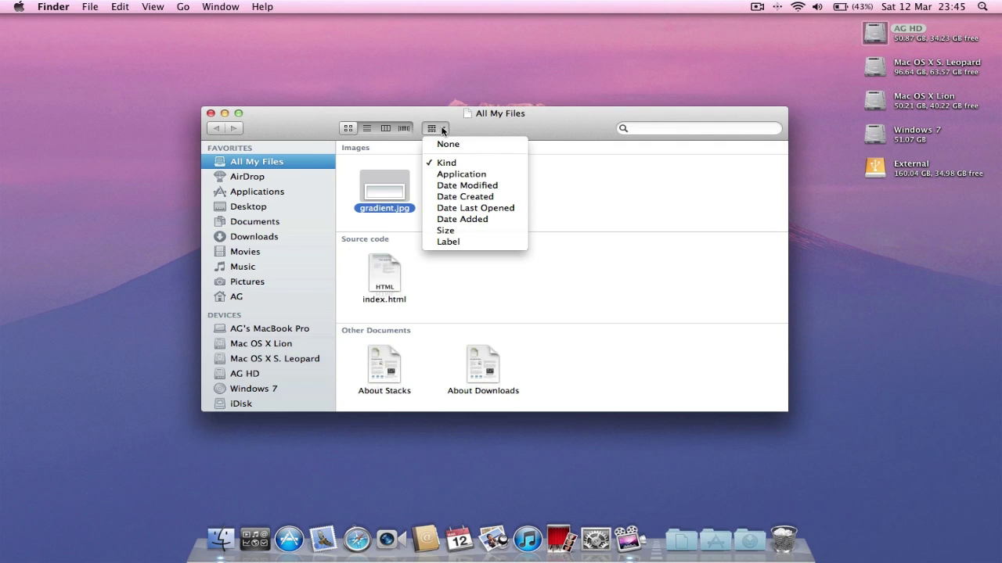
pyautogui.click(442, 131)
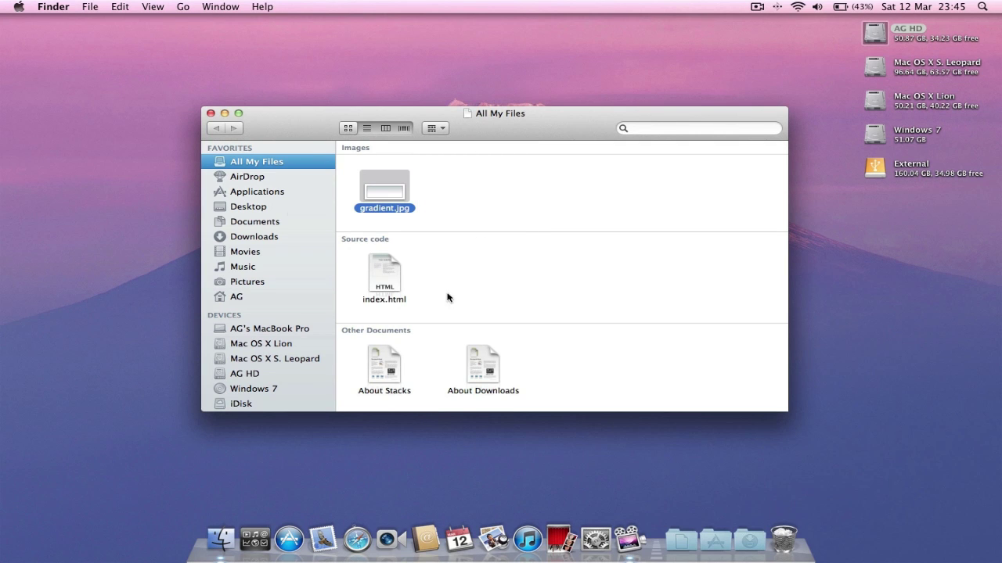
pyautogui.click(211, 114)
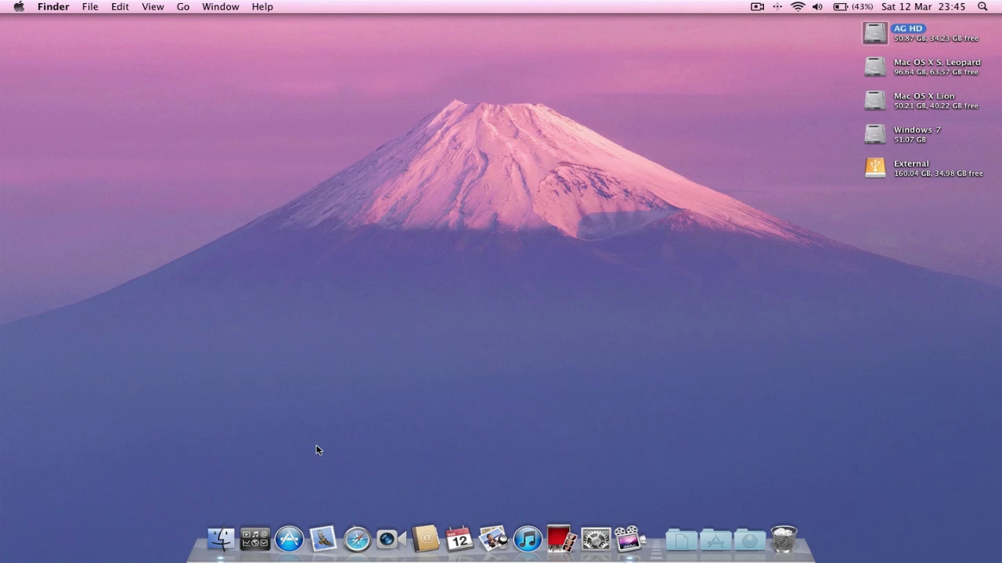
# - Open Launchpad and look inside the Utilities folder
pyautogui.click(254, 539)
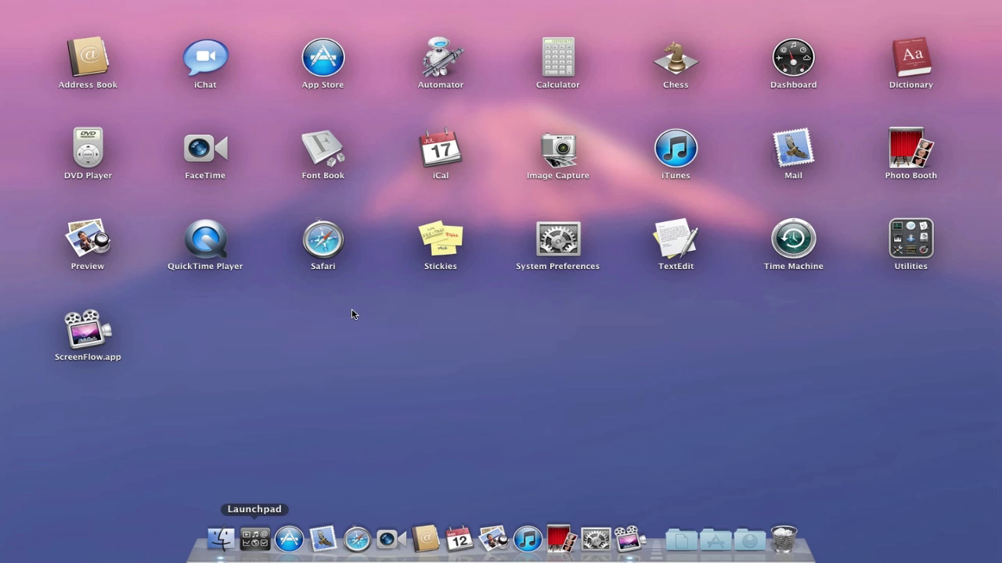
pyautogui.click(928, 243)
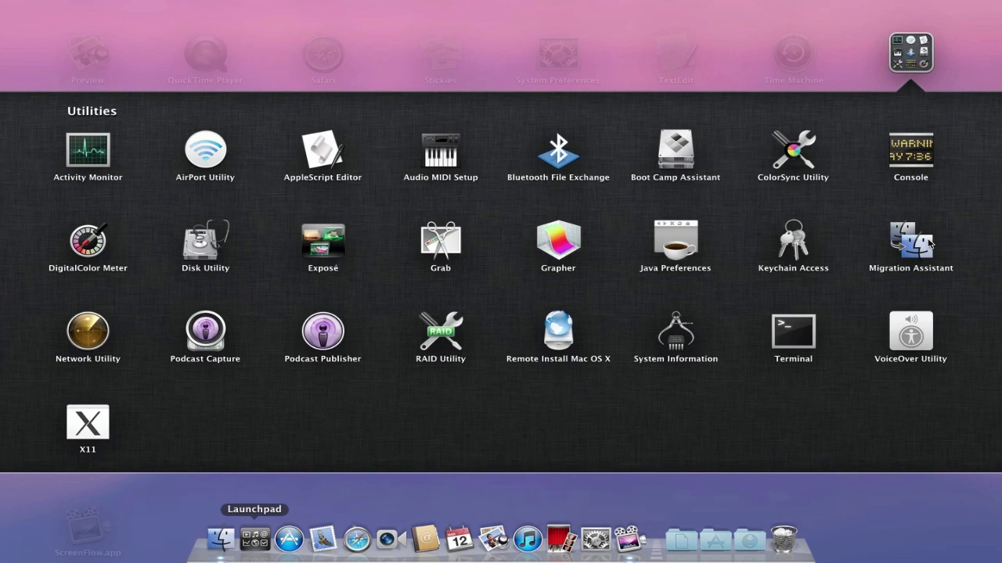
pyautogui.click(920, 53)
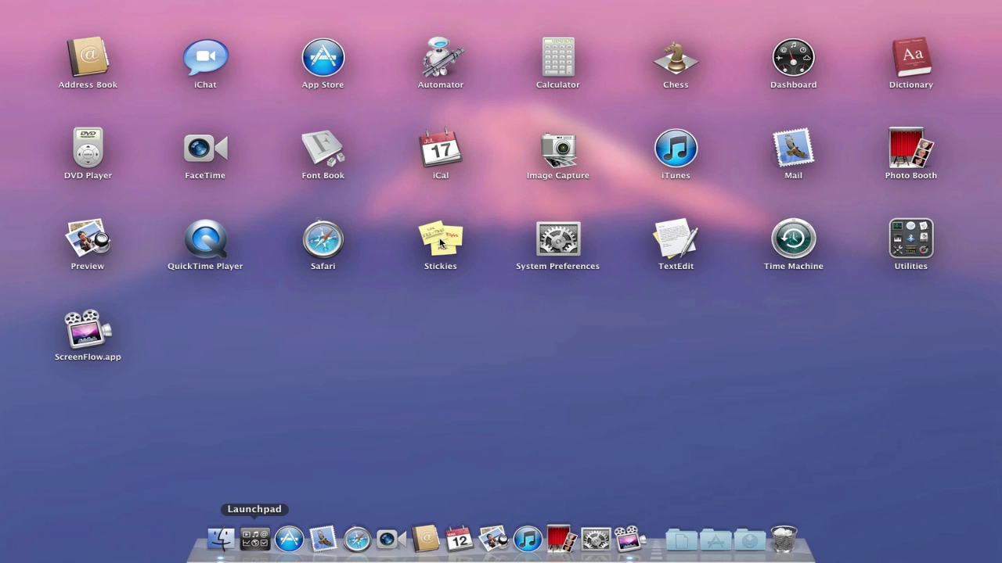
# - Group Stickies with Safari into a Productivity folder, then pull Stickies back out and exit Launchpad
pyautogui.moveTo(440, 241); pyautogui.dragTo(328, 246)
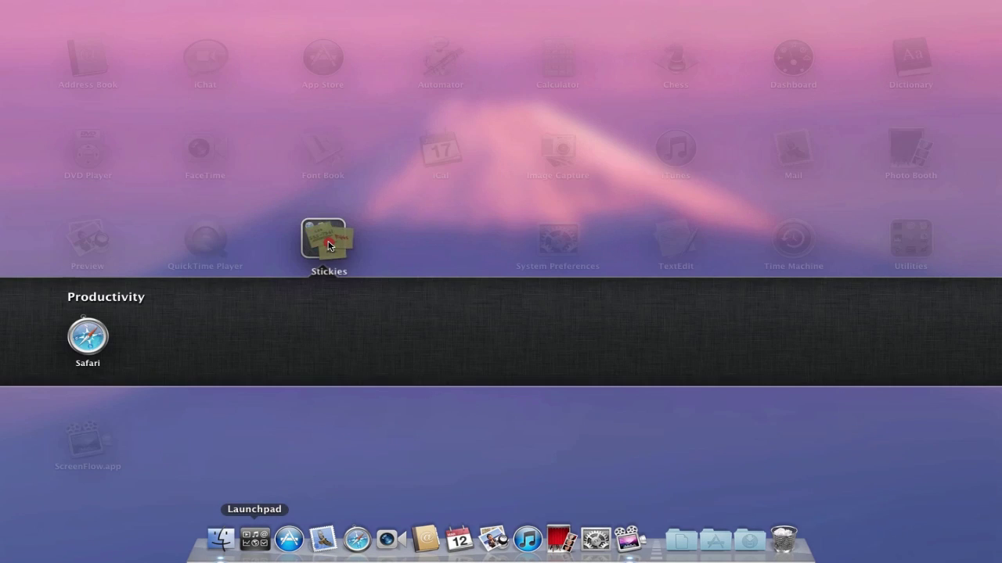
pyautogui.click(375, 424)
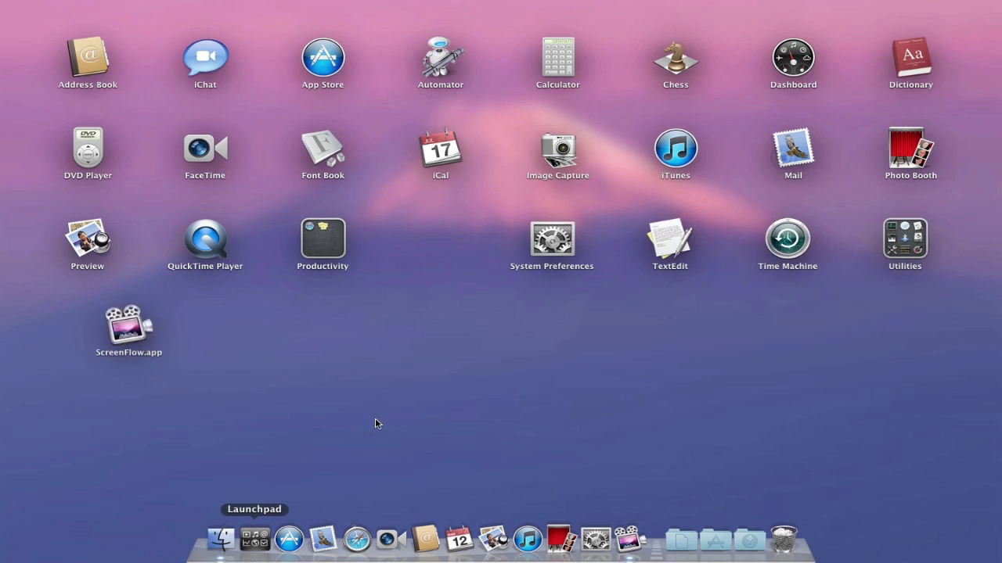
pyautogui.click(324, 256)
pyautogui.moveTo(209, 348); pyautogui.dragTo(391, 255)
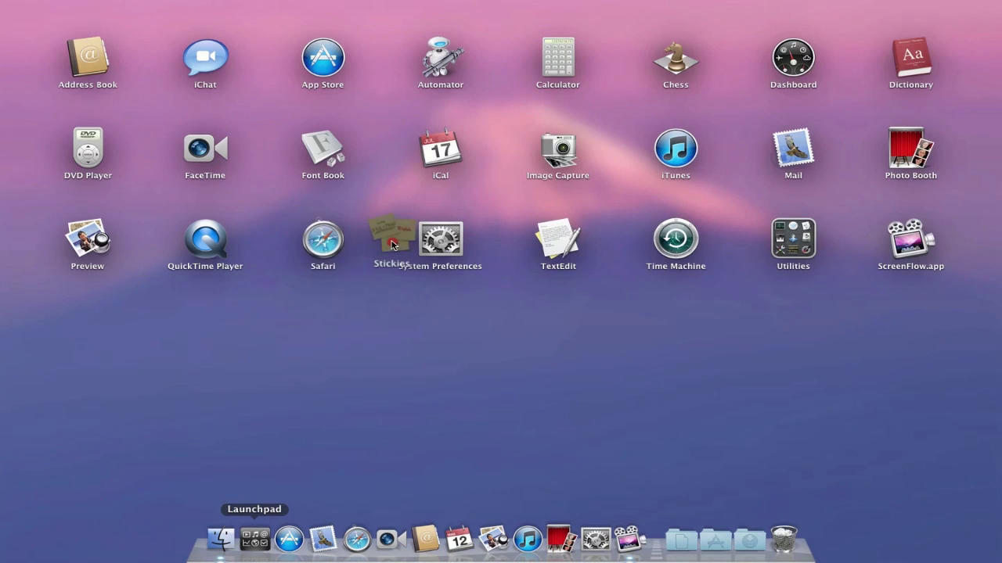
pyautogui.click(419, 358)
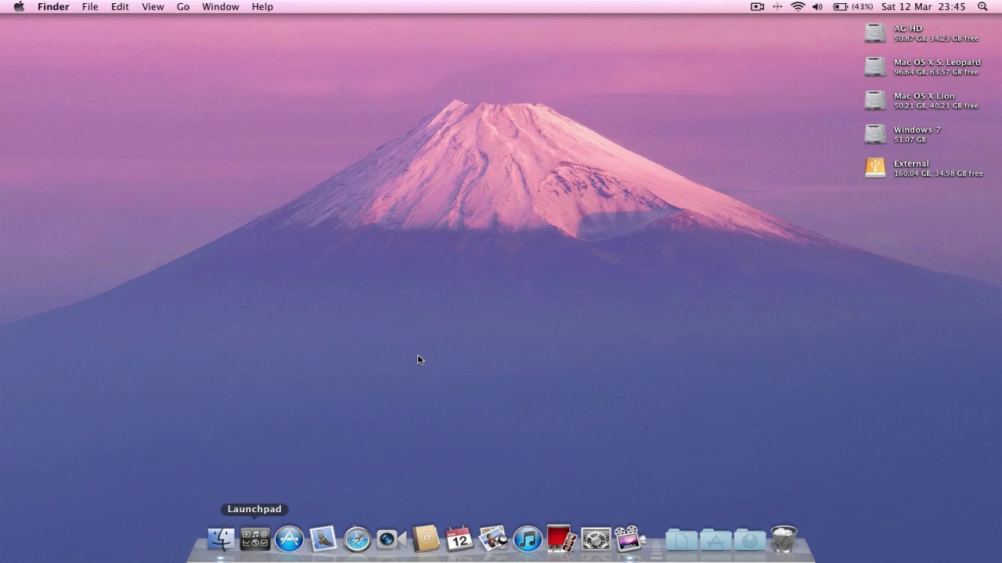
pyautogui.press('F12')
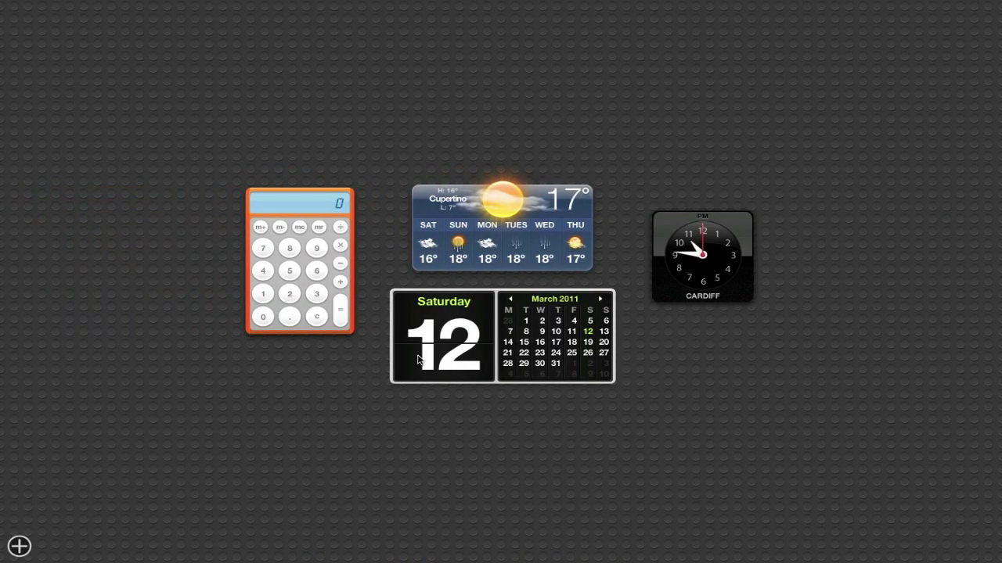
pyautogui.press('alt')
pyautogui.press('F12')
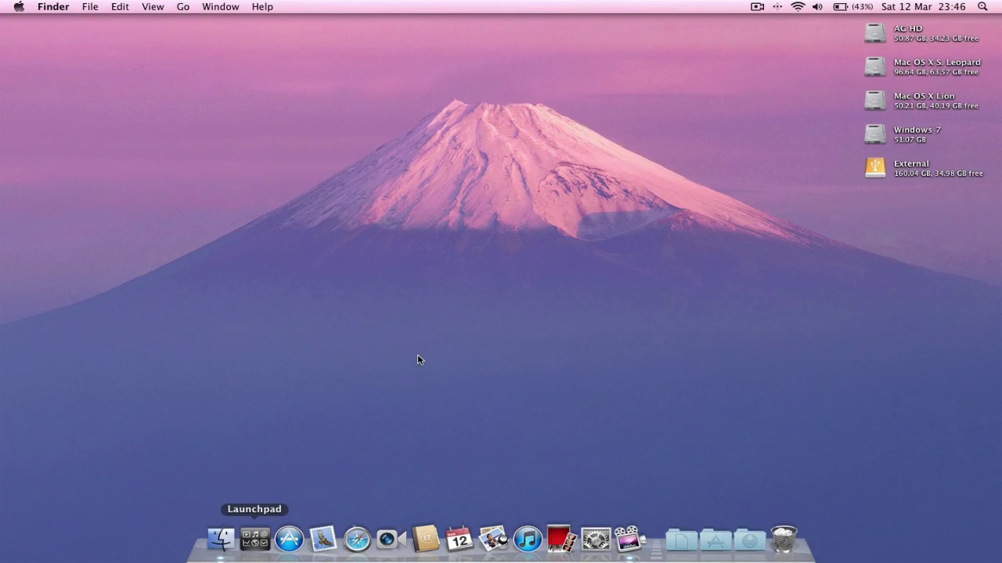
pyautogui.press('F4')
pyautogui.press('F3')
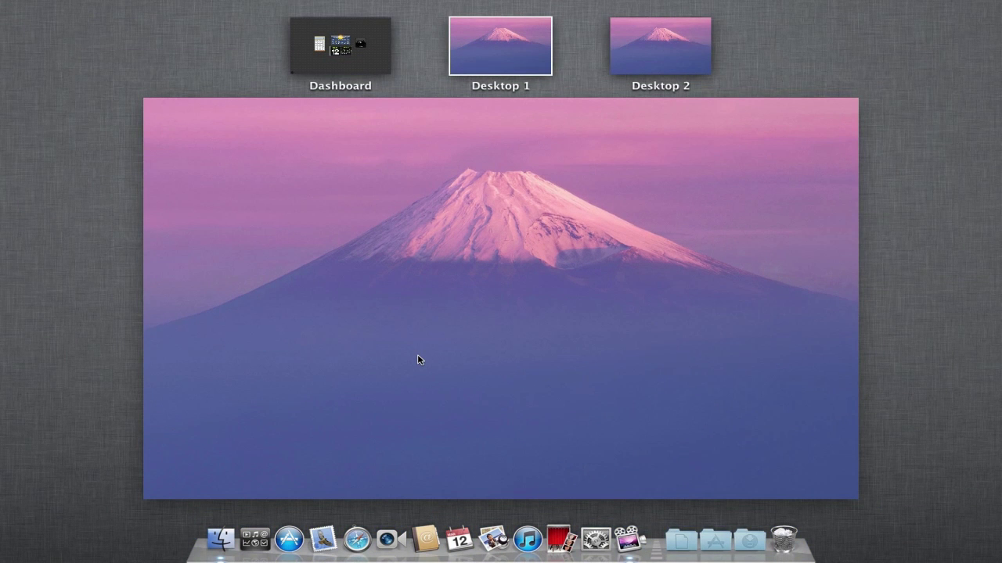
pyautogui.click(514, 45)
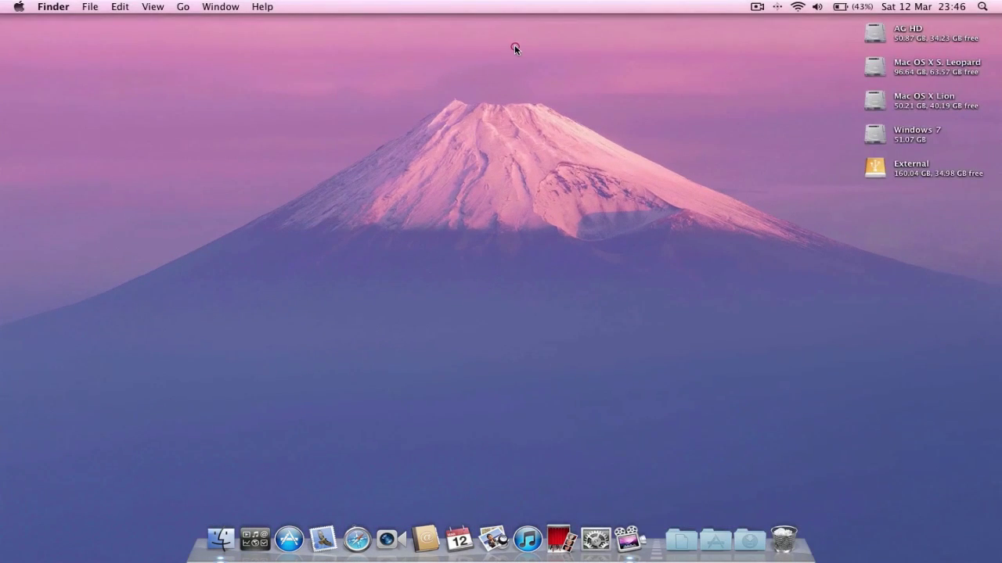
pyautogui.press('F4')
pyautogui.hotkey('ctrl', 'Up')
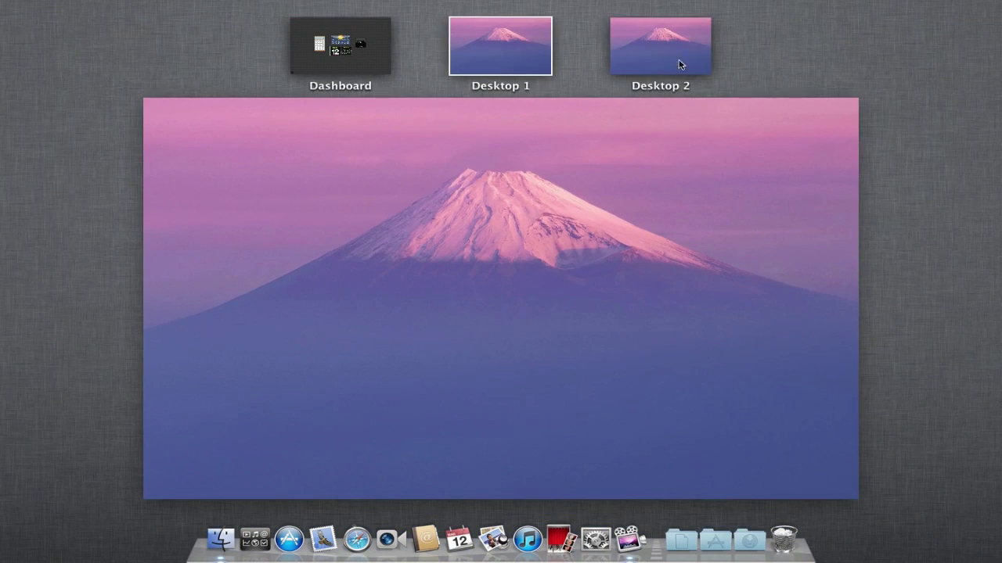
pyautogui.click(385, 59)
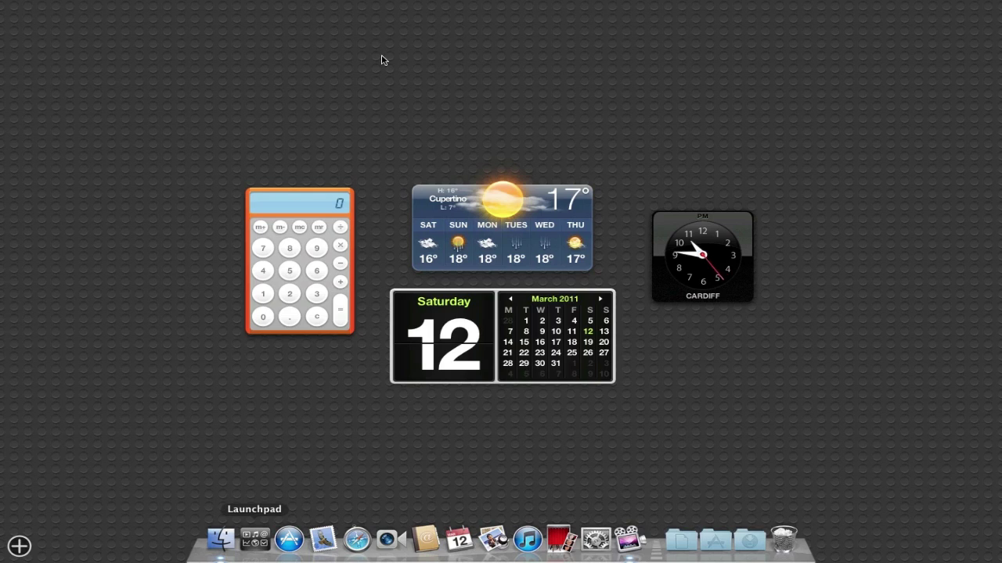
pyautogui.hotkey('ctrl', 'Up')
pyautogui.click(506, 46)
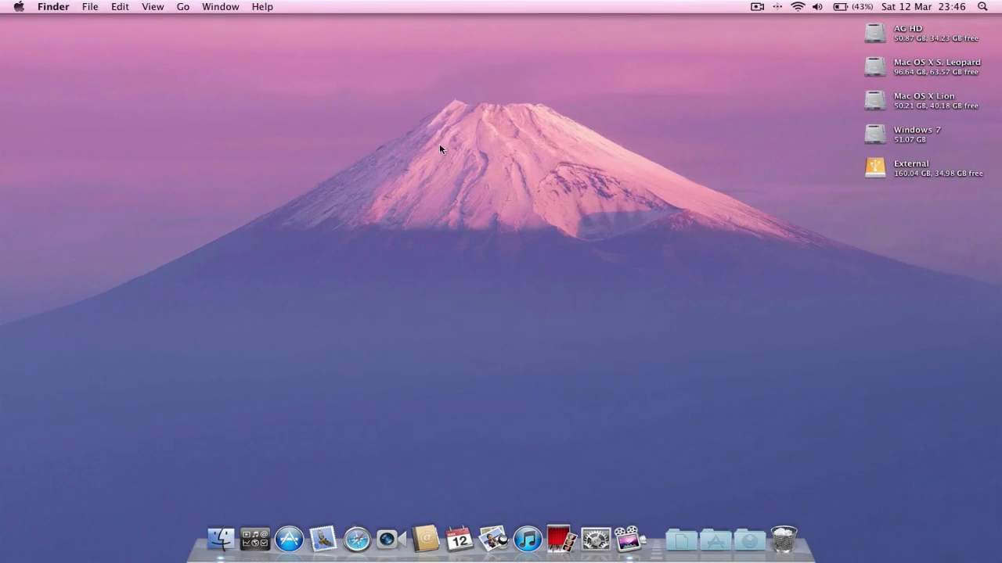
pyautogui.click(219, 539)
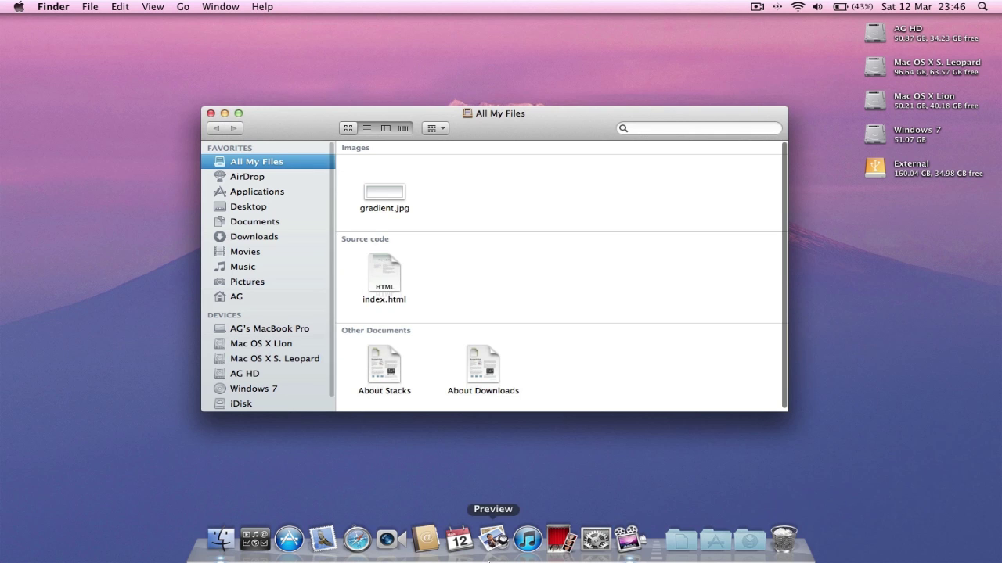
pyautogui.hotkey('ctrl', 'Up')
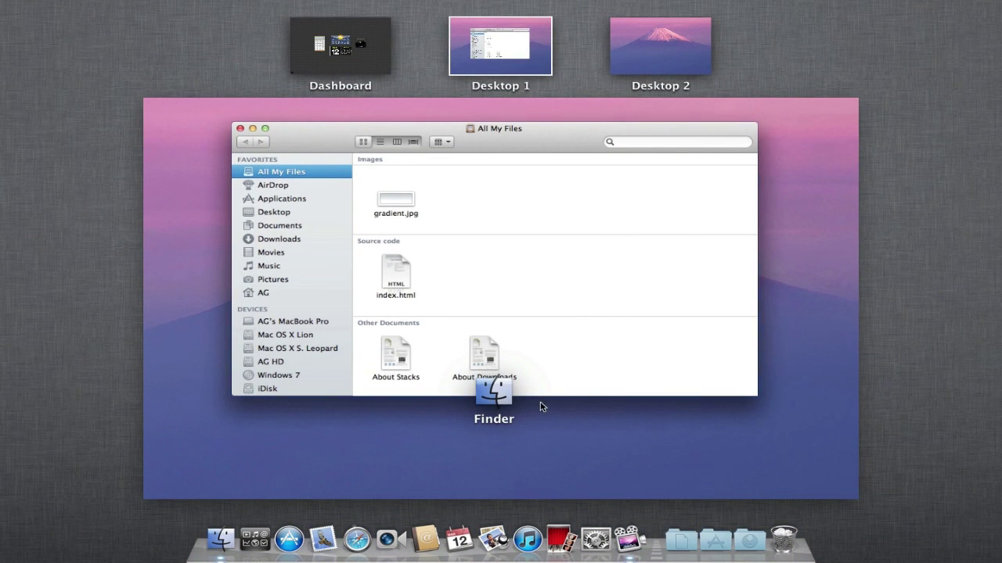
pyautogui.click(670, 32)
pyautogui.click(532, 58)
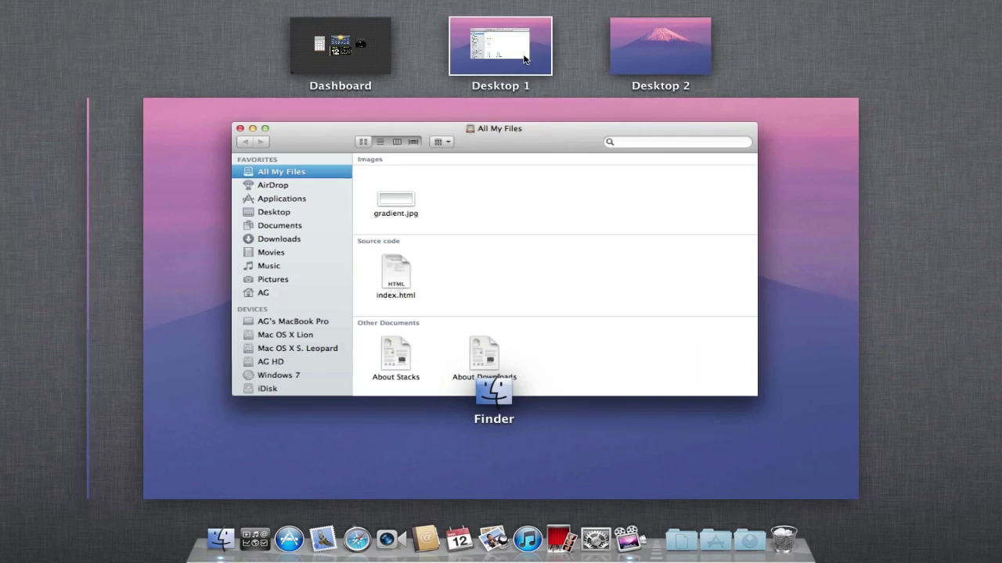
pyautogui.click(518, 288)
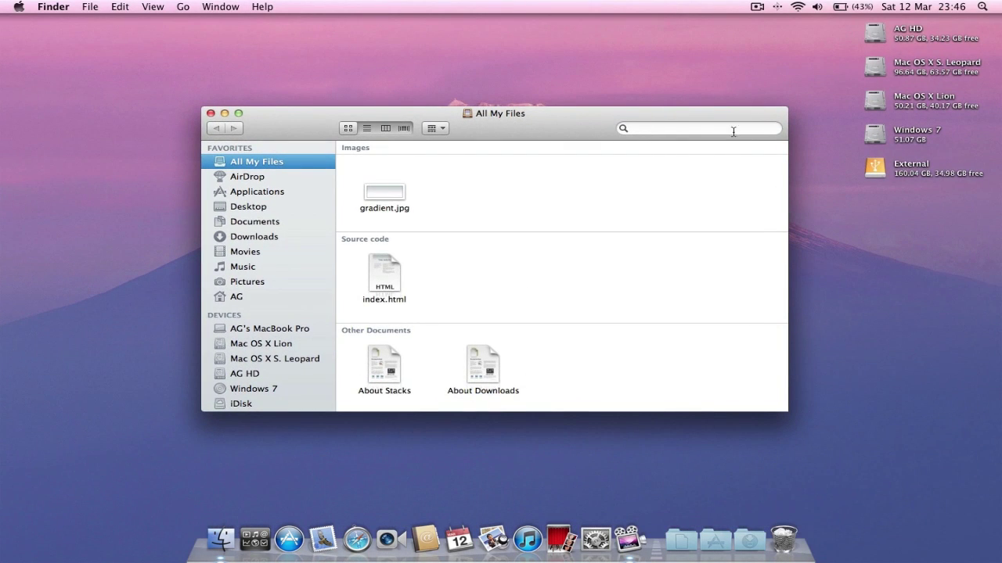
pyautogui.click(211, 113)
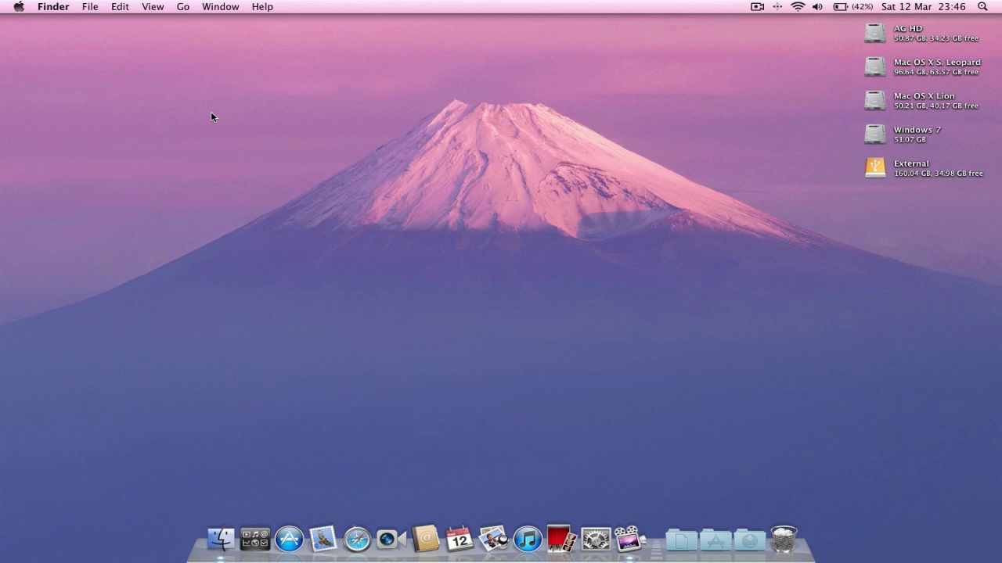
# - Toggle Launchpad open and closed twice, ending on the desktop
pyautogui.click(263, 543)
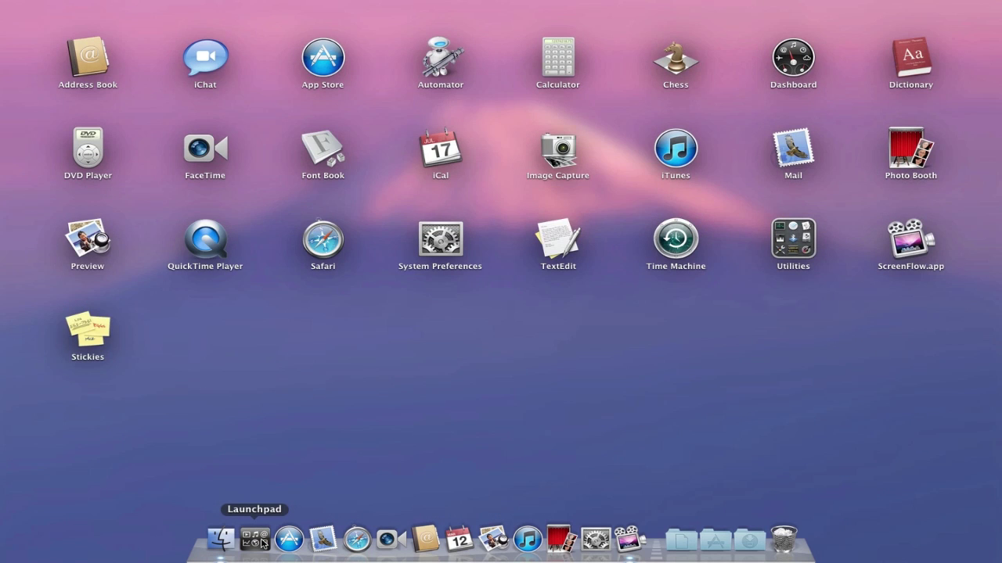
pyautogui.click(262, 543)
pyautogui.click(262, 543)
pyautogui.click(438, 305)
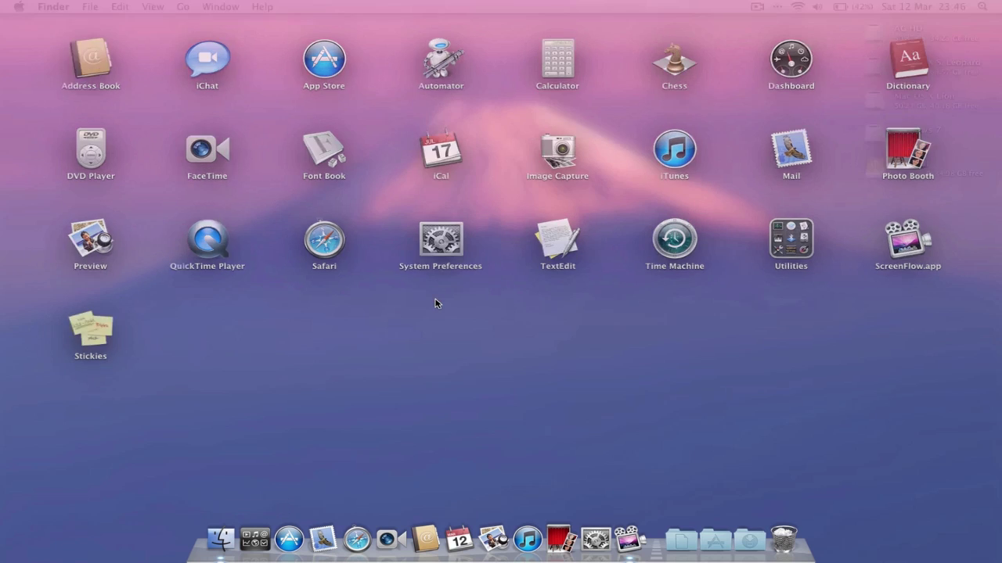
# - Turn off Dock indicator lights for open applications in System Preferences, then close it
pyautogui.click(593, 532)
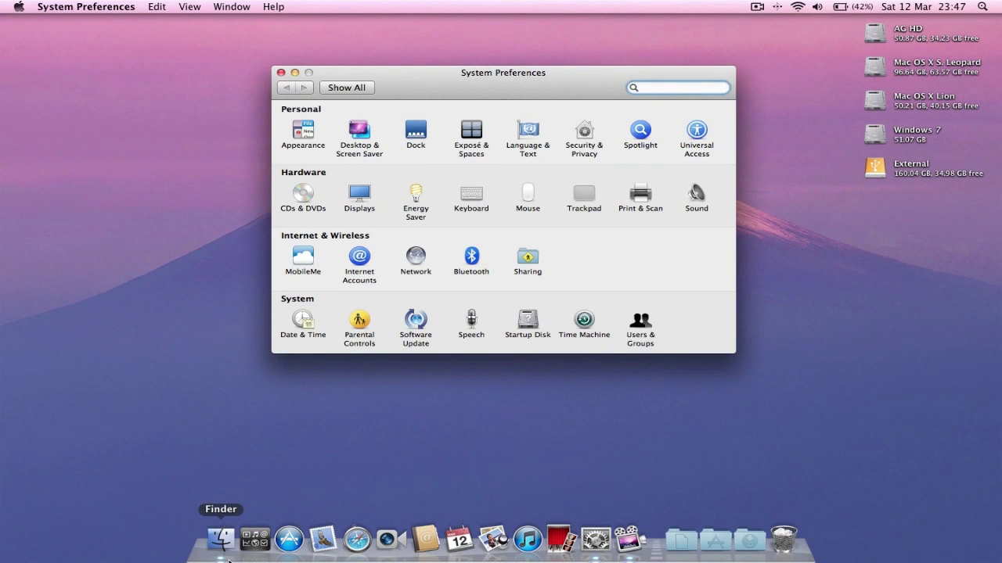
pyautogui.click(413, 127)
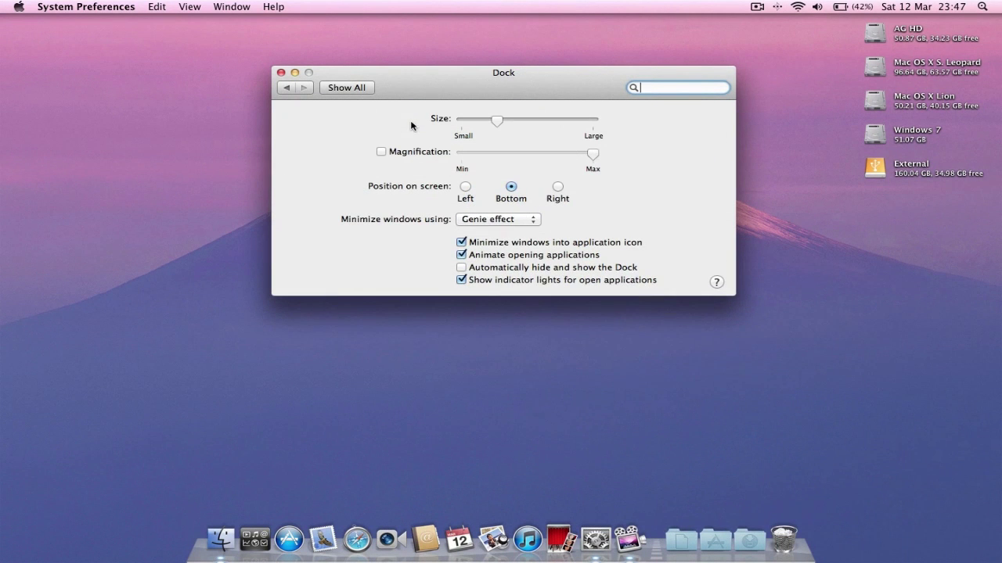
pyautogui.click(505, 280)
pyautogui.click(358, 89)
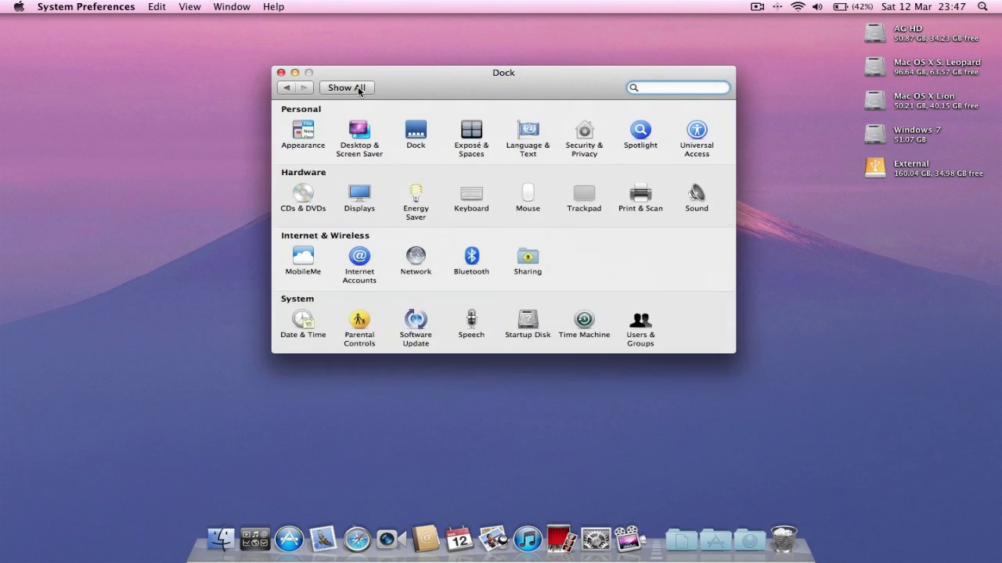
pyautogui.click(280, 72)
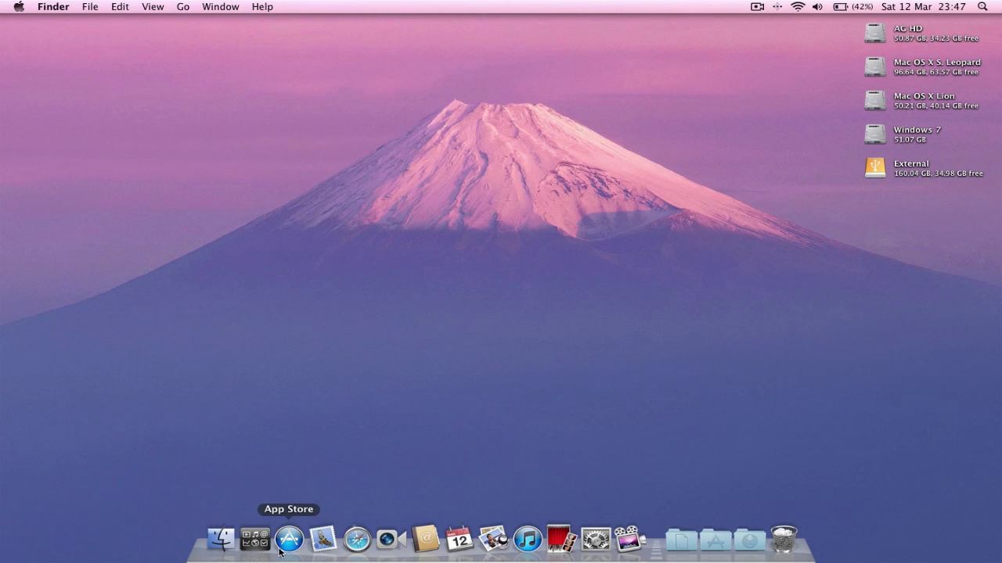
# - Launch Safari, make it full-screen on the Apple start page, and scroll through the page
pyautogui.click(353, 545)
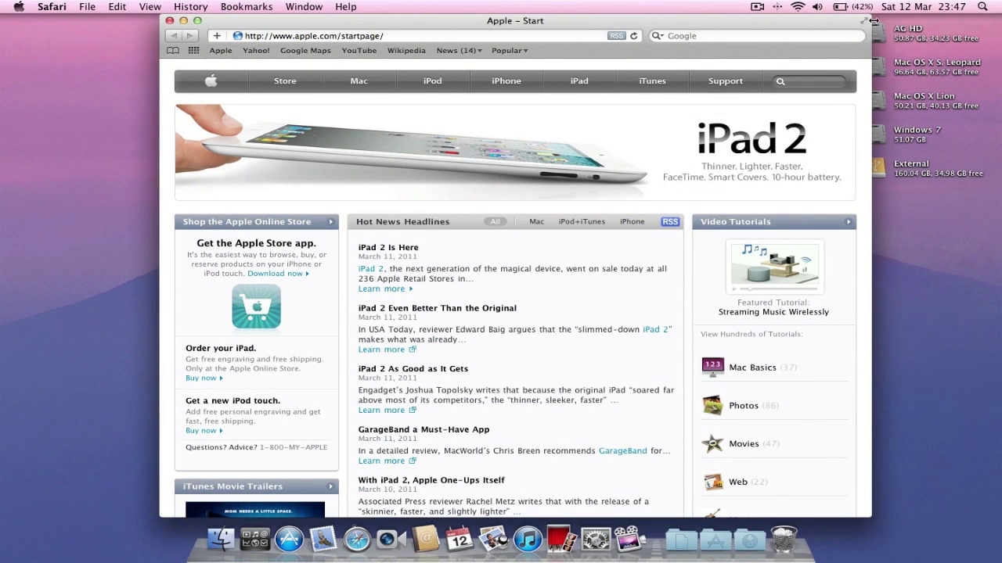
pyautogui.click(865, 22)
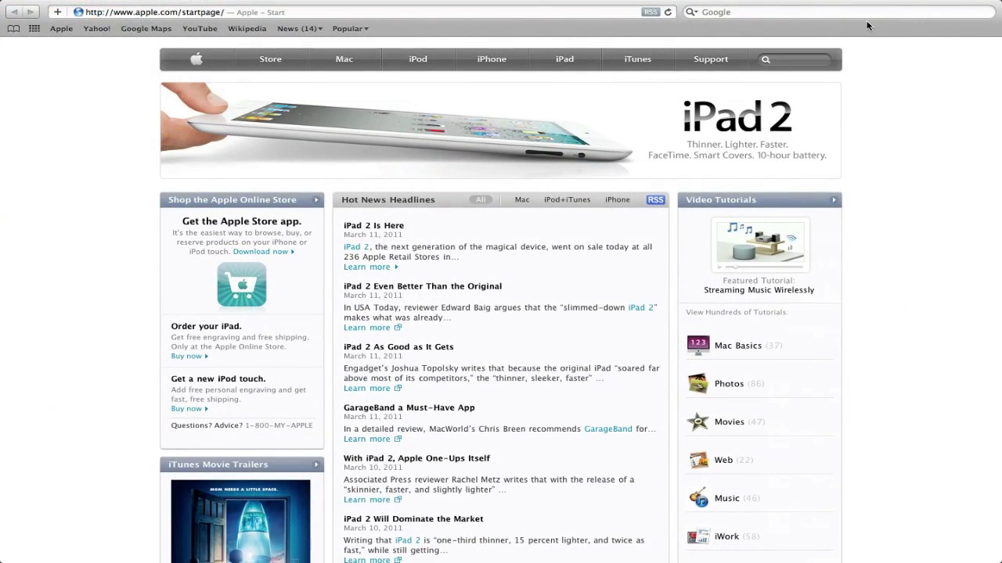
pyautogui.scroll(-10, 918, 400)
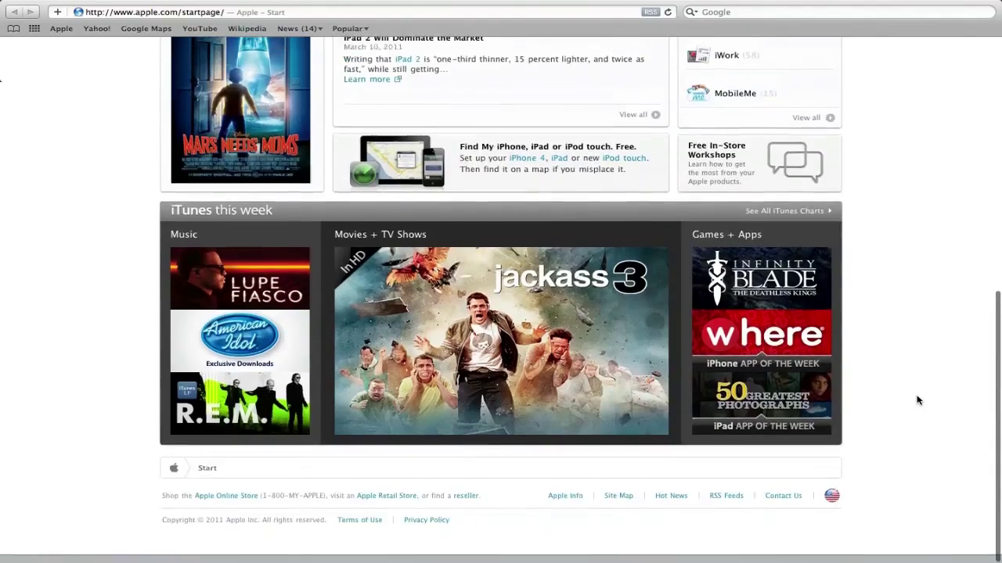
pyautogui.scroll(10, 917, 400)
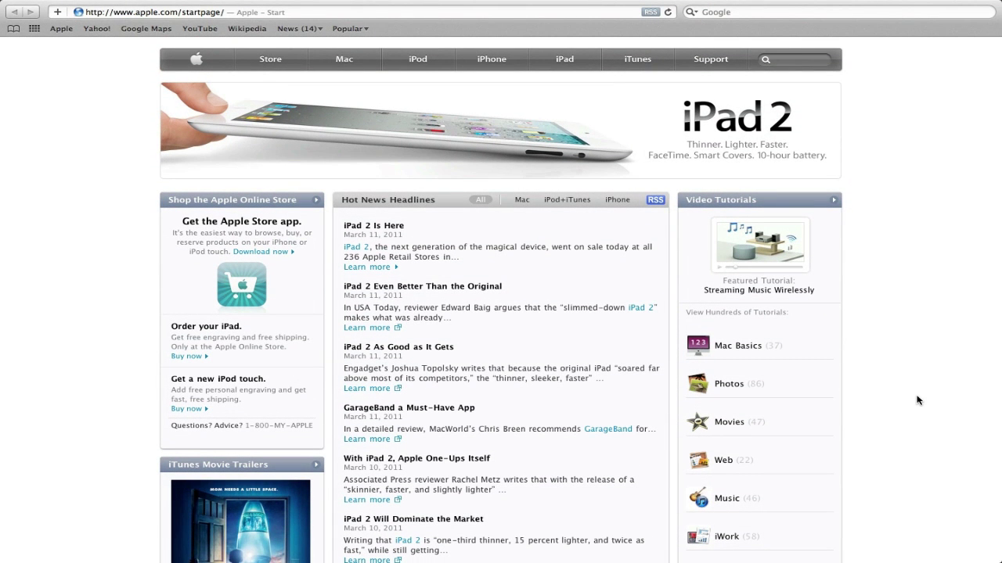
pyautogui.press('super+l')
# - Load YouTube by entering 'yout' in the address field
pyautogui.write('goog')
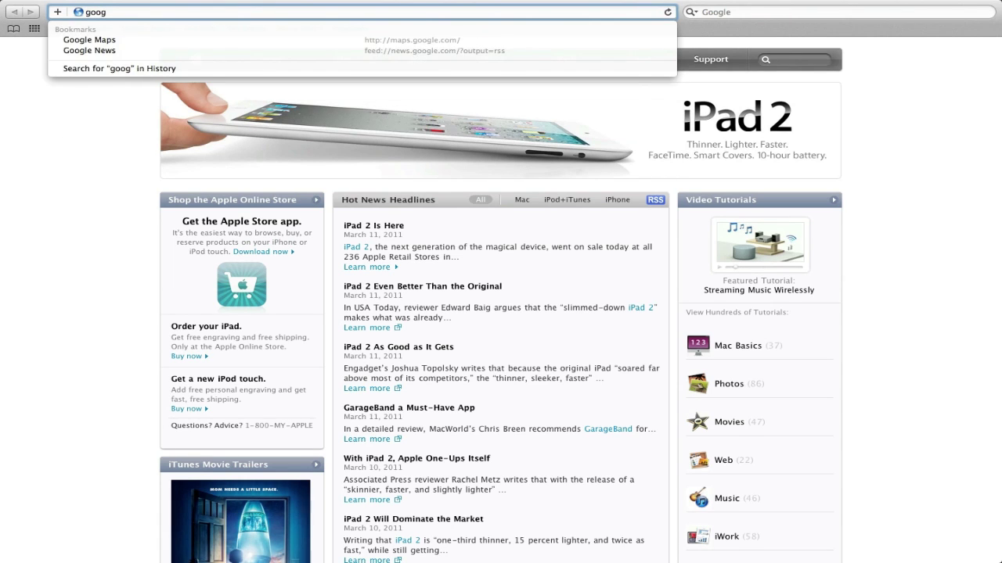
pyautogui.press('BackSpace')
pyautogui.press('BackSpace')
pyautogui.press('BackSpace')
pyautogui.press('BackSpace')
pyautogui.write('youtube.com/')
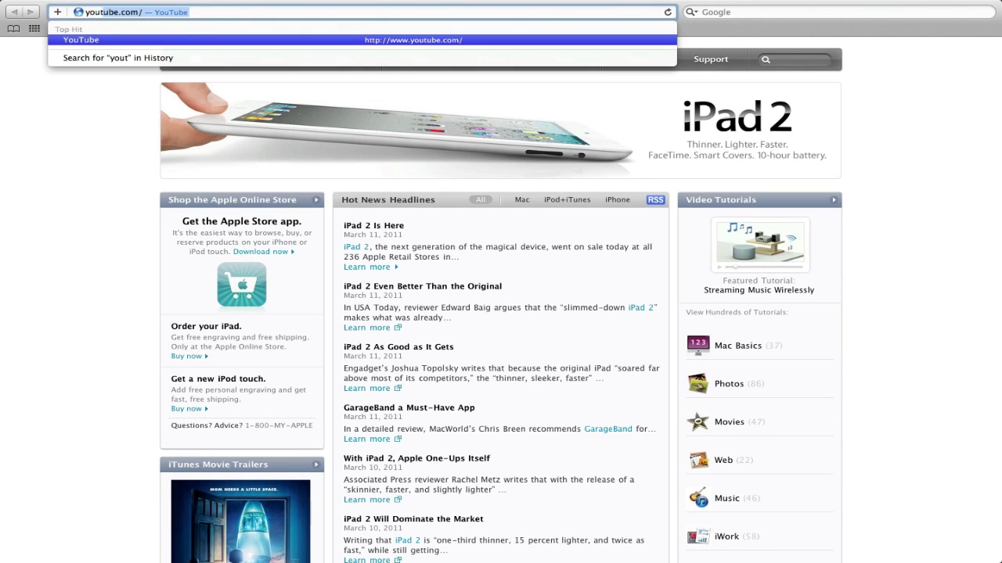
pyautogui.press('Return')
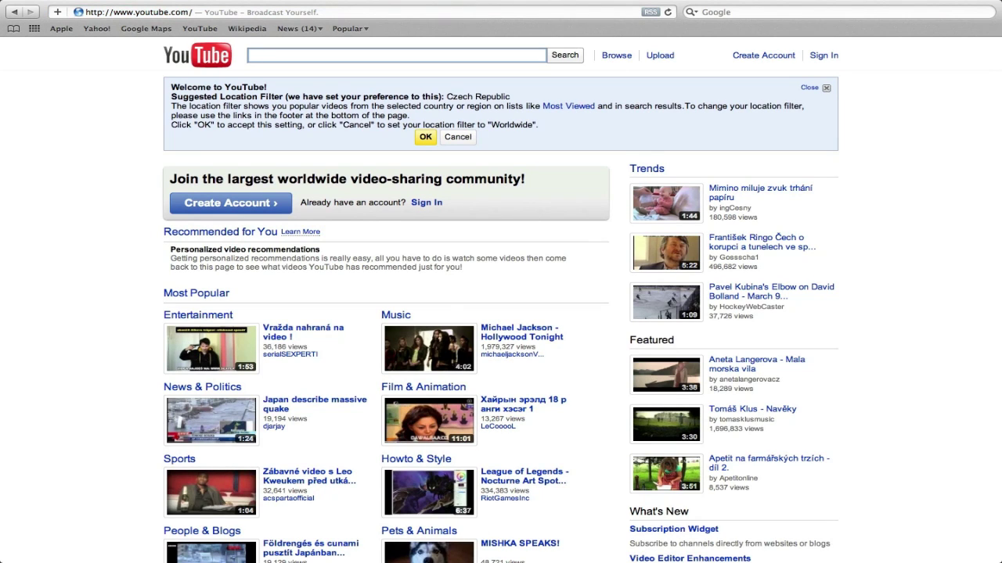
# - Decline the Czech Republic location filter, search for 'ag2web', and open the AG2web channel
pyautogui.click(461, 138)
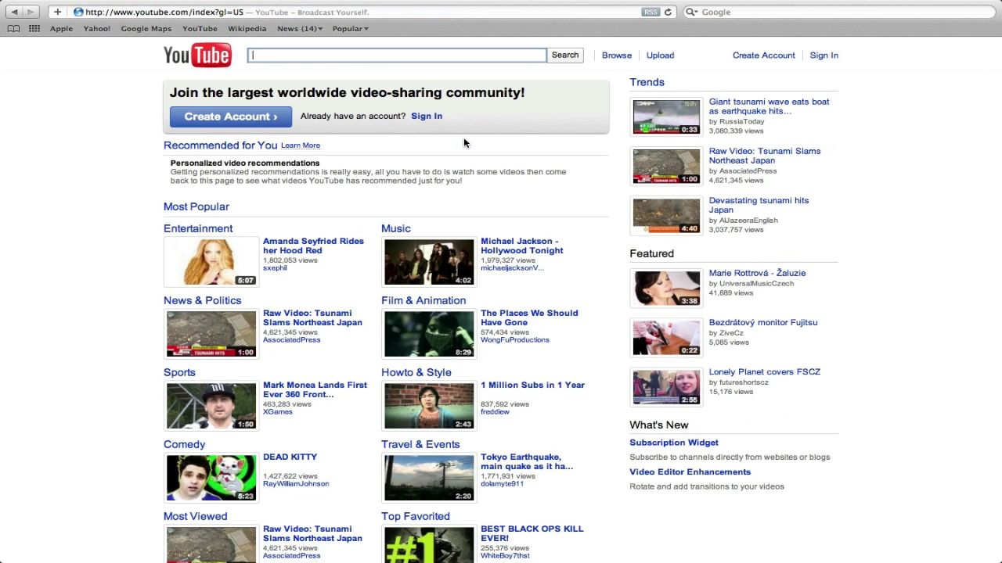
pyautogui.write('ag2web')
pyautogui.press('Return')
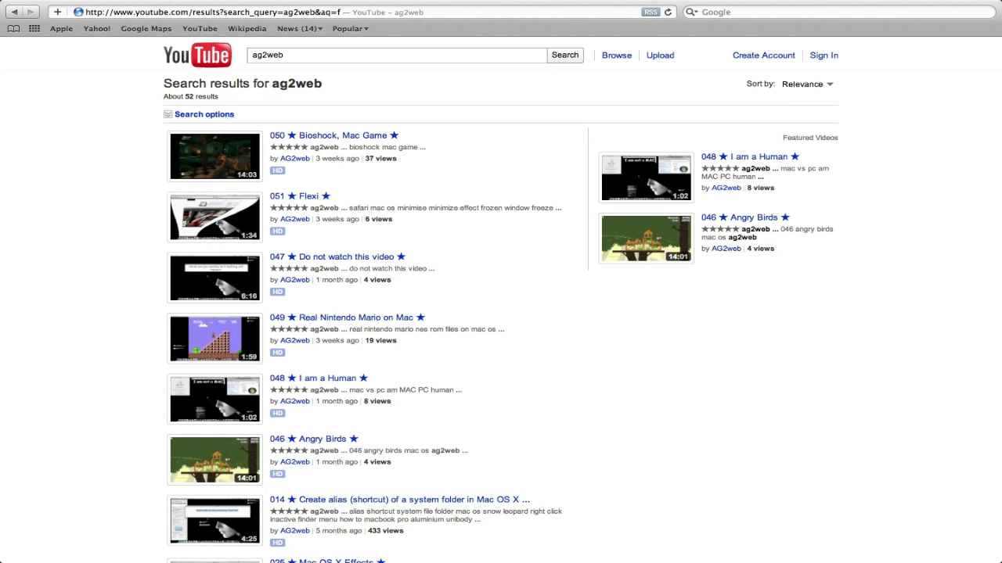
pyautogui.click(295, 159)
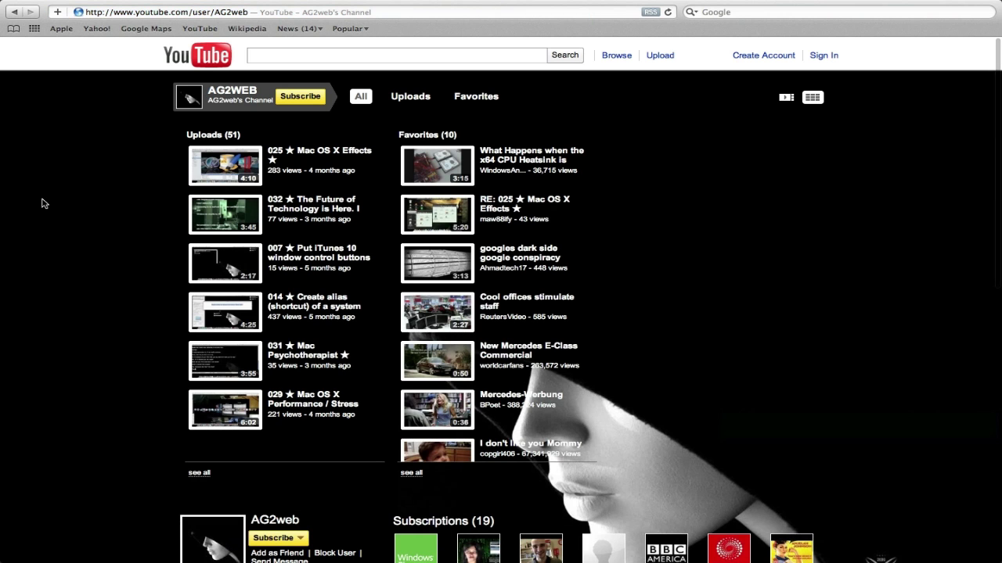
# - Exit full screen and close the Safari window
pyautogui.moveTo(680, 4)
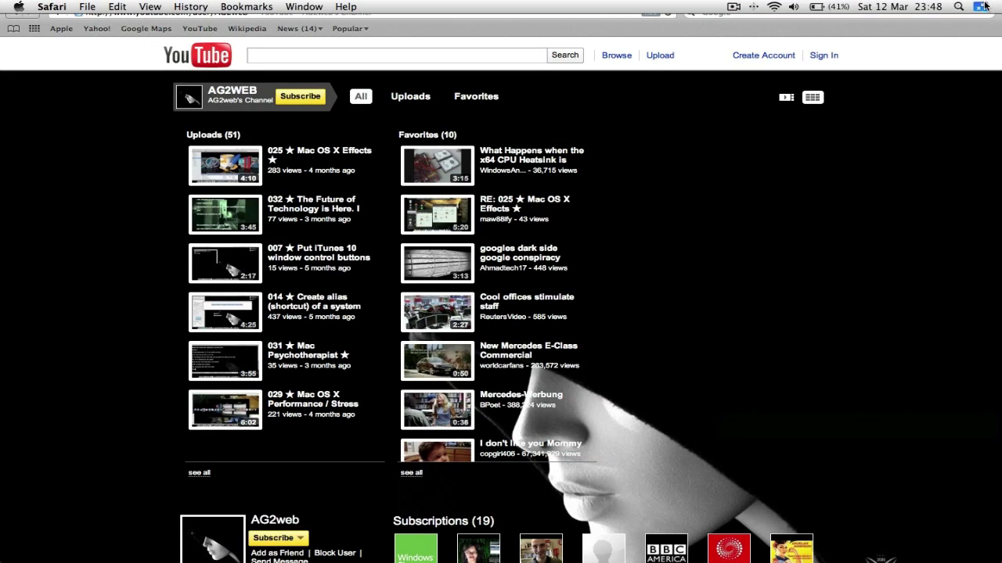
pyautogui.click(983, 7)
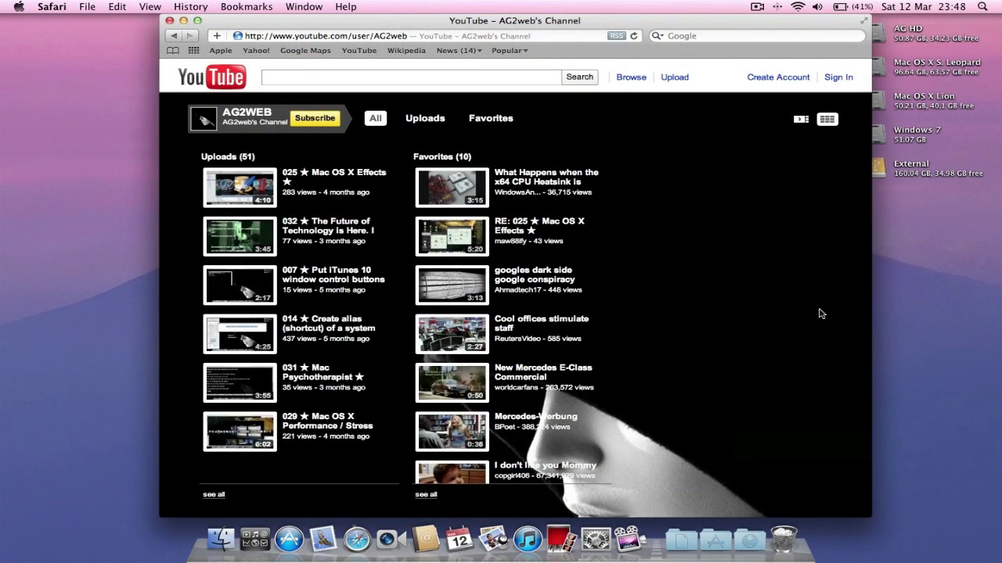
pyautogui.click(170, 21)
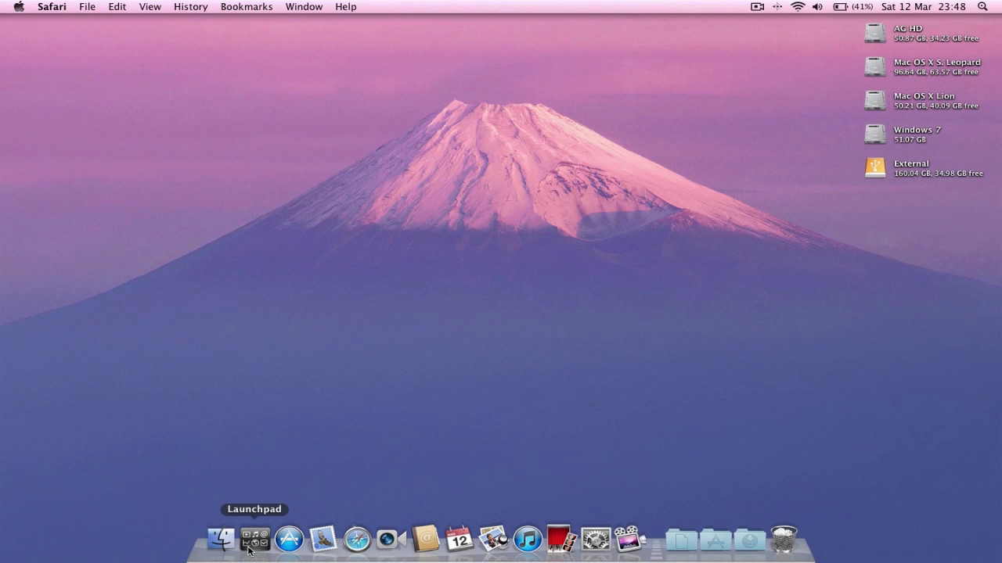
pyautogui.click(423, 541)
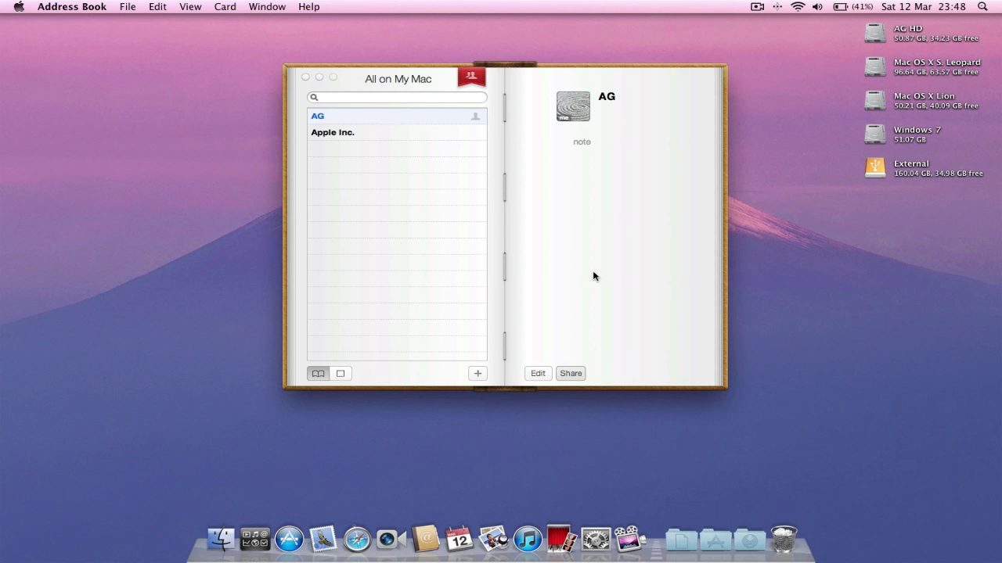
pyautogui.click(324, 537)
pyautogui.click(442, 329)
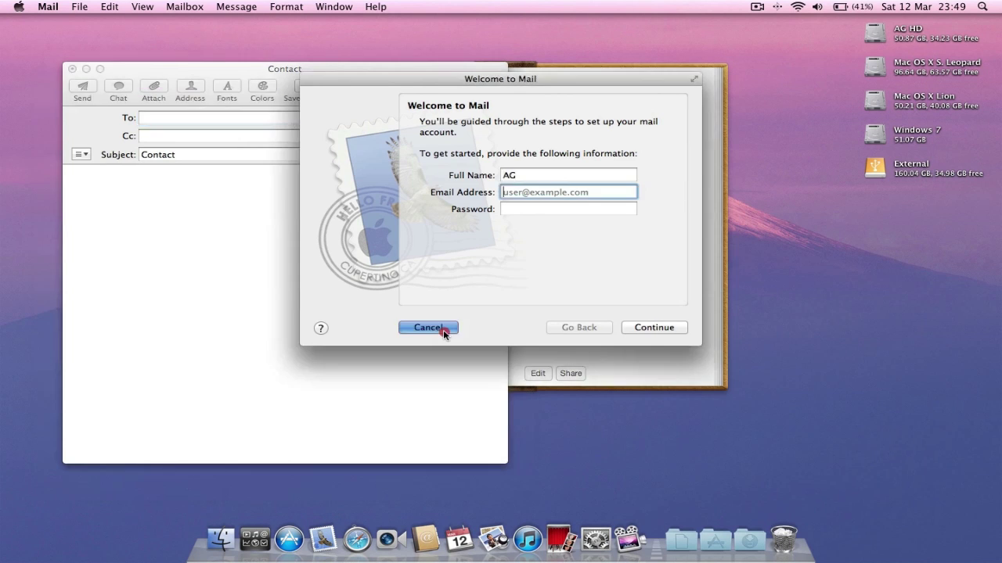
pyautogui.click(596, 540)
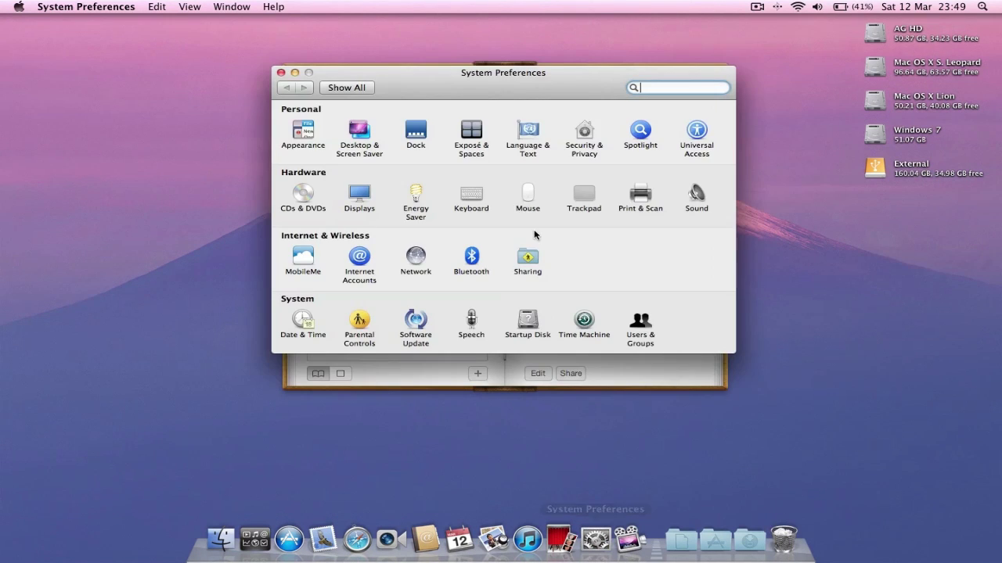
pyautogui.click(415, 132)
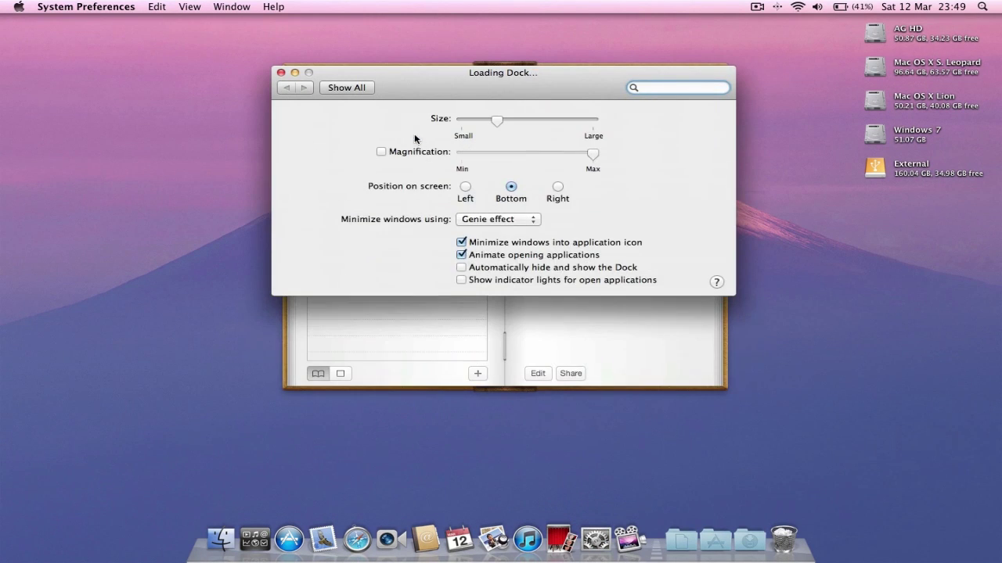
pyautogui.click(461, 279)
pyautogui.click(461, 280)
pyautogui.click(349, 88)
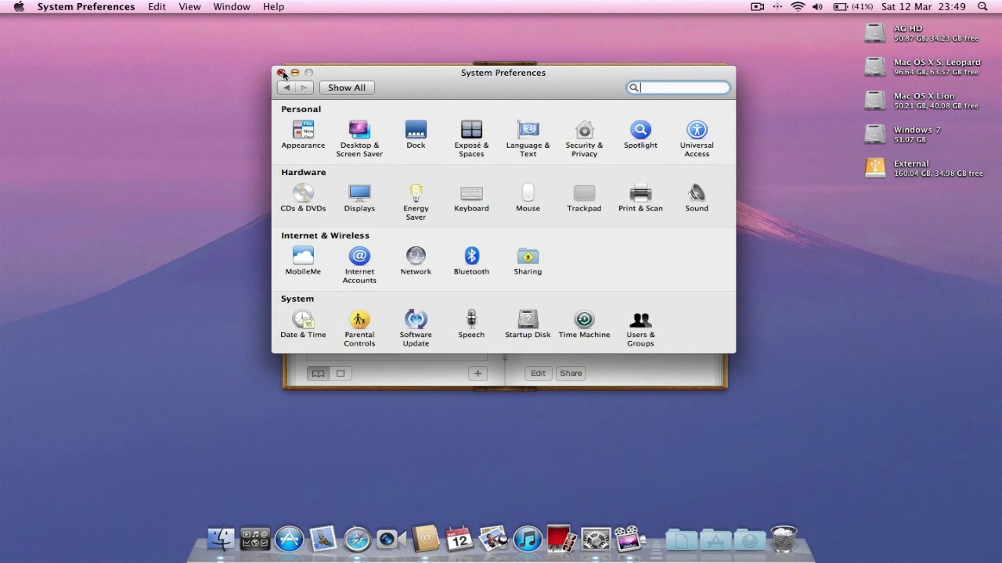
pyautogui.click(280, 73)
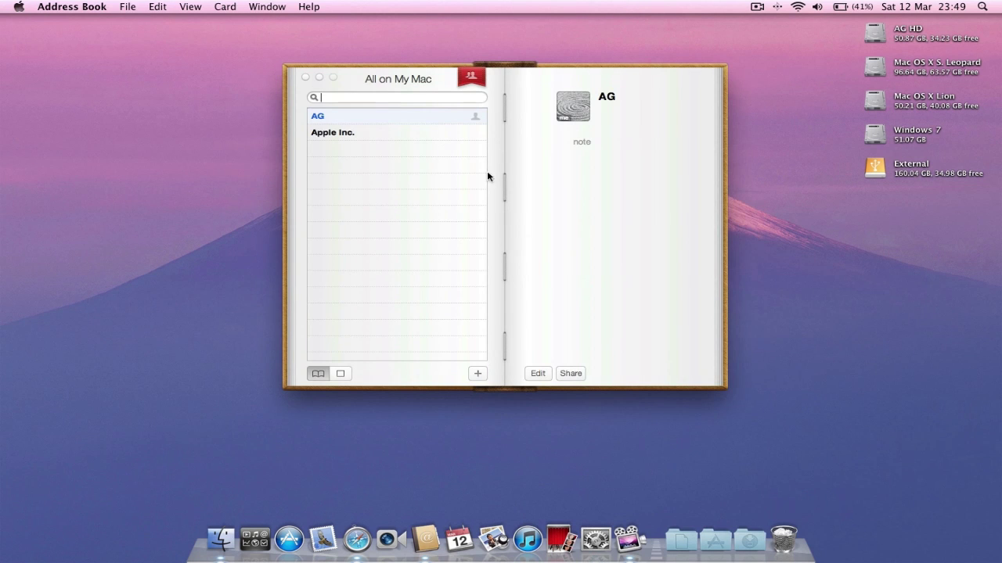
pyautogui.click(305, 79)
pyautogui.click(459, 539)
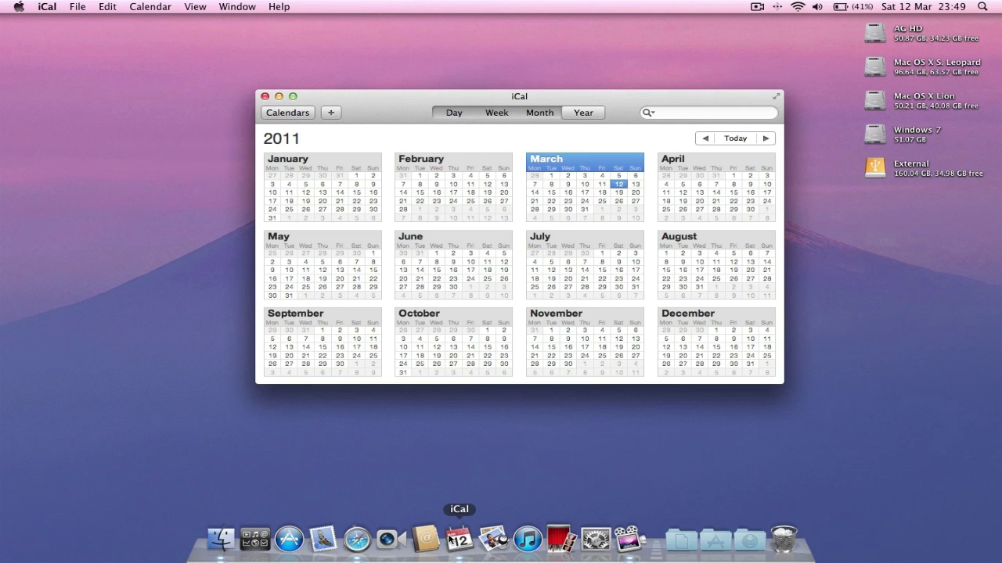
# - Close the Address Book window and bring iCal to the front
pyautogui.click(425, 538)
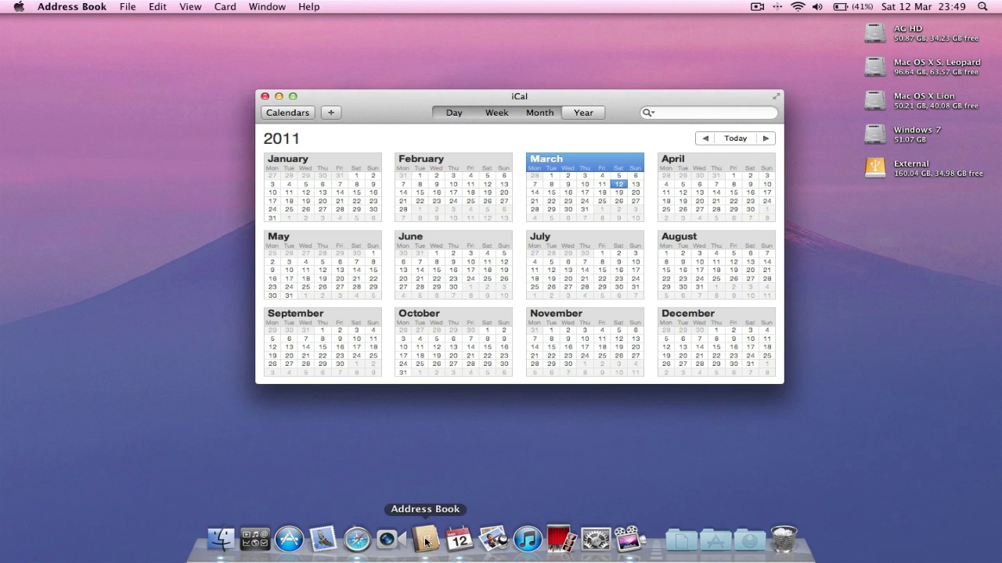
pyautogui.click(305, 77)
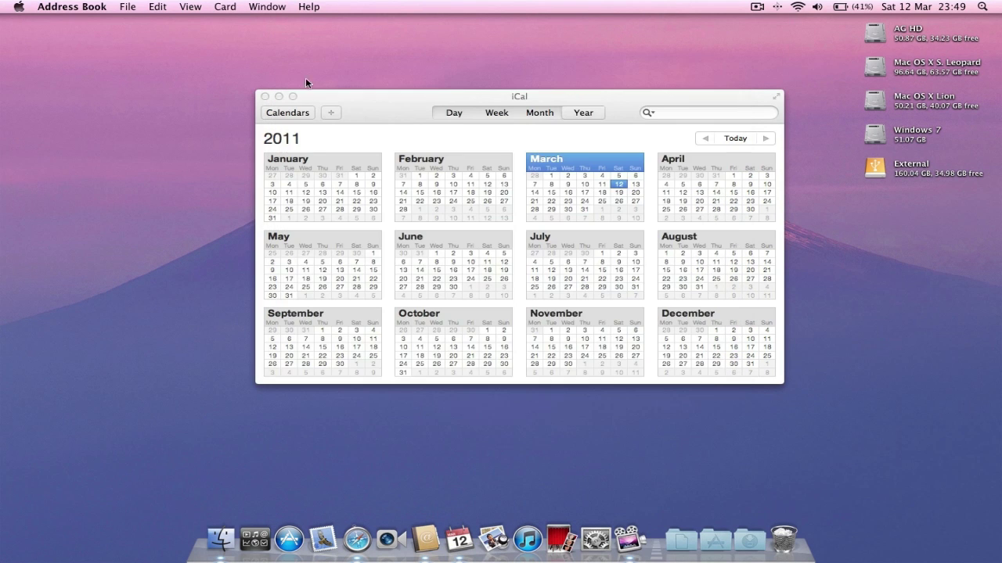
pyautogui.click(453, 116)
# - Step iCal through Day, Week, Month and Year views and check the Home and Work calendars
pyautogui.click(454, 116)
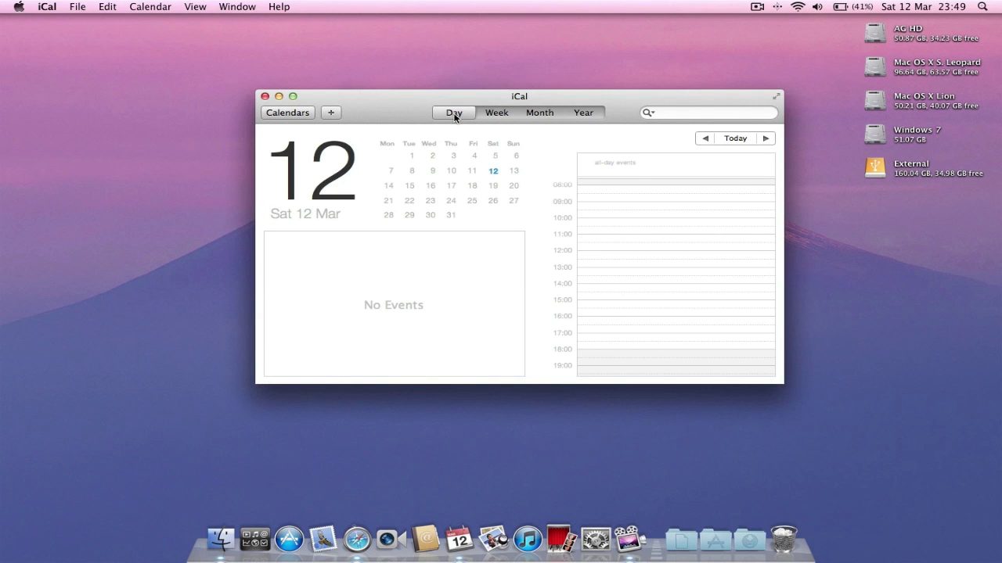
pyautogui.click(494, 114)
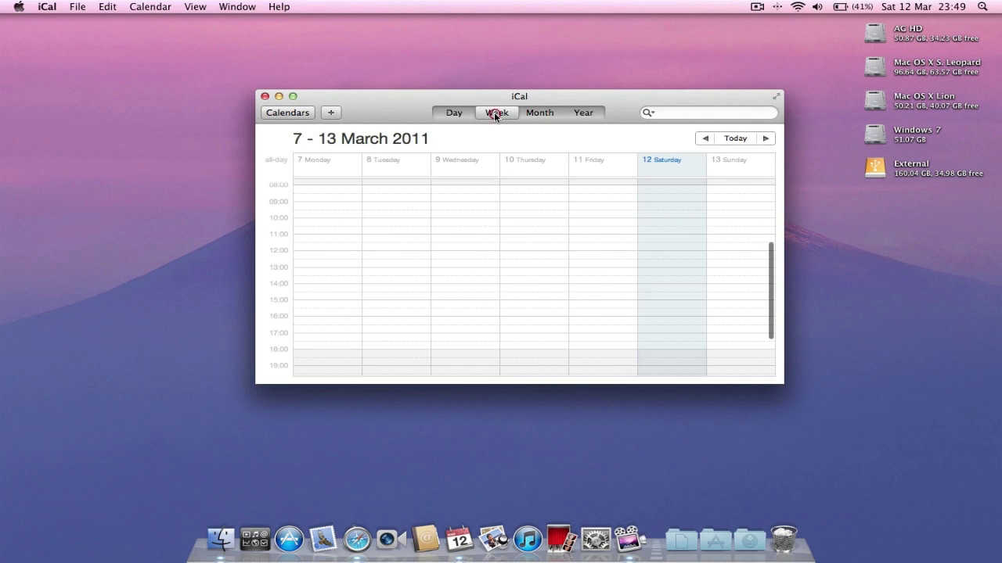
pyautogui.click(535, 114)
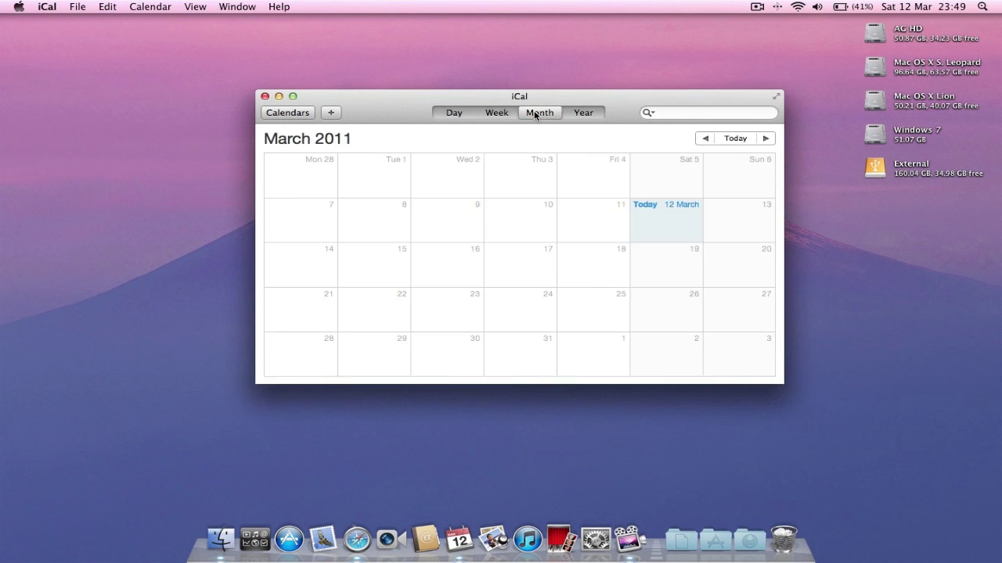
pyautogui.click(582, 114)
pyautogui.click(296, 113)
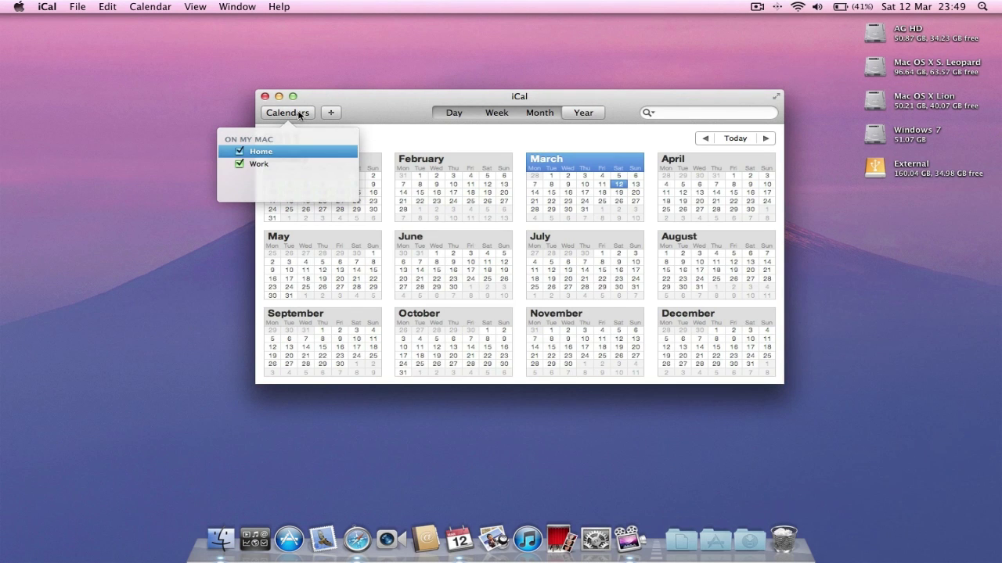
pyautogui.click(299, 115)
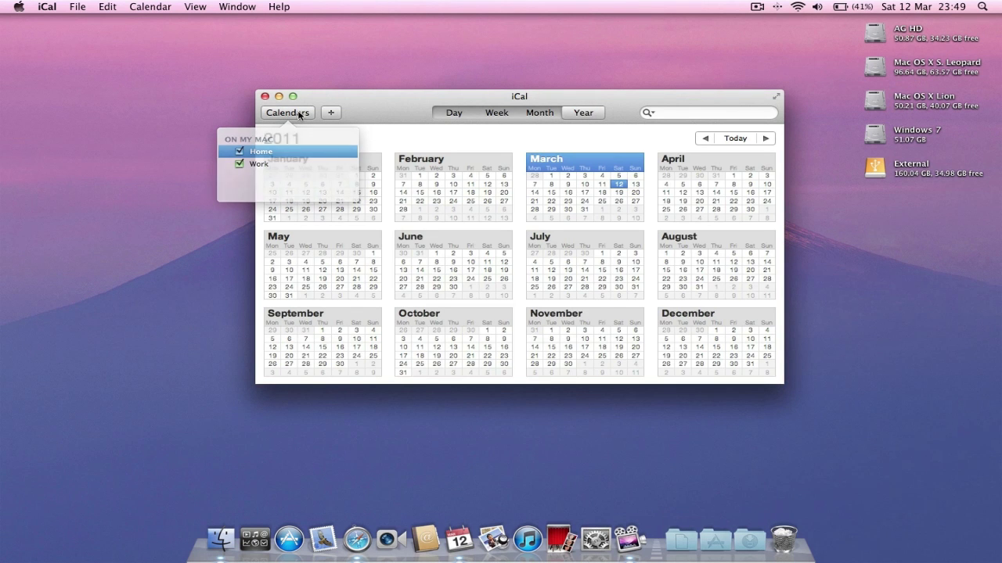
# - In full-screen iCal, cycle Week, Month and Year views, cancel a quick event, then exit full screen
pyautogui.click(776, 97)
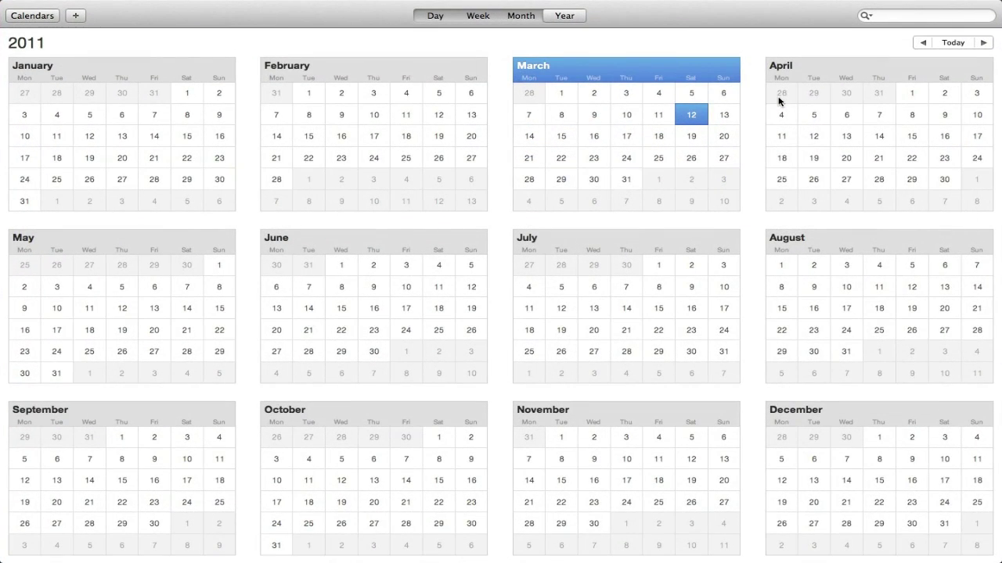
pyautogui.click(478, 16)
pyautogui.click(528, 16)
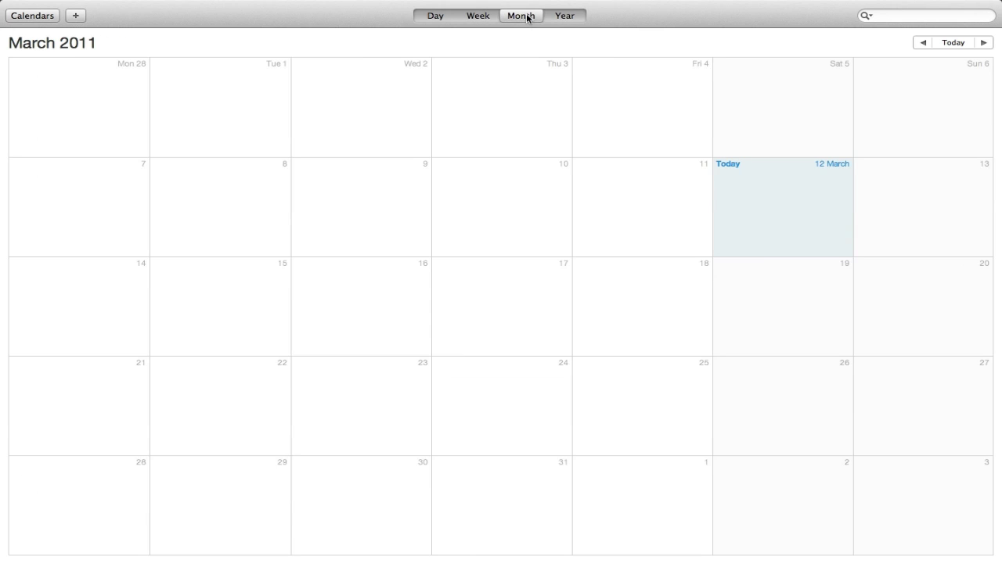
pyautogui.click(563, 16)
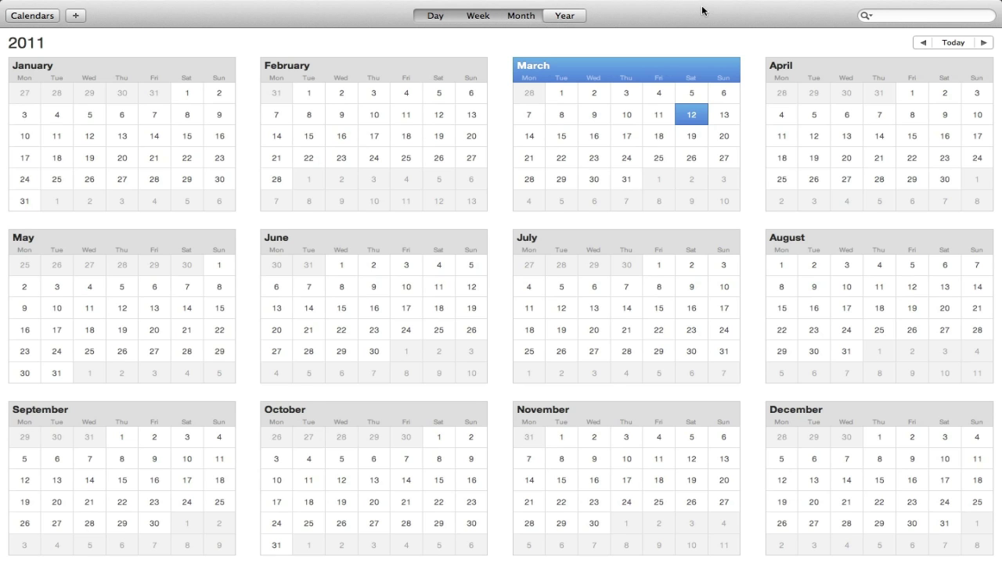
pyautogui.click(75, 15)
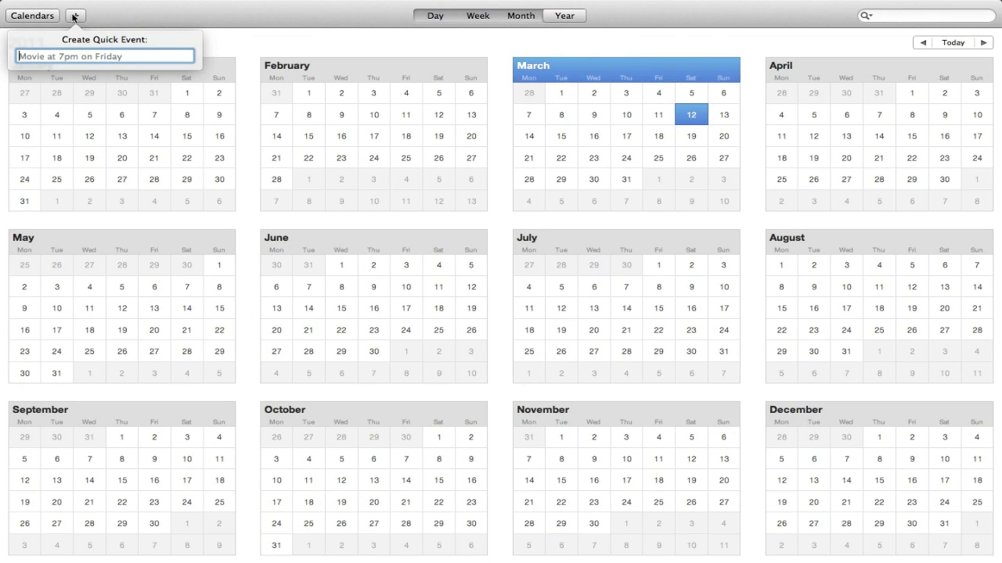
pyautogui.click(75, 16)
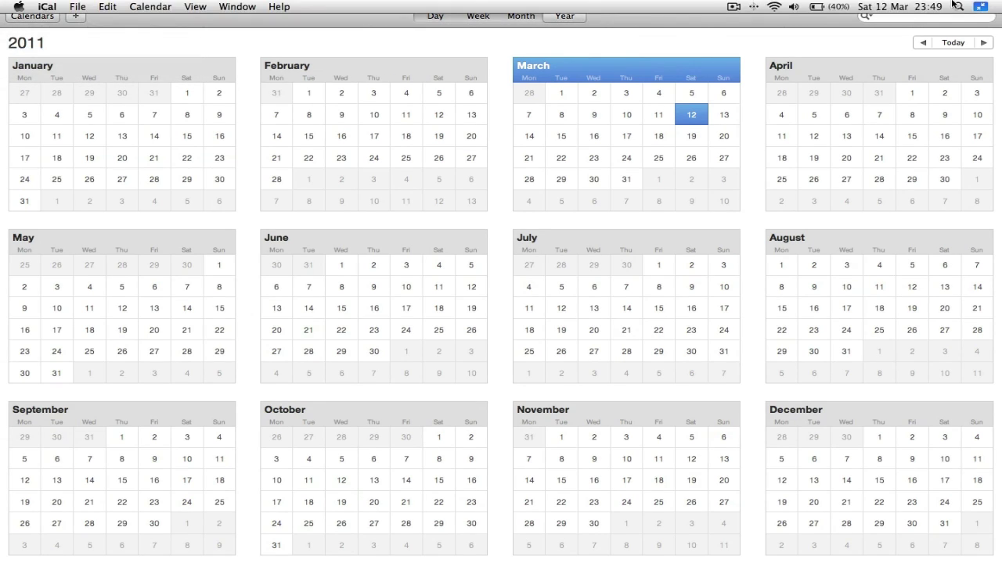
pyautogui.click(980, 7)
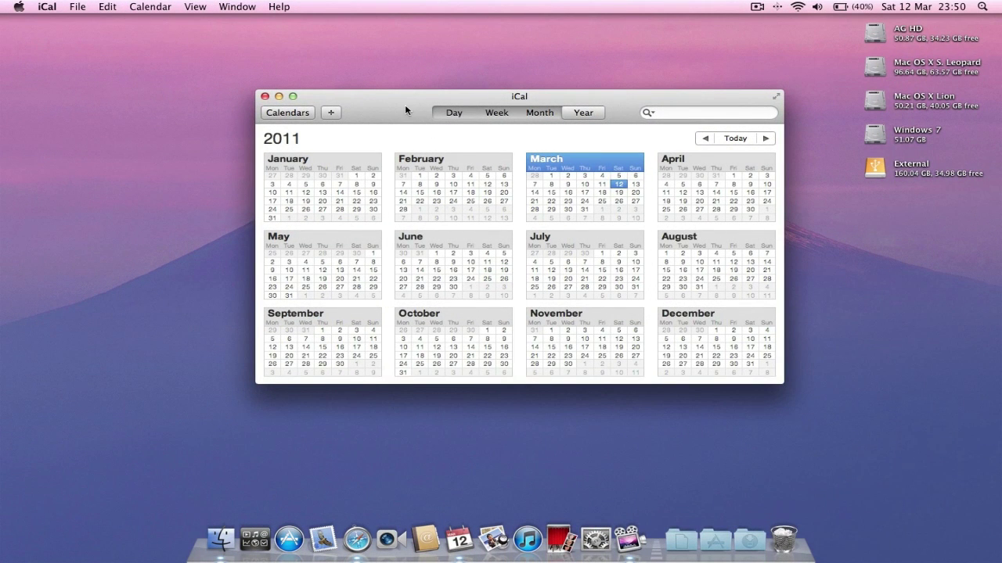
# - Close iCal, browse the Utilities folder in the Applications stack, then bring Finder to the front
pyautogui.click(265, 97)
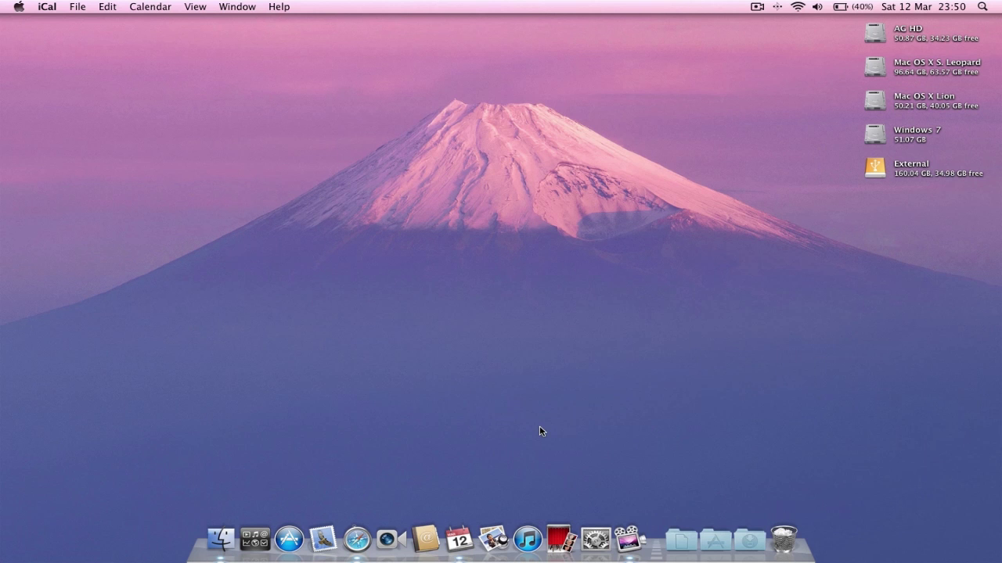
pyautogui.click(715, 540)
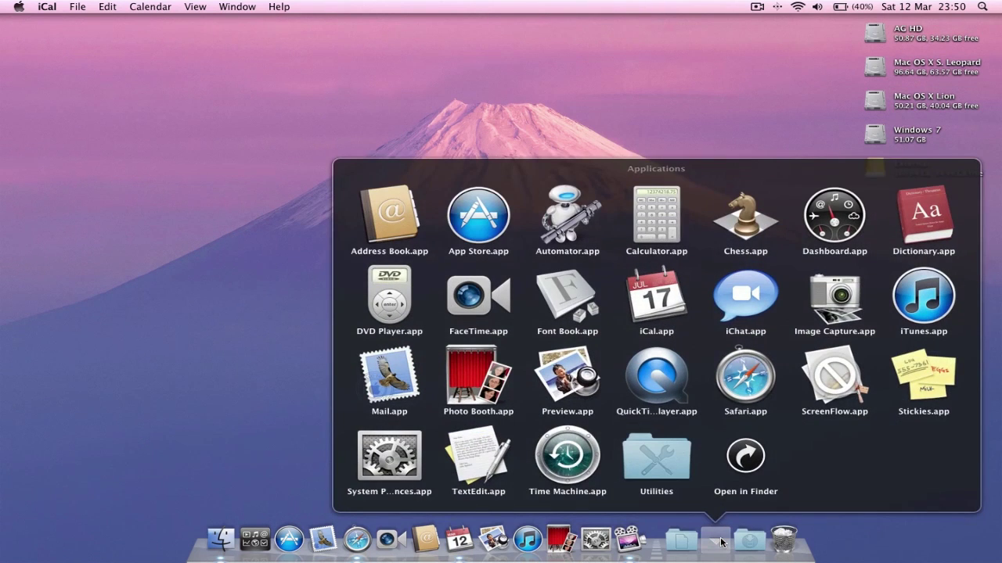
pyautogui.click(686, 472)
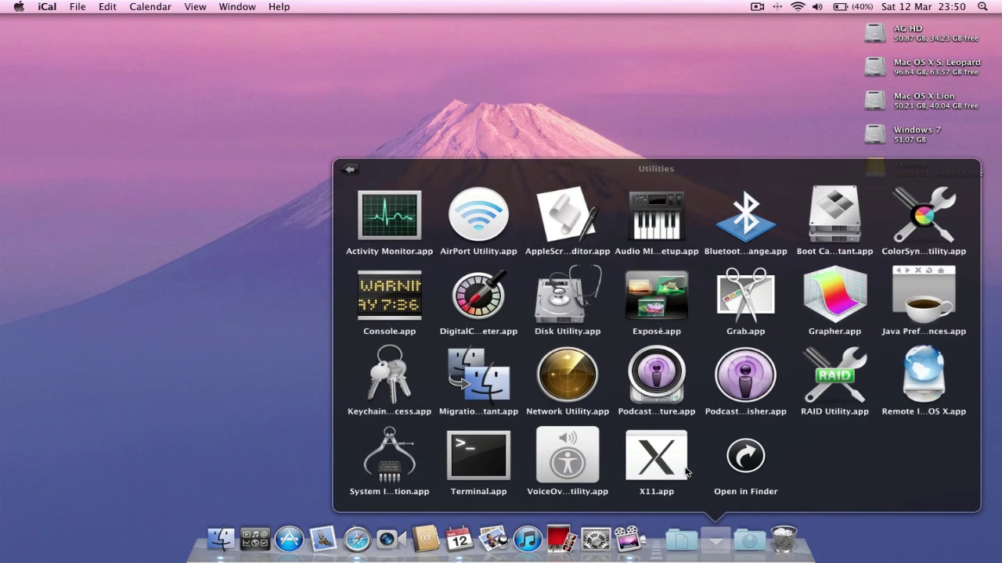
pyautogui.click(711, 544)
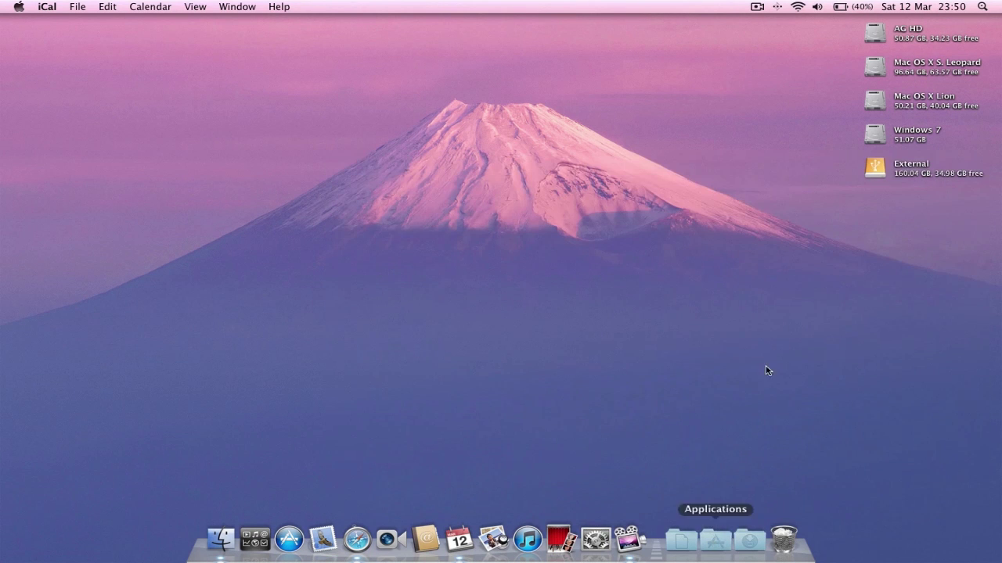
pyautogui.click(798, 253)
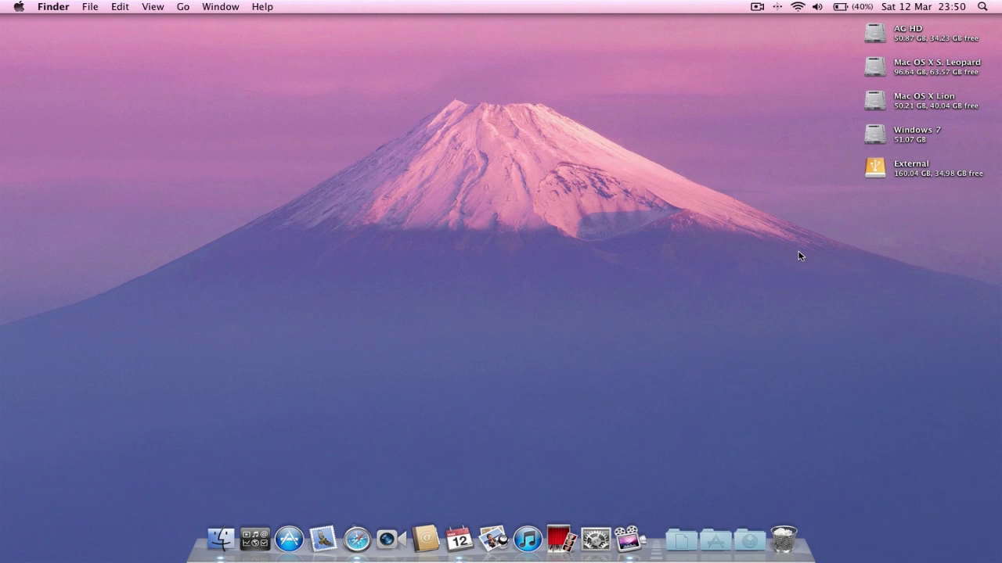
# - Open the Mac OS X Lion disk, view its contents as a list, and close it
pyautogui.click(881, 107)
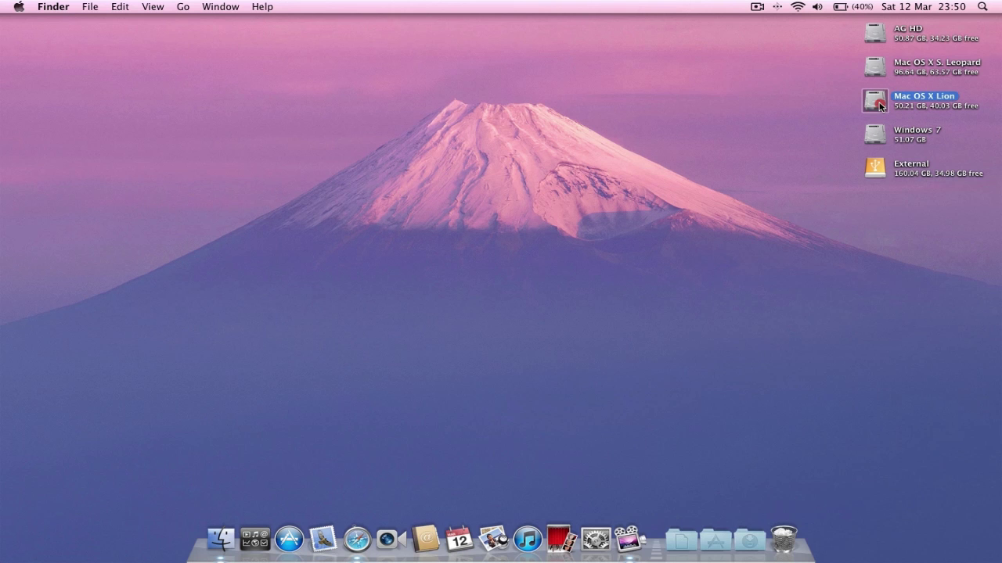
pyautogui.doubleClick(880, 106)
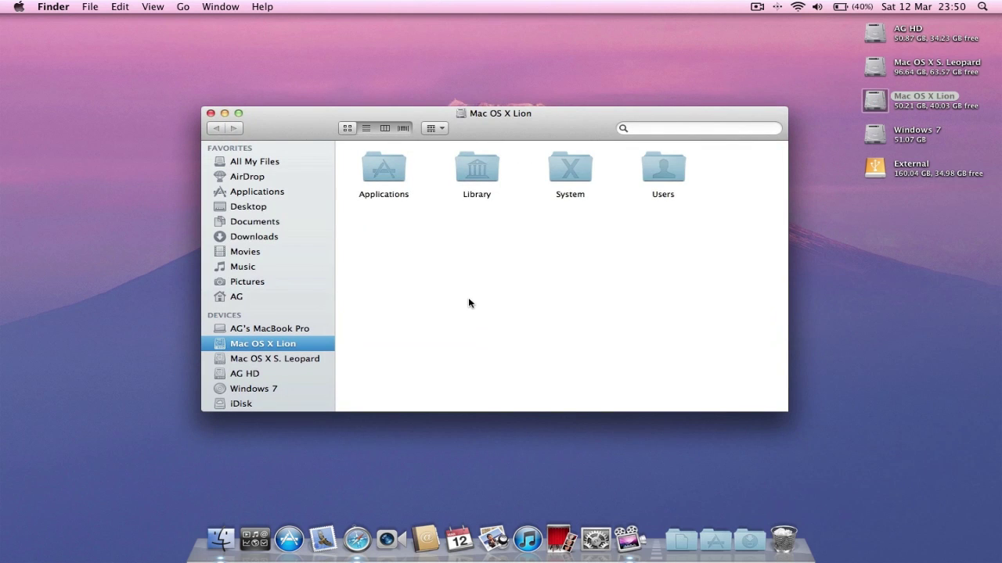
pyautogui.click(365, 128)
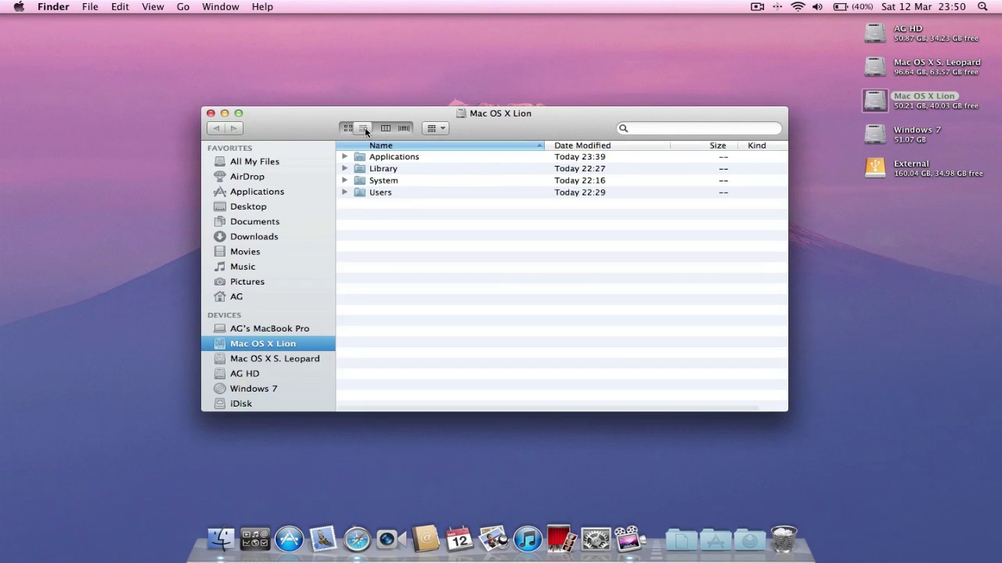
pyautogui.click(209, 114)
# - View All My Files as a list, close it, and launch System Preferences
pyautogui.click(221, 538)
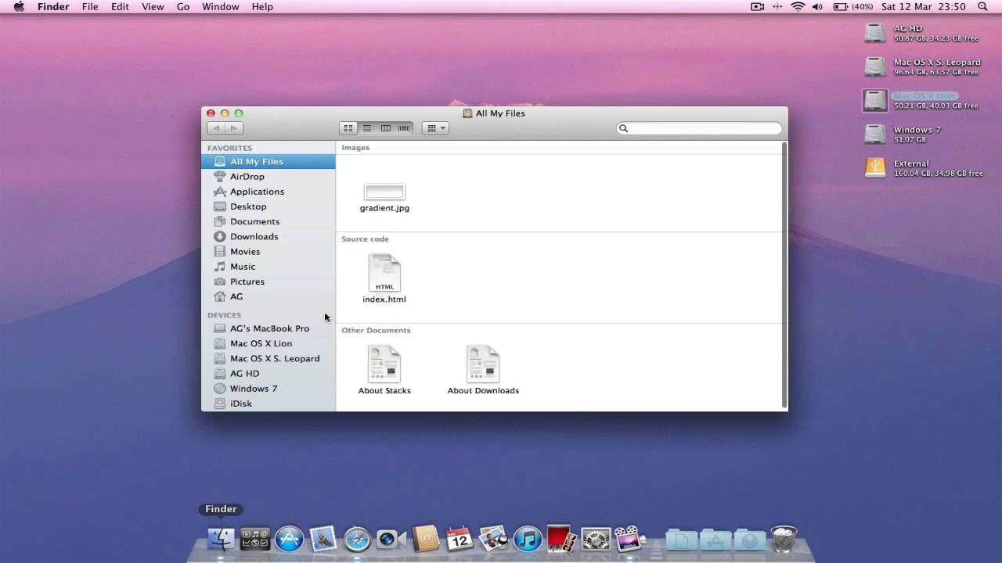
pyautogui.click(367, 128)
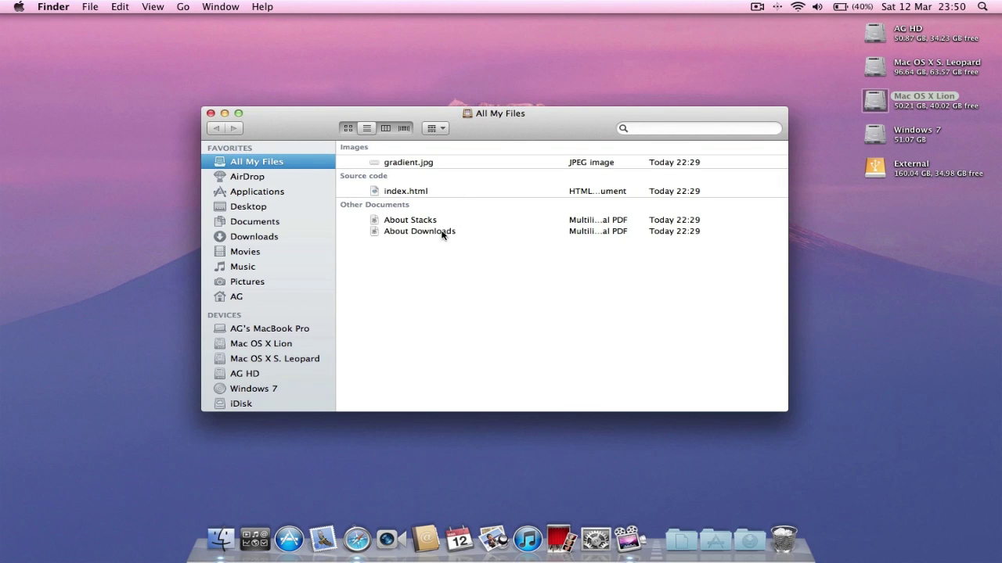
pyautogui.click(210, 113)
pyautogui.click(588, 537)
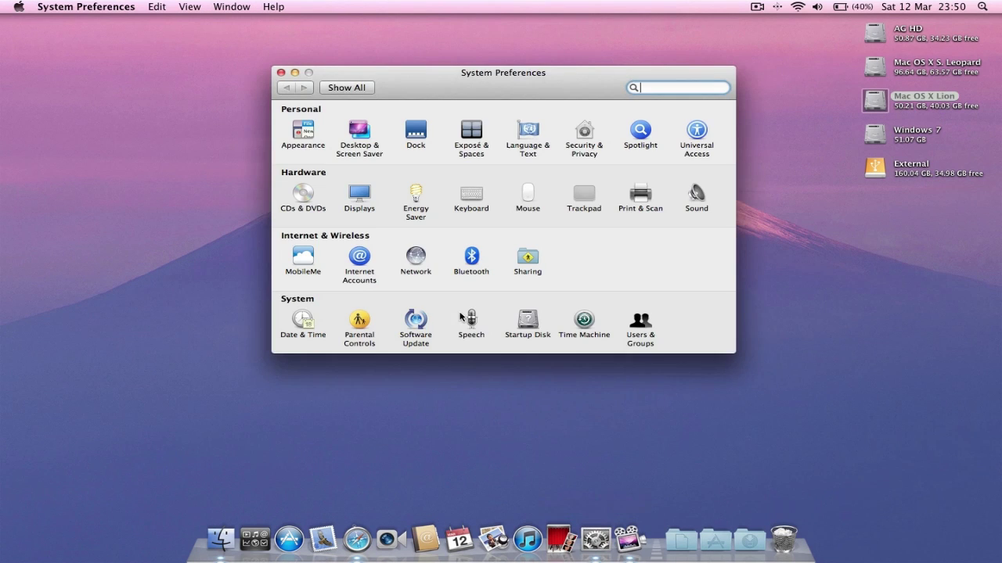
# - Browse the Appearance, Desktop & Screen Saver and Dock panes, keeping sidebar icon size at Medium
pyautogui.click(307, 134)
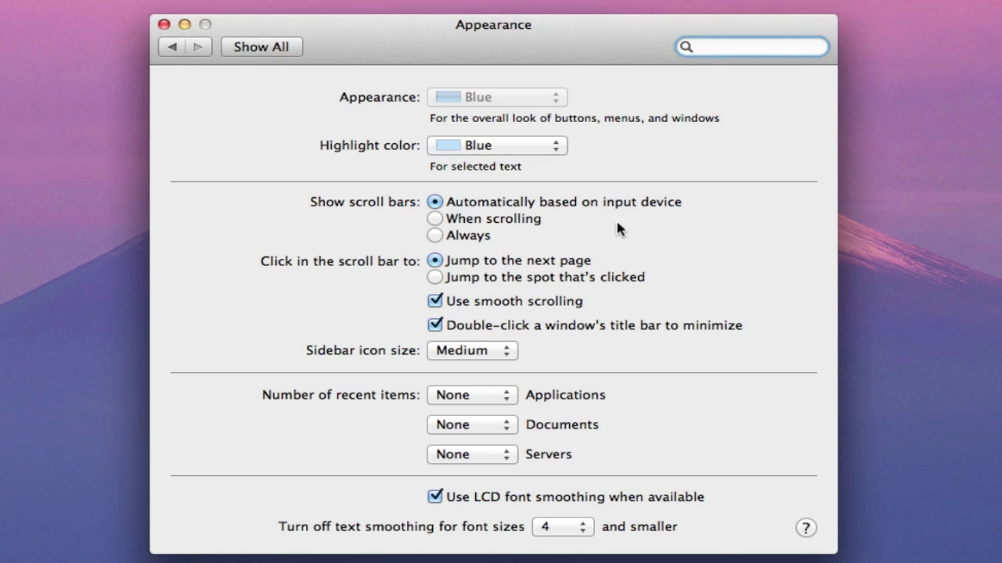
pyautogui.click(489, 355)
pyautogui.click(489, 354)
pyautogui.click(274, 47)
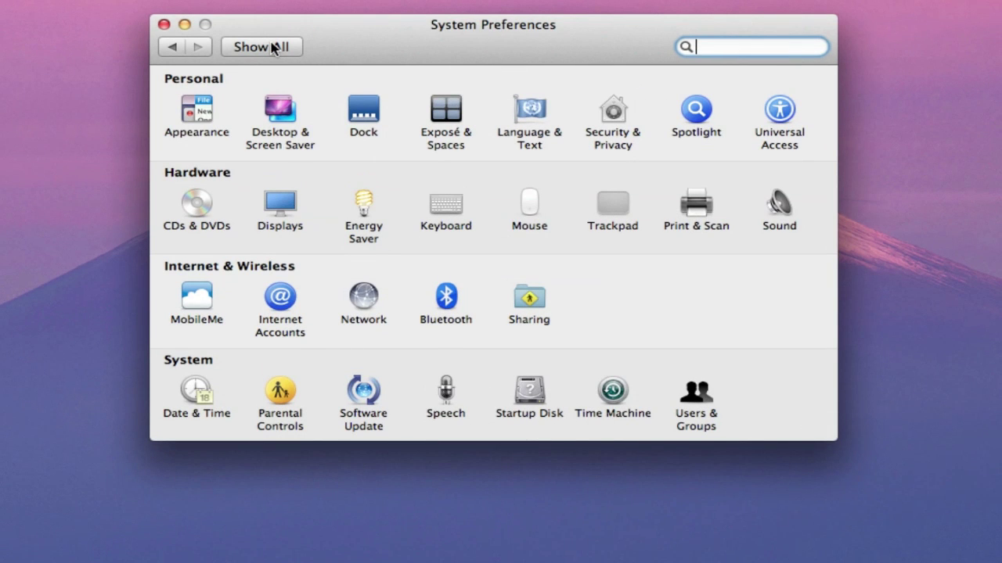
pyautogui.click(284, 111)
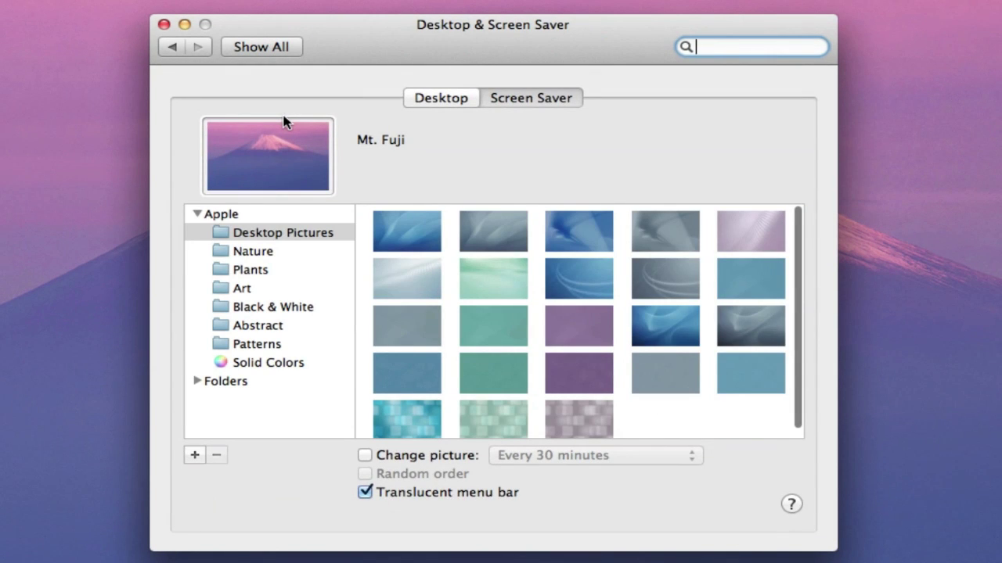
pyautogui.click(273, 46)
pyautogui.click(362, 116)
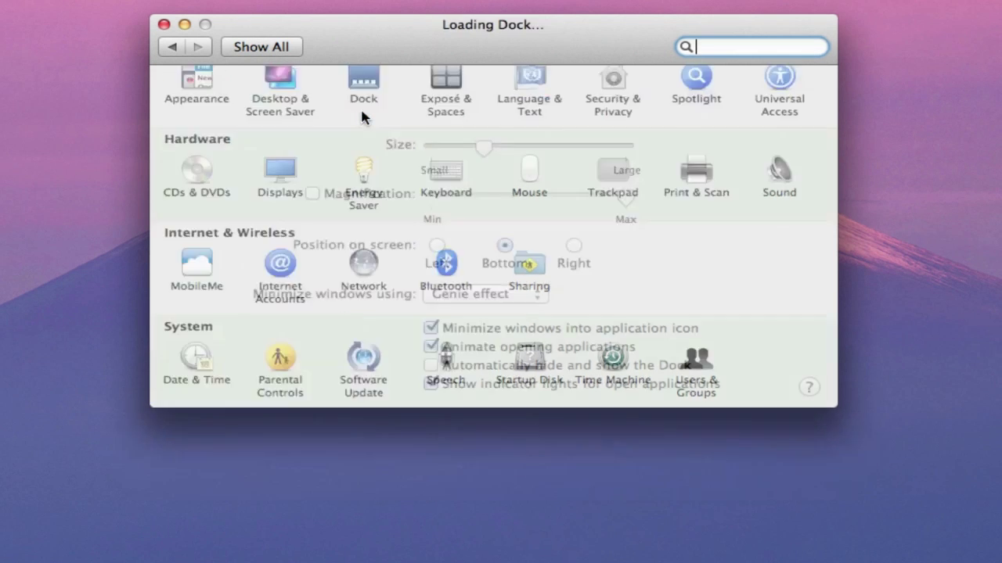
pyautogui.click(286, 46)
# - In Exposé & Spaces, keep Spaces Count at 2 and review the Exposé and Spaces tabs
pyautogui.click(446, 125)
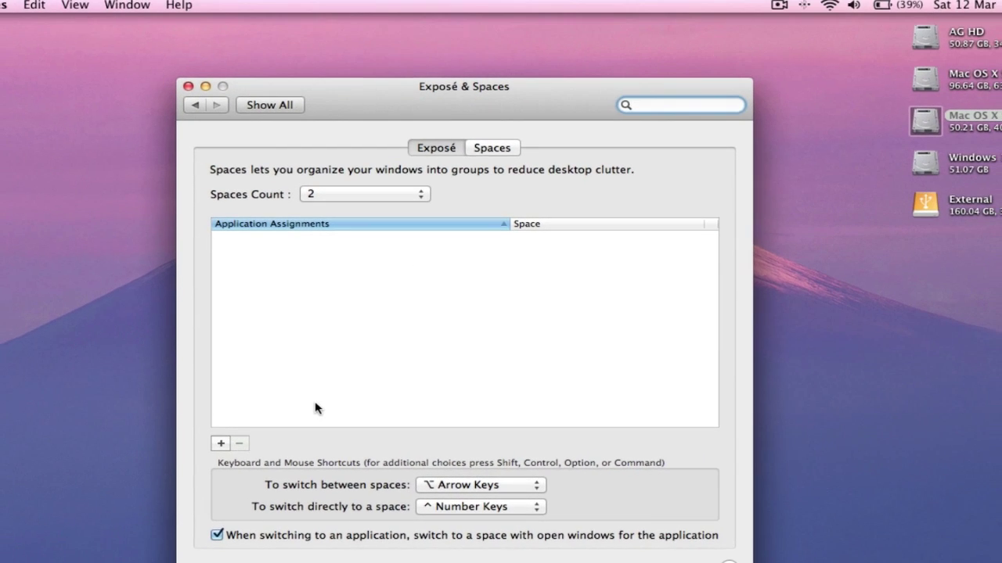
pyautogui.click(383, 197)
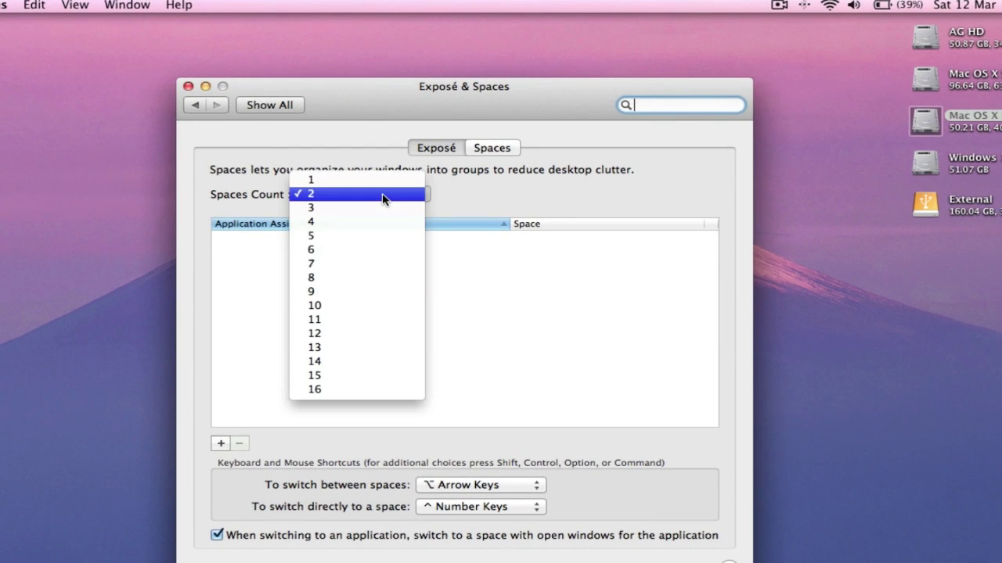
pyautogui.click(383, 197)
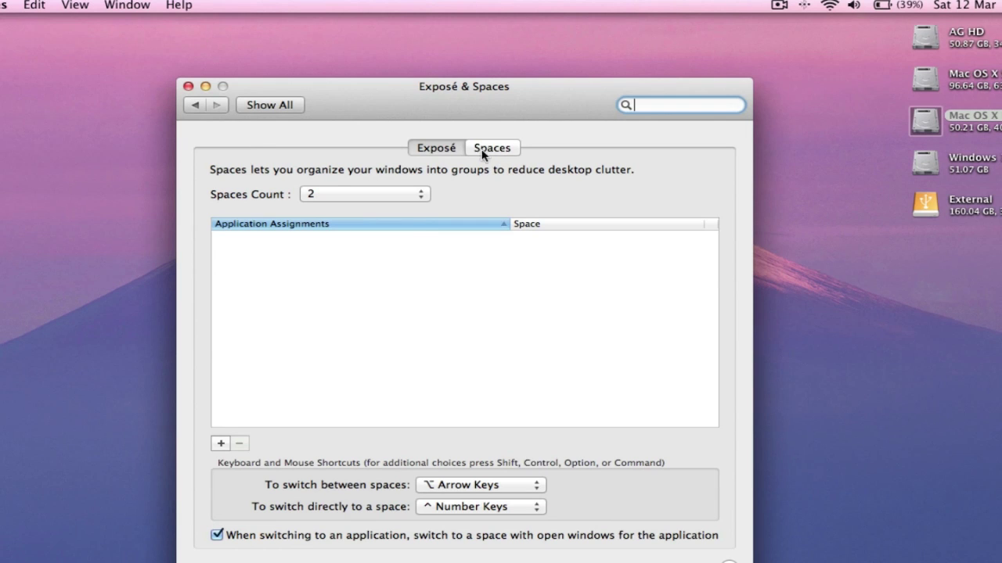
pyautogui.click(436, 149)
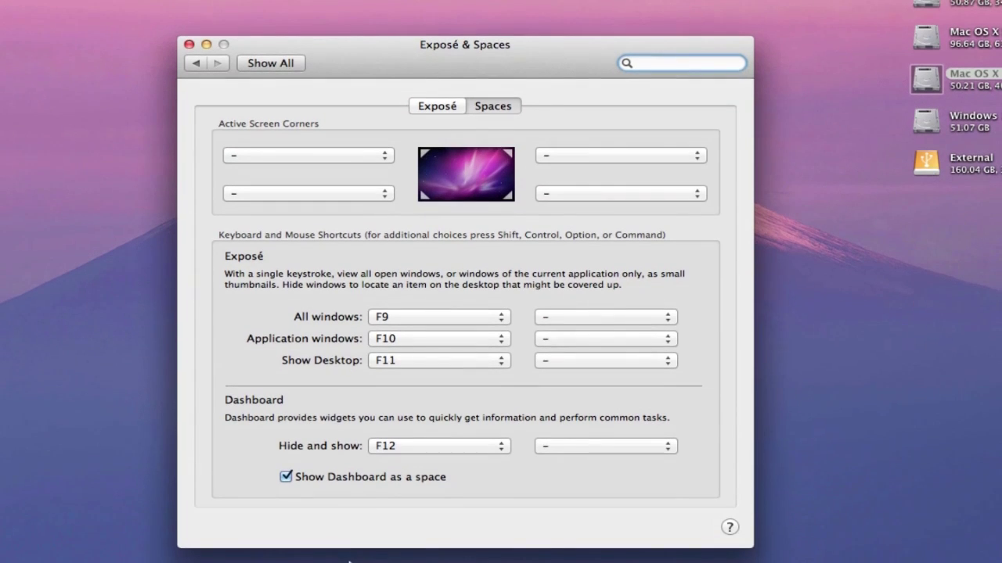
pyautogui.click(493, 110)
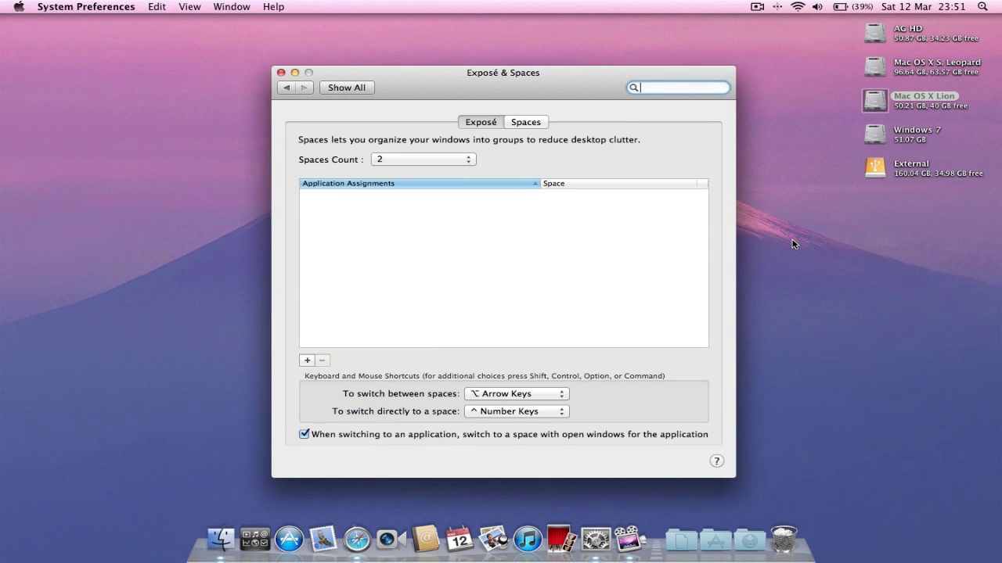
# - Toggle Dashboard with F12 twice, switching desktops in between, then enter Mission Control
pyautogui.press('F12')
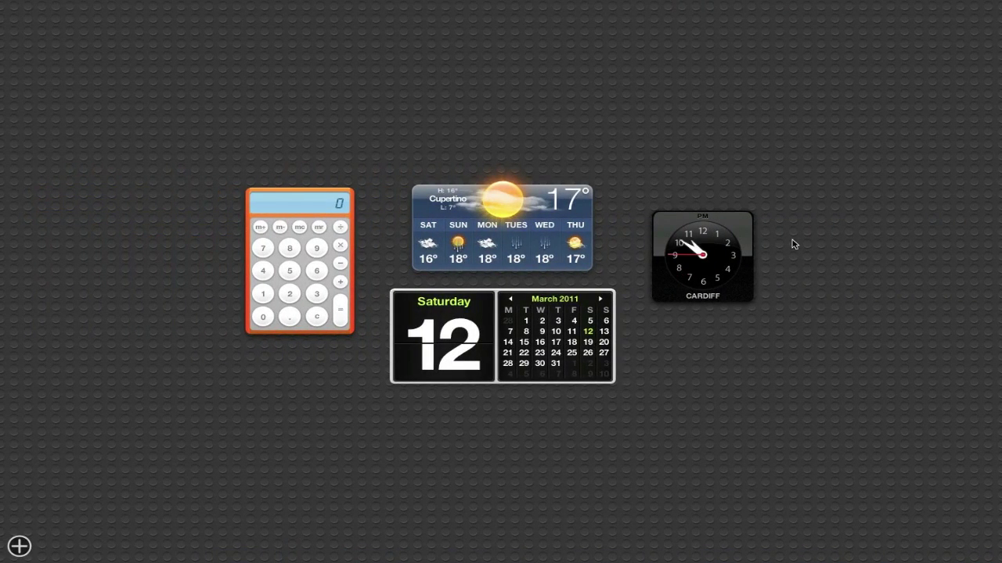
pyautogui.press('F12')
pyautogui.hotkey('ctrl', 'Right')
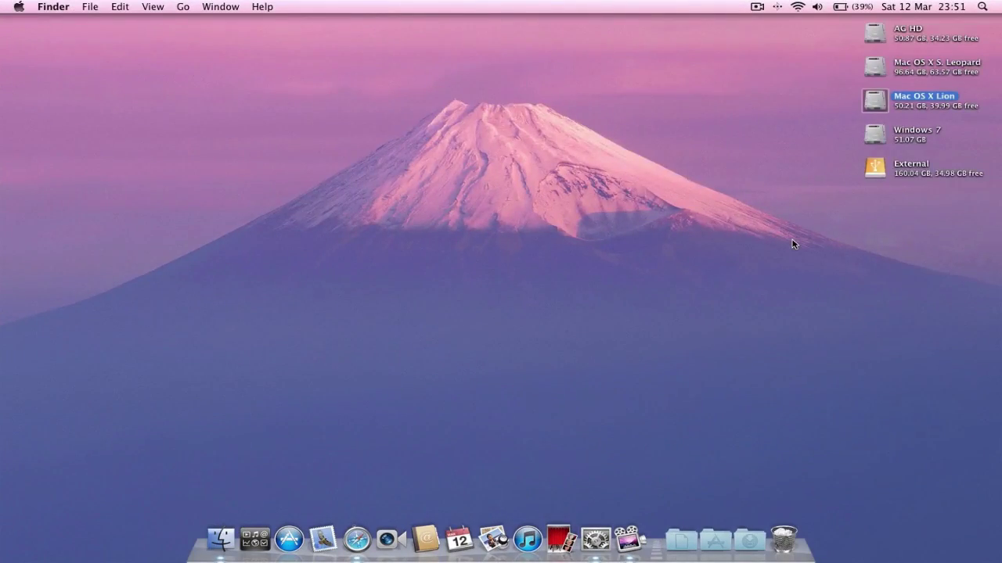
pyautogui.hotkey('ctrl', 'Left')
pyautogui.press('F12')
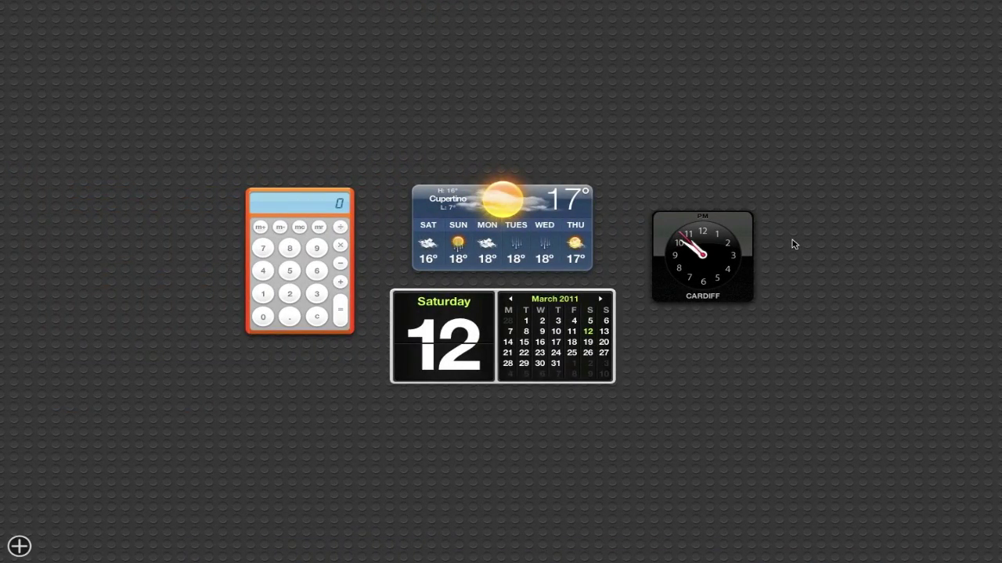
pyautogui.press('F12')
pyautogui.hotkey('ctrl', 'Up')
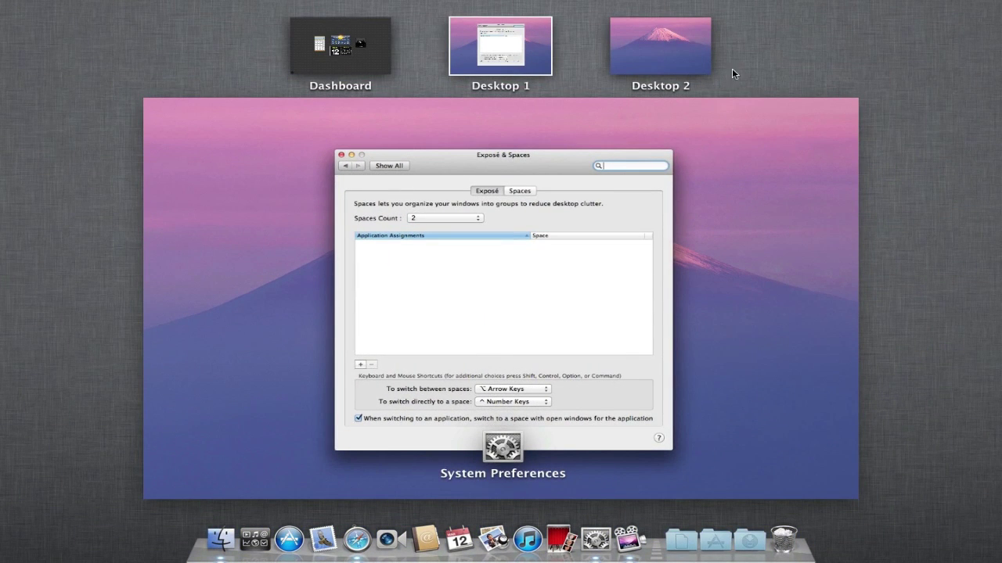
# - Switch between Desktop 1 and 2, then open an All My Files window and preview it in Mission Control
pyautogui.click(666, 45)
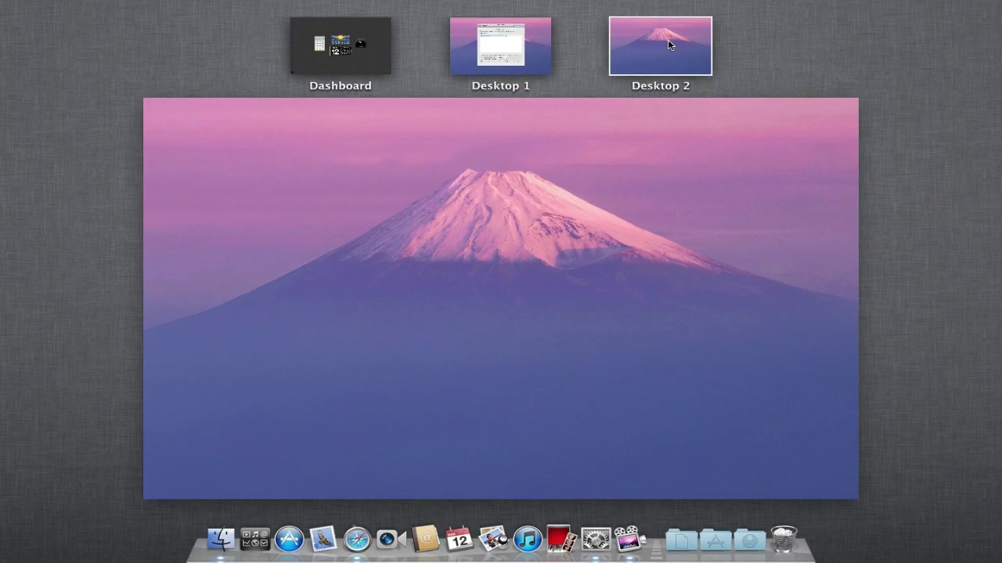
pyautogui.click(510, 47)
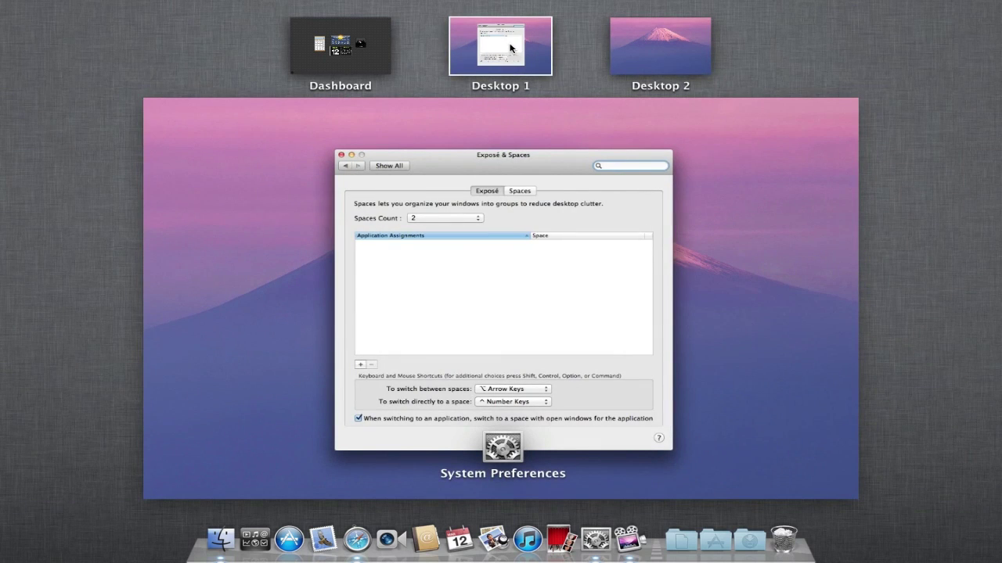
pyautogui.click(460, 102)
pyautogui.click(217, 552)
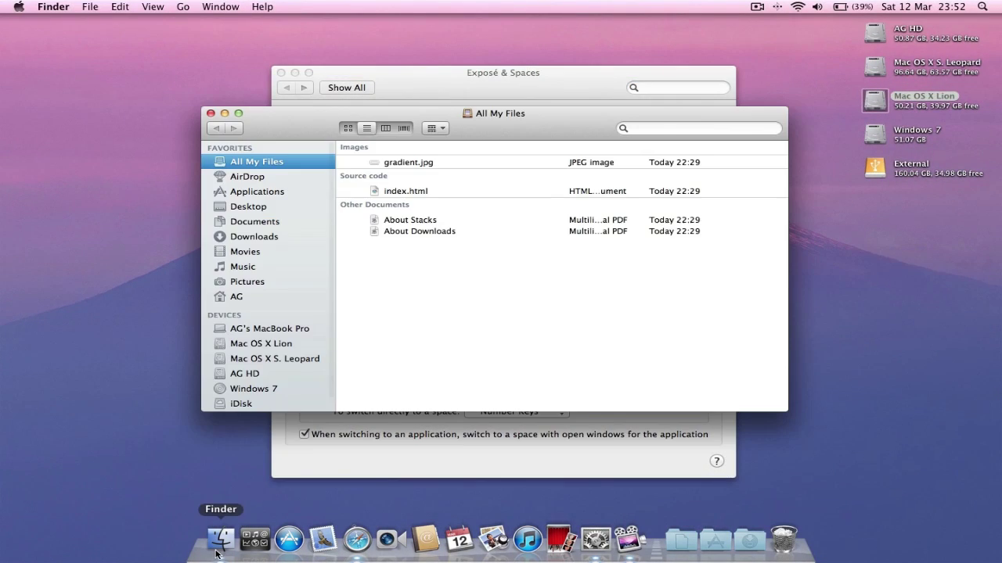
pyautogui.hotkey('ctrl', 'Up')
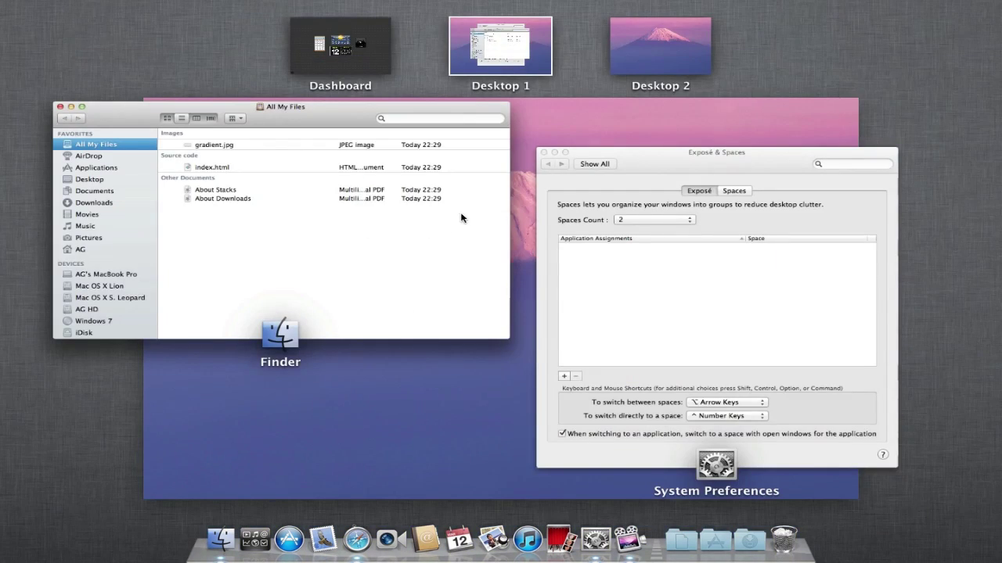
pyautogui.click(516, 386)
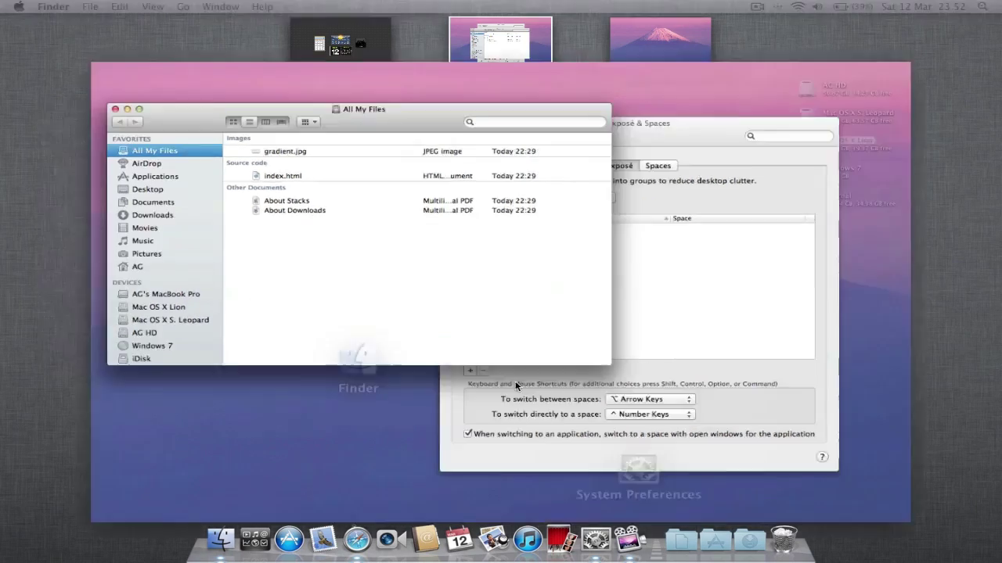
# - Open iCal and Address Book, viewing the windows spread out in Mission Control
pyautogui.click(466, 537)
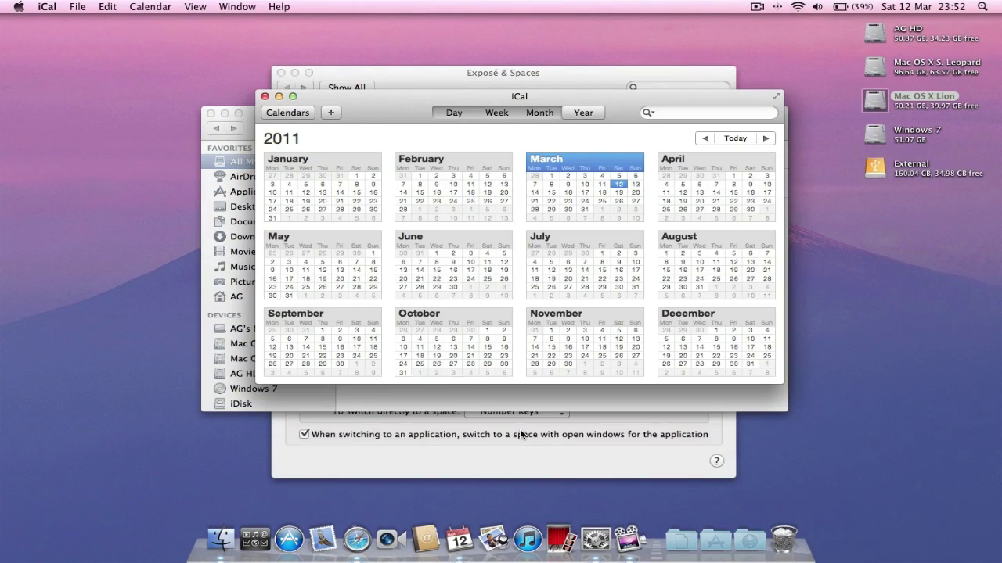
pyautogui.hotkey('ctrl', 'Up')
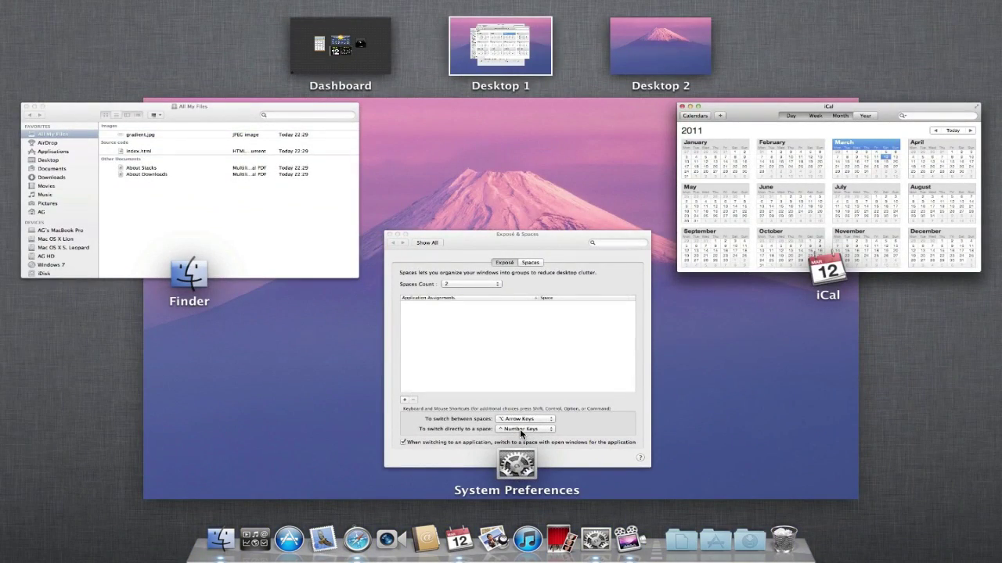
pyautogui.hotkey('ctrl', 'Up')
pyautogui.click(440, 530)
pyautogui.hotkey('ctrl', 'Up')
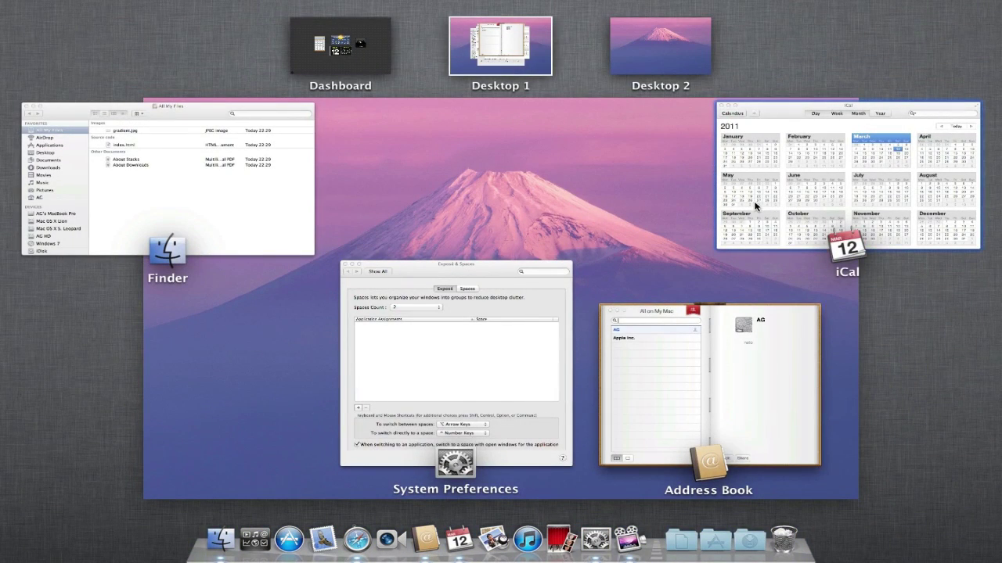
# - Move the iCal window to Desktop 2 and switch back and forth between the desktops
pyautogui.moveTo(772, 200); pyautogui.dragTo(651, 56)
pyautogui.hotkey('ctrl', 'Up')
pyautogui.hotkey('ctrl', 'Up')
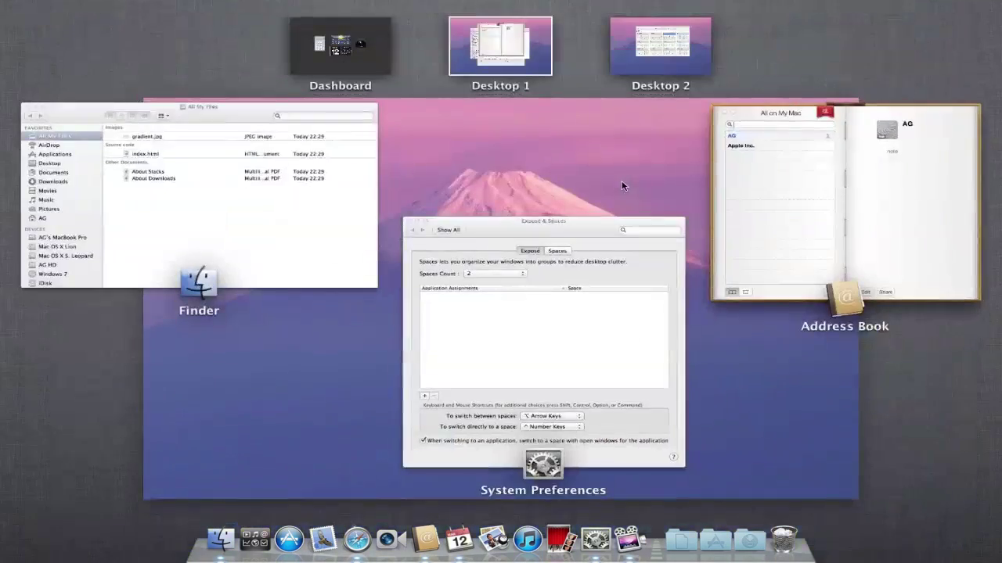
pyautogui.hotkey('ctrl', 'Right')
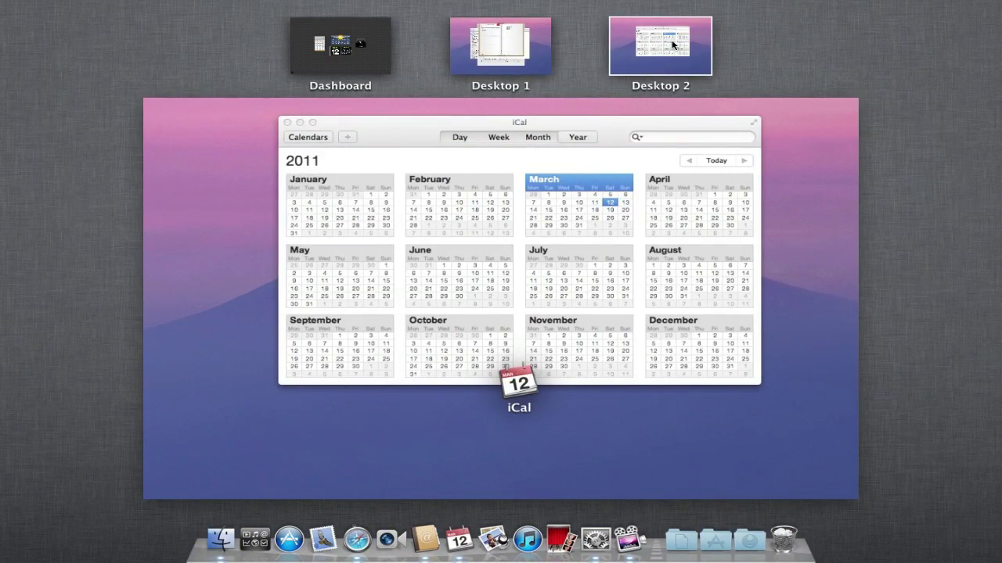
pyautogui.hotkey('ctrl', 'Left')
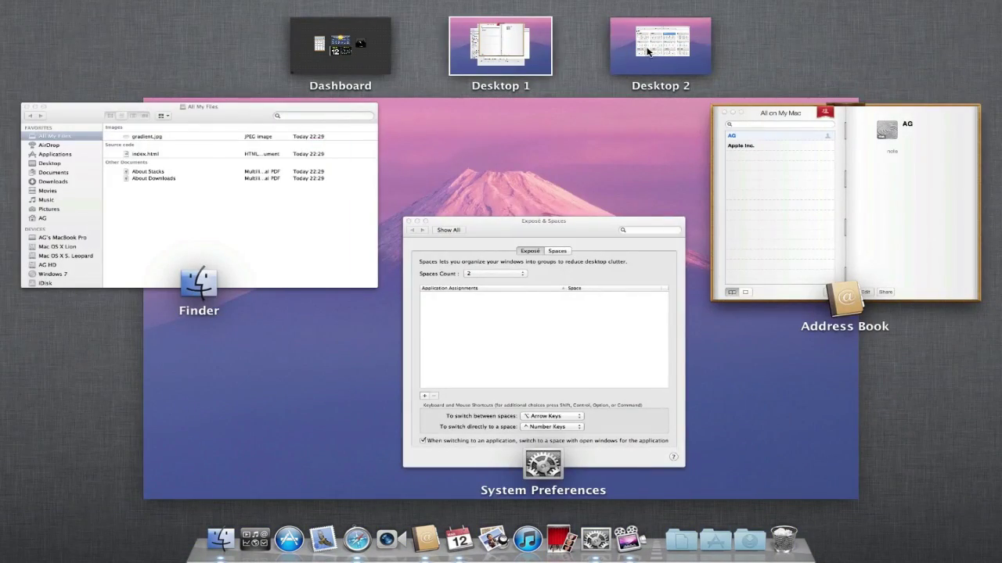
pyautogui.hotkey('ctrl', 'Right')
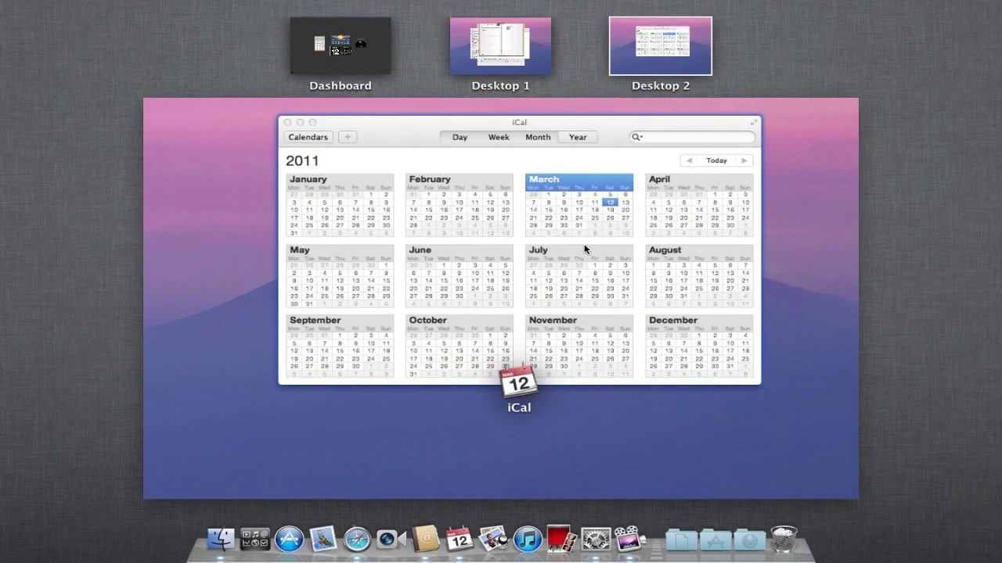
# - Bring iCal back to Desktop 1, move Address Book alone onto Desktop 2, and view each desktop
pyautogui.moveTo(585, 249); pyautogui.dragTo(511, 45)
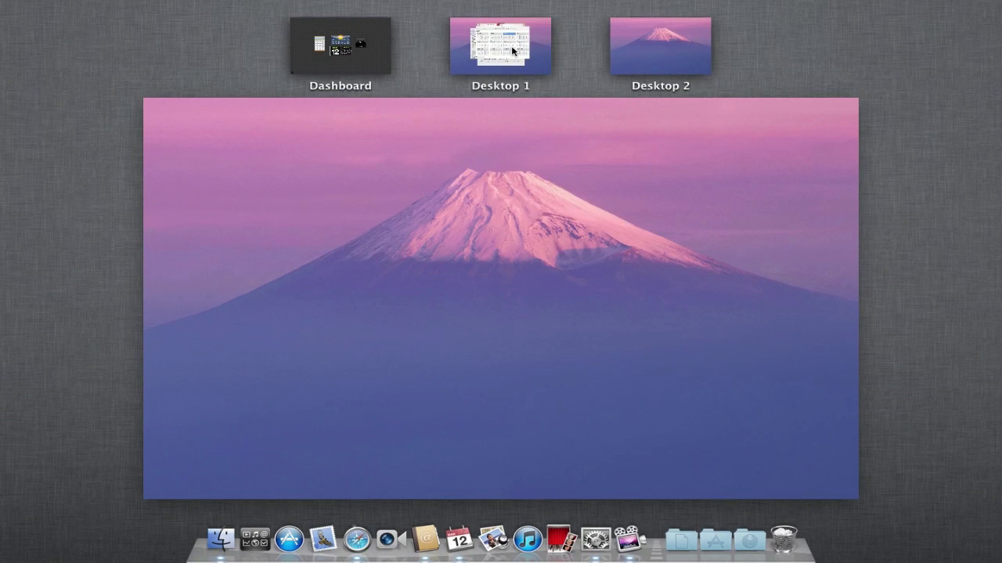
pyautogui.hotkey('ctrl', 'Left')
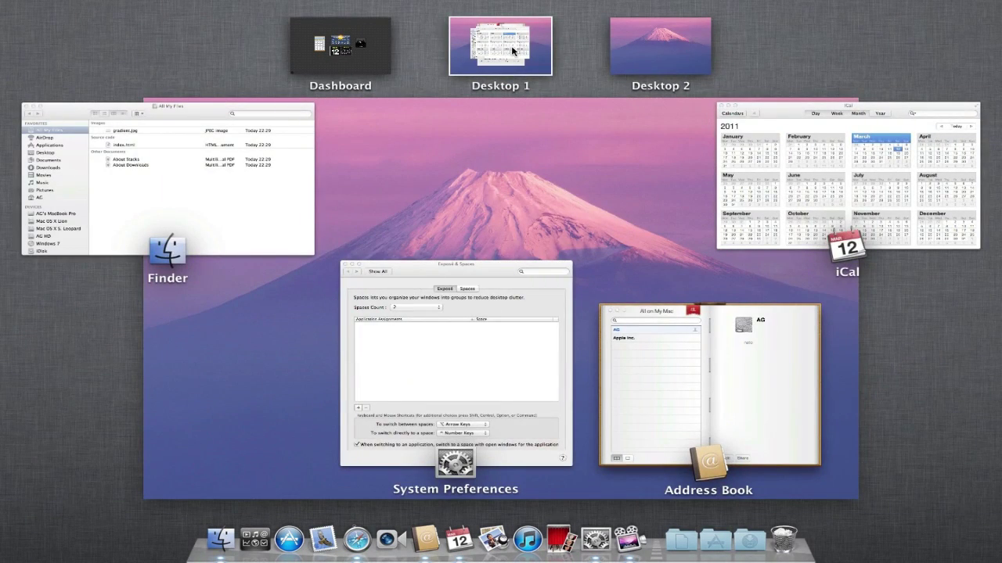
pyautogui.moveTo(711, 166); pyautogui.dragTo(319, 49)
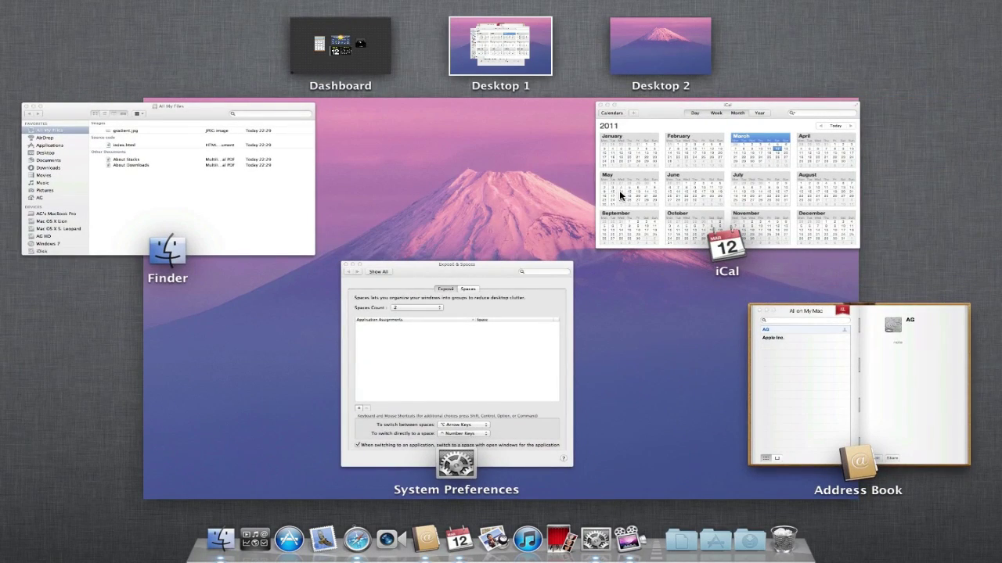
pyautogui.moveTo(805, 357); pyautogui.dragTo(639, 47)
pyautogui.click(640, 46)
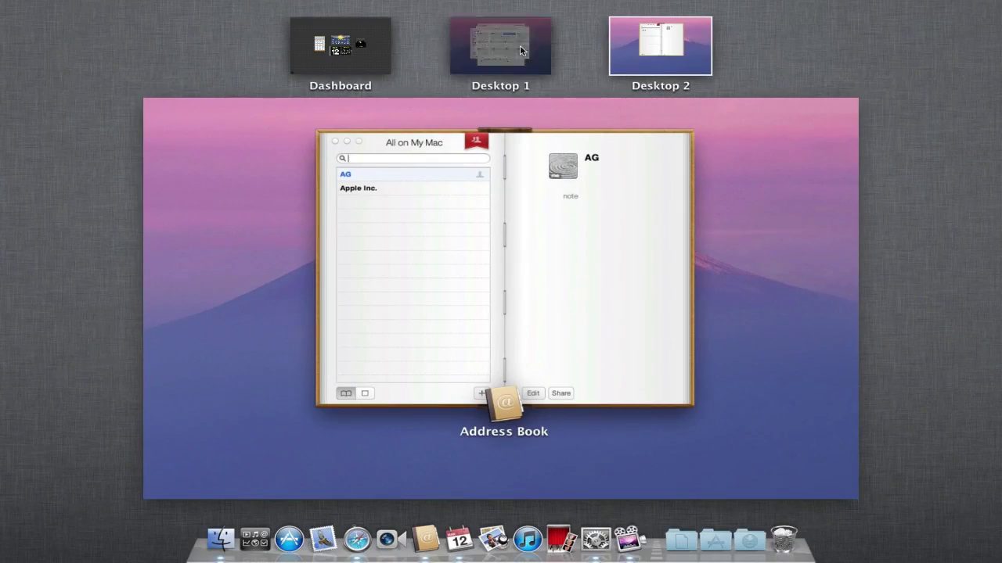
pyautogui.click(521, 49)
# - Close the iCal and All My Files windows, then open the Trackpad pane from Show All
pyautogui.click(518, 201)
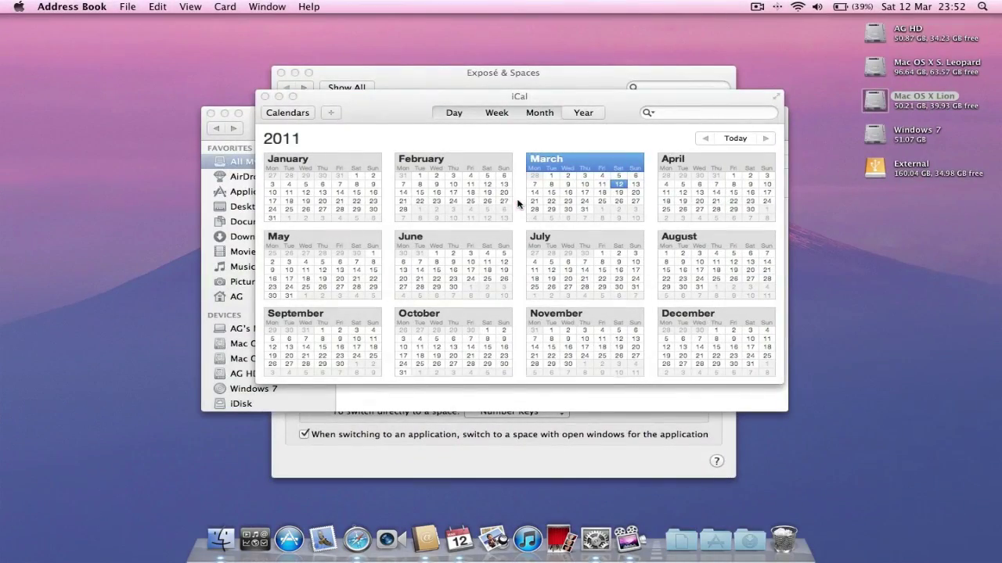
pyautogui.click(266, 98)
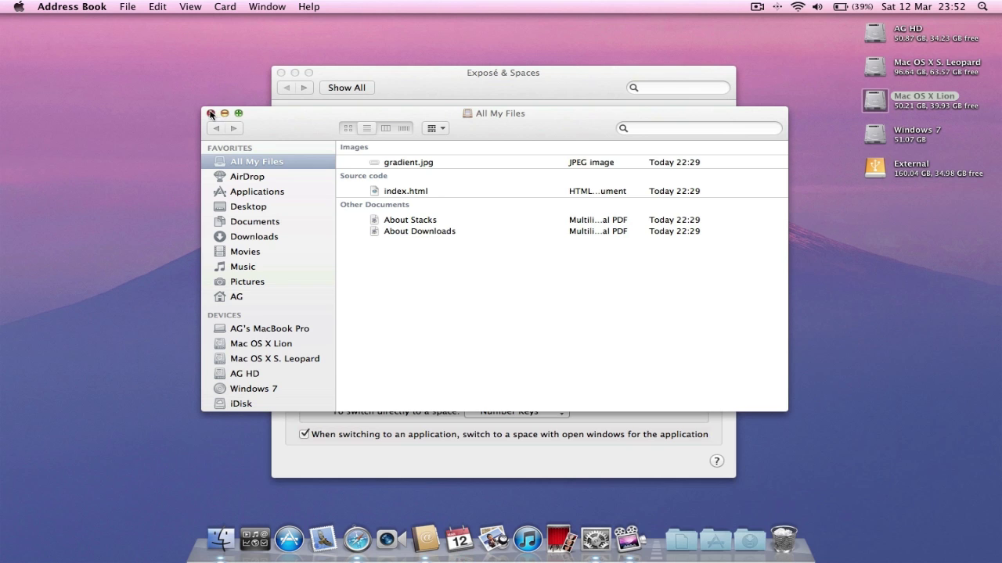
pyautogui.click(210, 114)
pyautogui.click(465, 79)
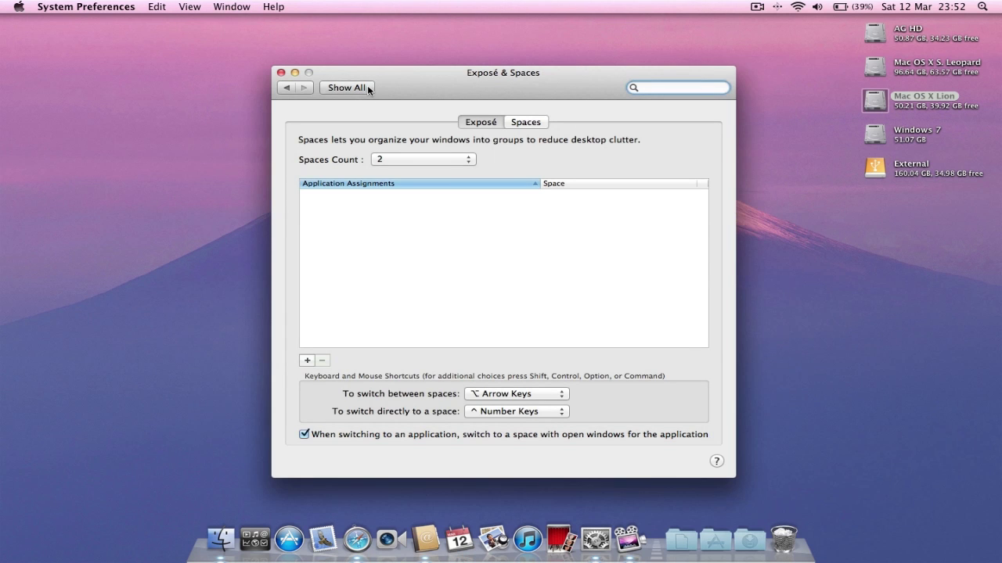
pyautogui.click(347, 87)
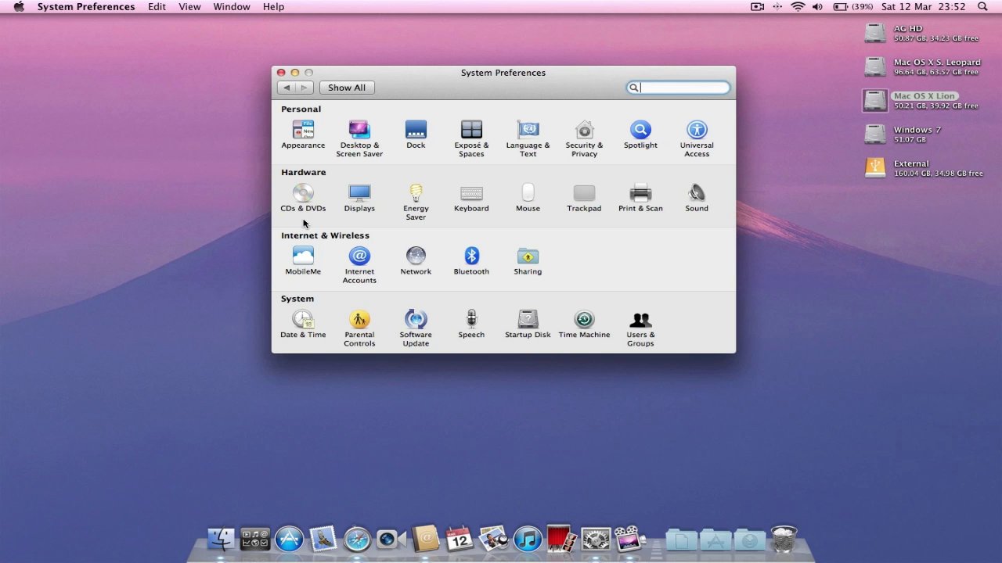
pyautogui.click(582, 197)
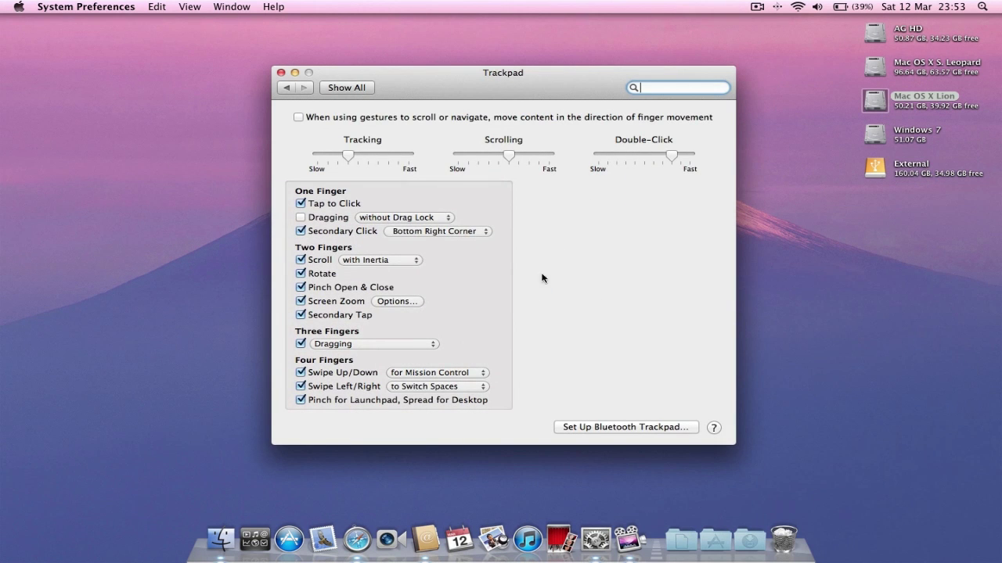
pyautogui.moveTo(483, 310)
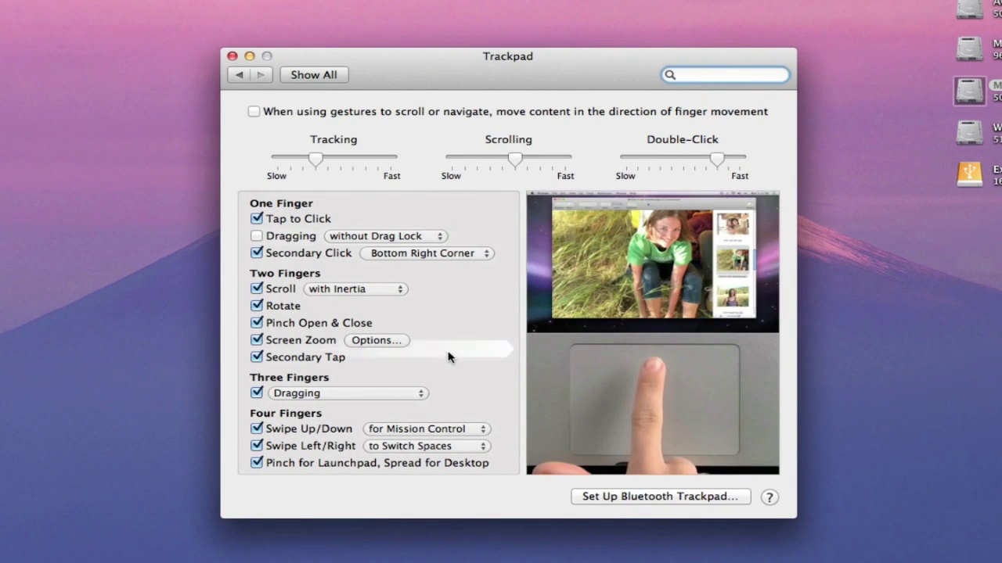
pyautogui.click(468, 428)
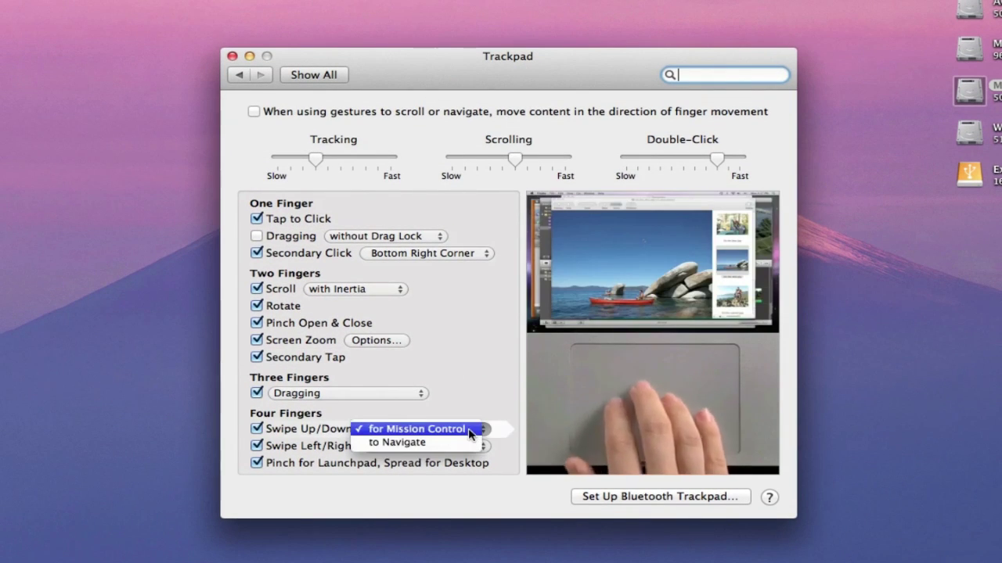
pyautogui.click(468, 428)
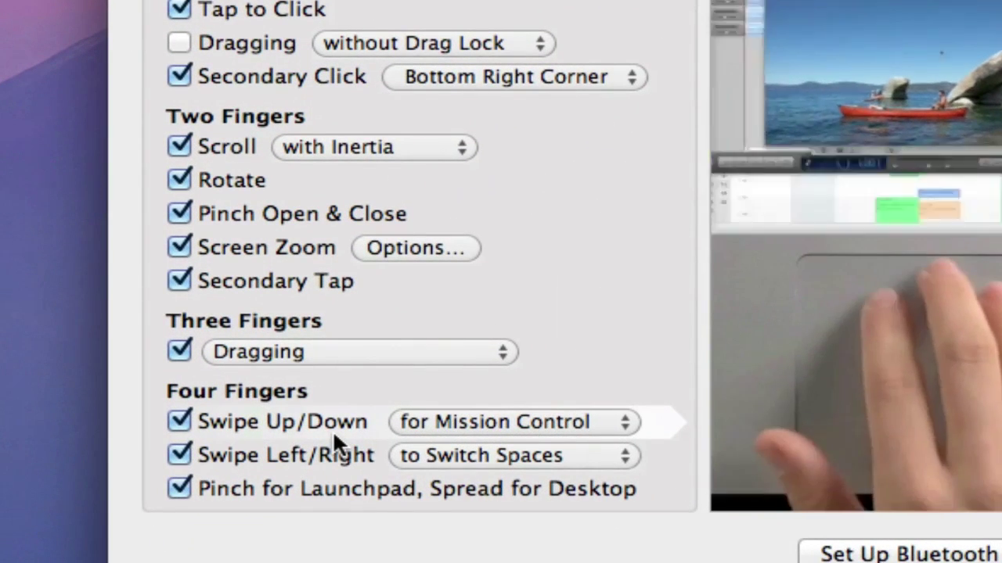
pyautogui.click(582, 415)
pyautogui.click(584, 421)
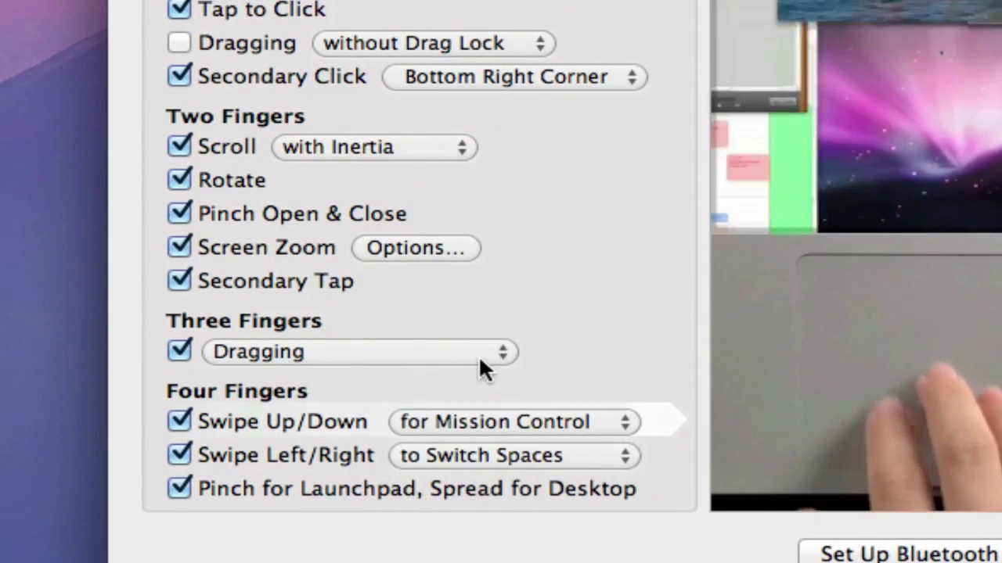
pyautogui.click(478, 355)
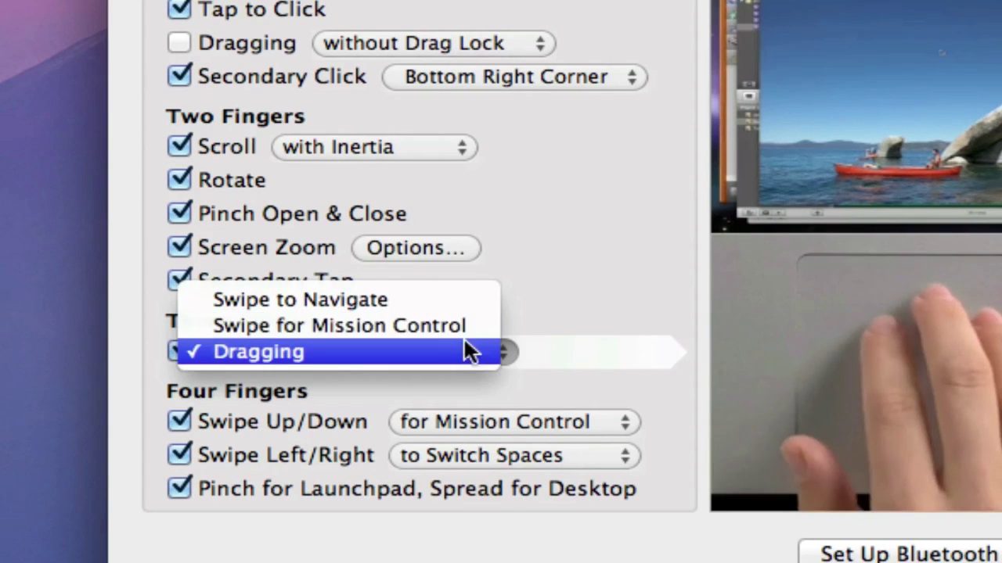
pyautogui.click(462, 350)
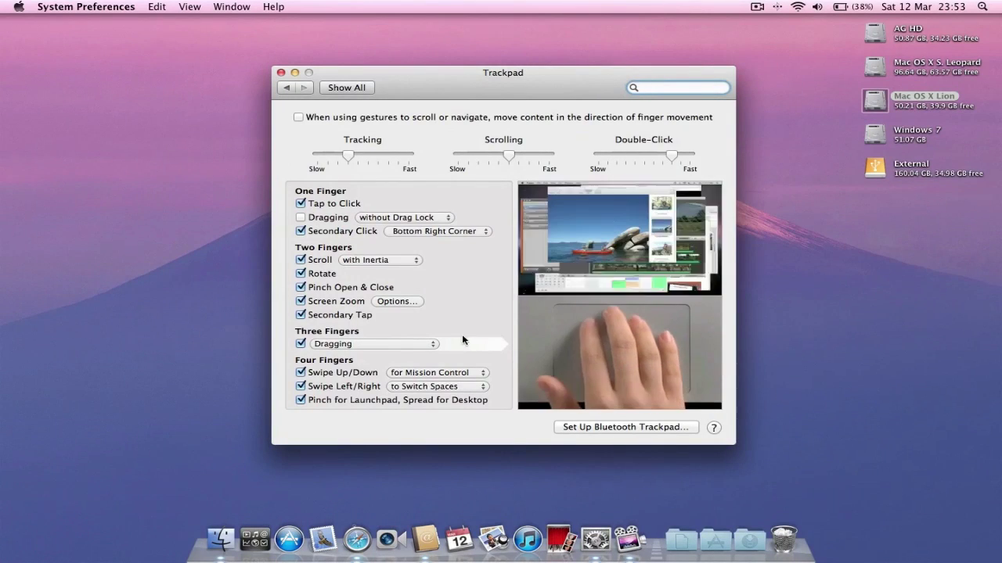
pyautogui.click(342, 88)
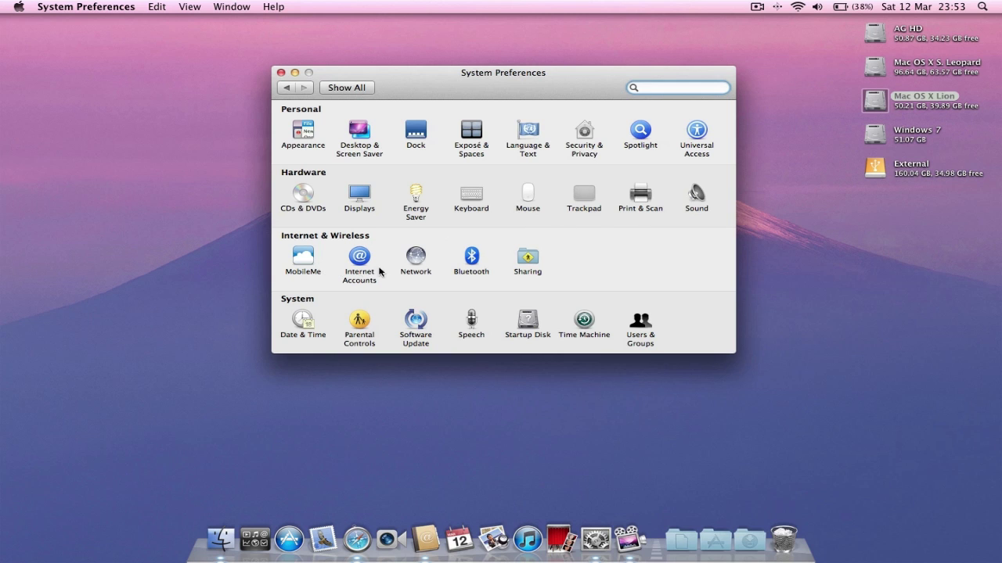
# - Visit Software Update and Users & Groups, returning to Show All each time, then close System Preferences
pyautogui.click(417, 330)
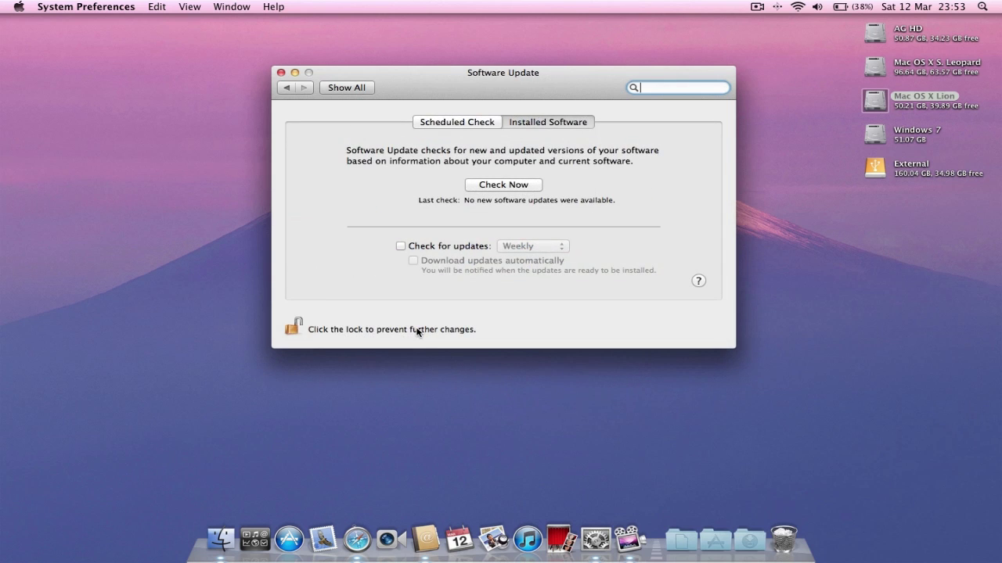
pyautogui.click(351, 88)
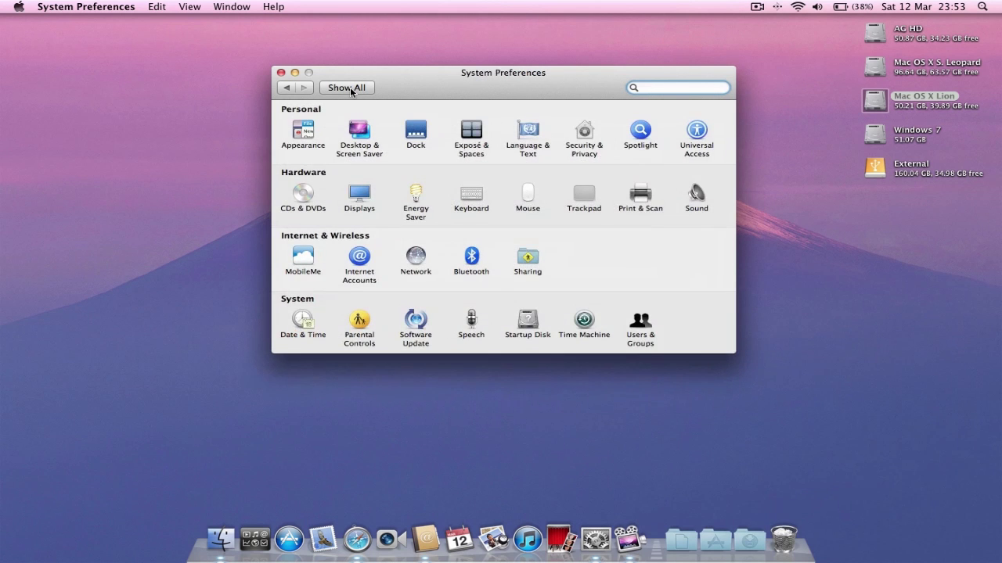
pyautogui.click(644, 329)
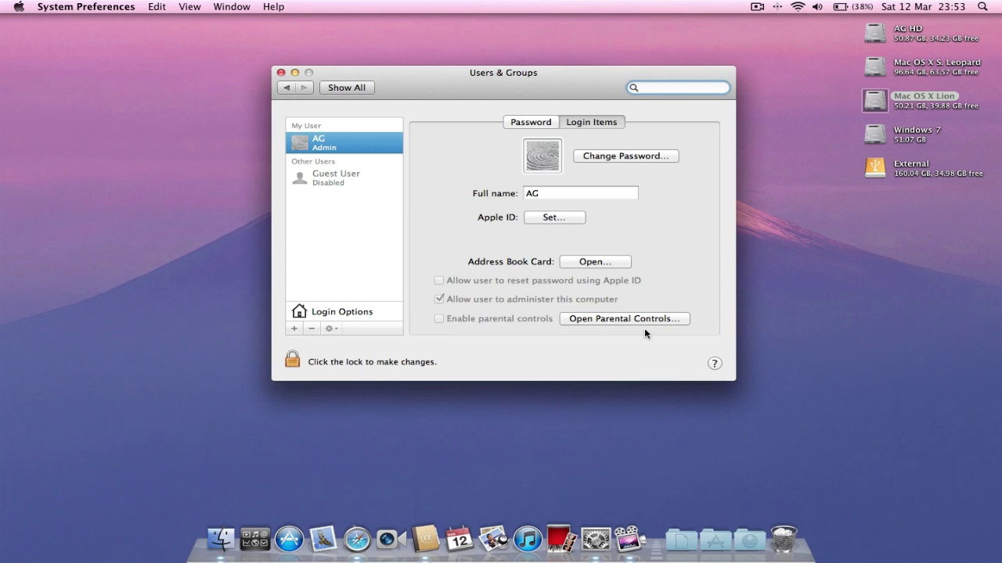
pyautogui.click(345, 89)
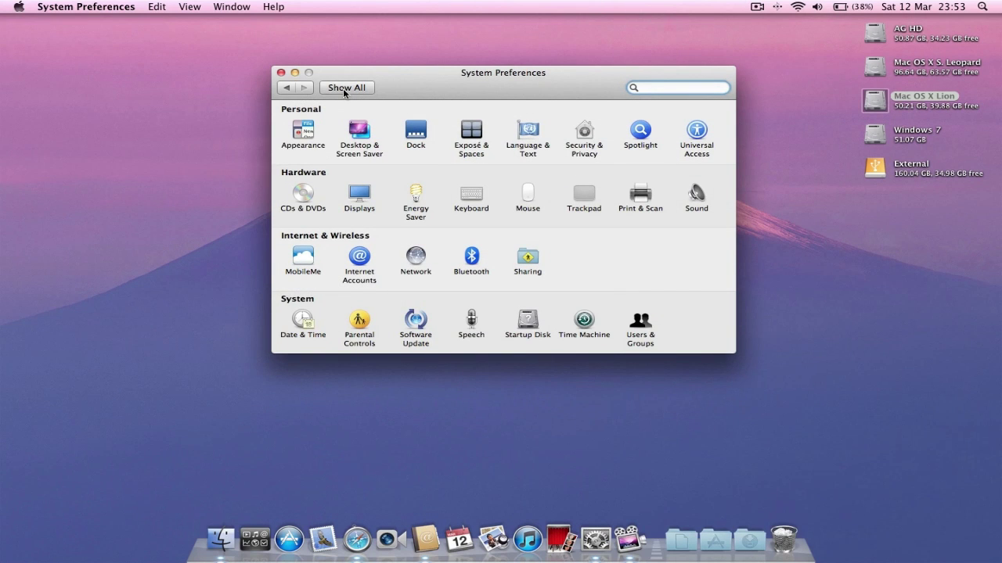
pyautogui.click(281, 73)
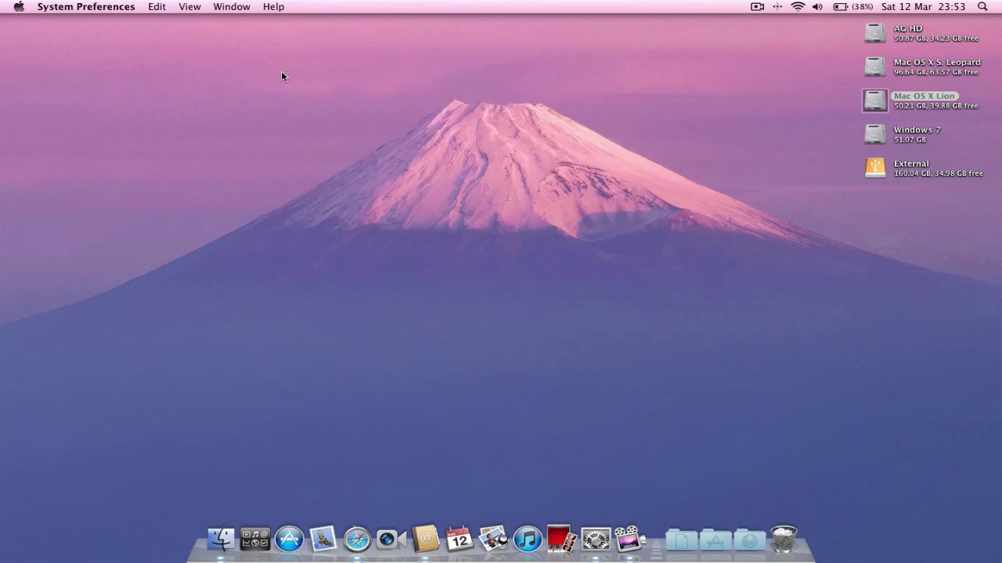
pyautogui.click(753, 538)
pyautogui.click(782, 536)
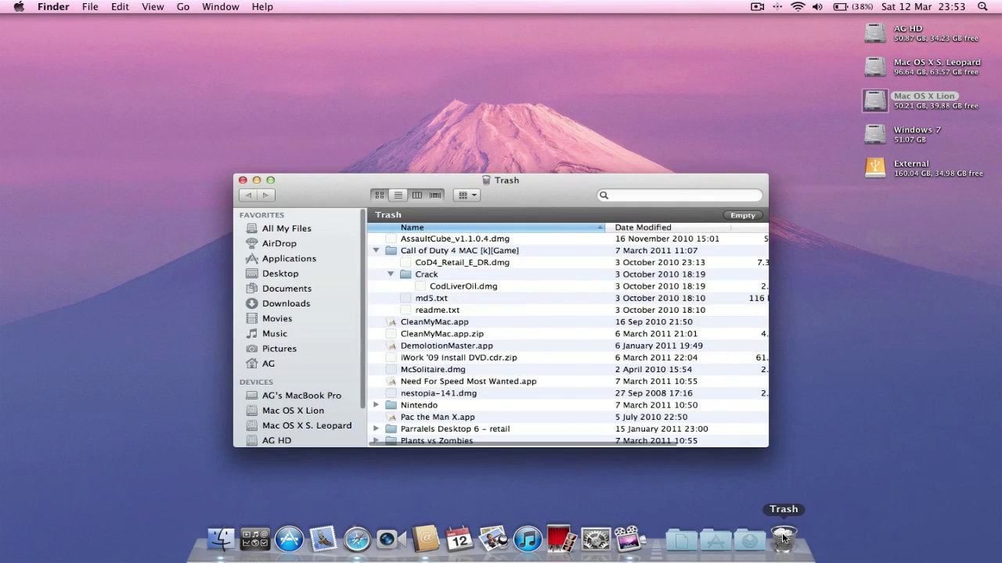
pyautogui.click(270, 180)
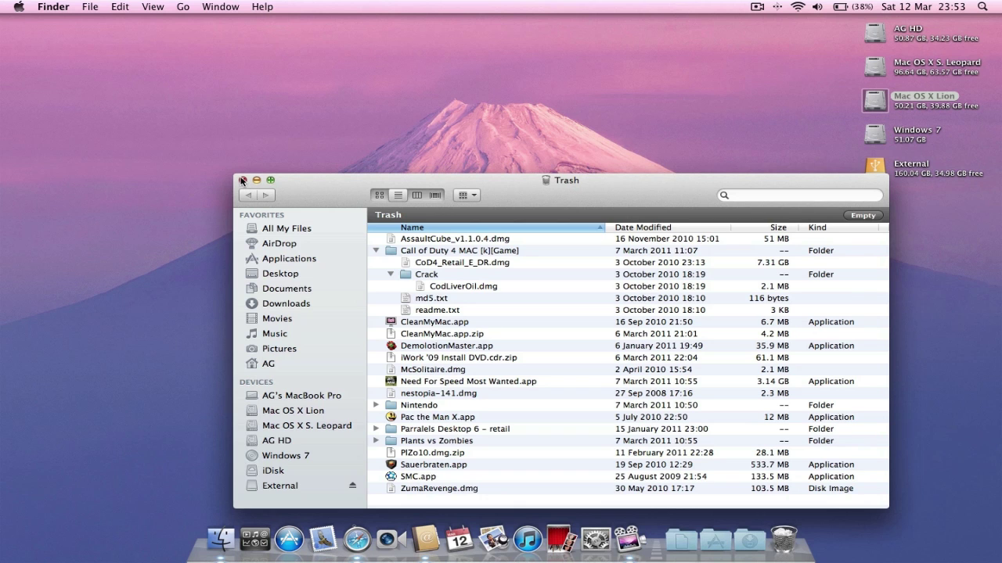
pyautogui.click(242, 180)
pyautogui.click(637, 297)
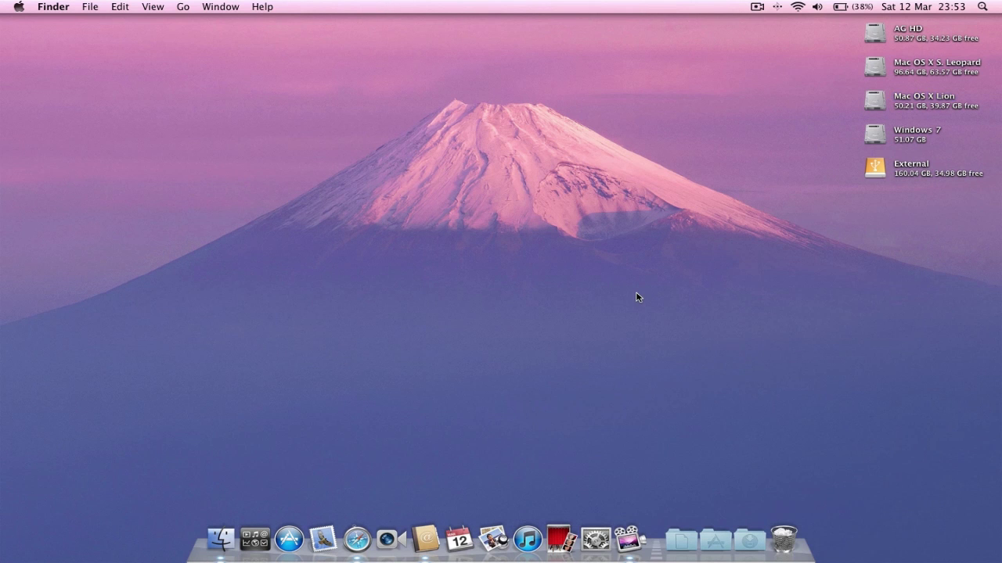
pyautogui.click(784, 539)
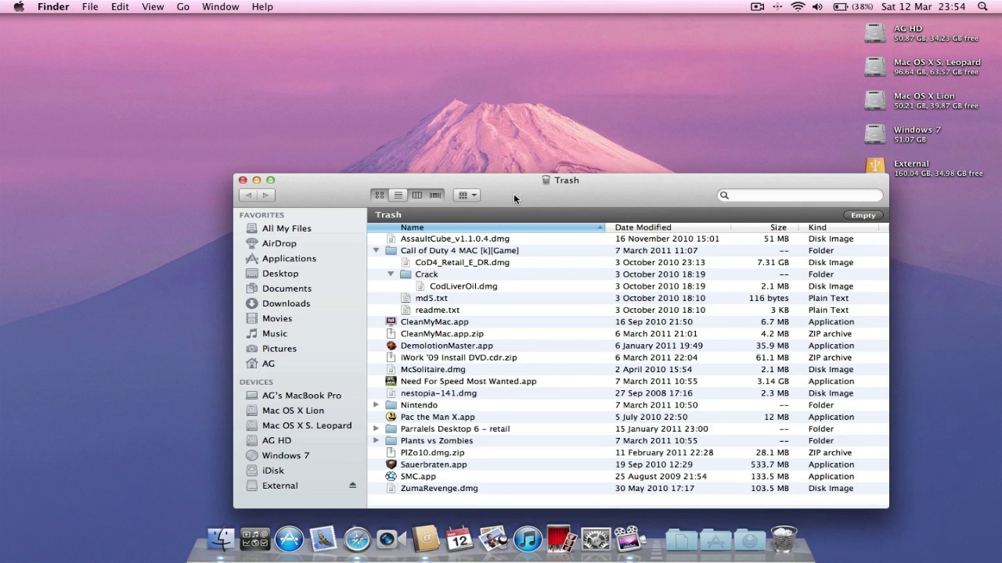
pyautogui.moveTo(514, 194); pyautogui.dragTo(483, 99)
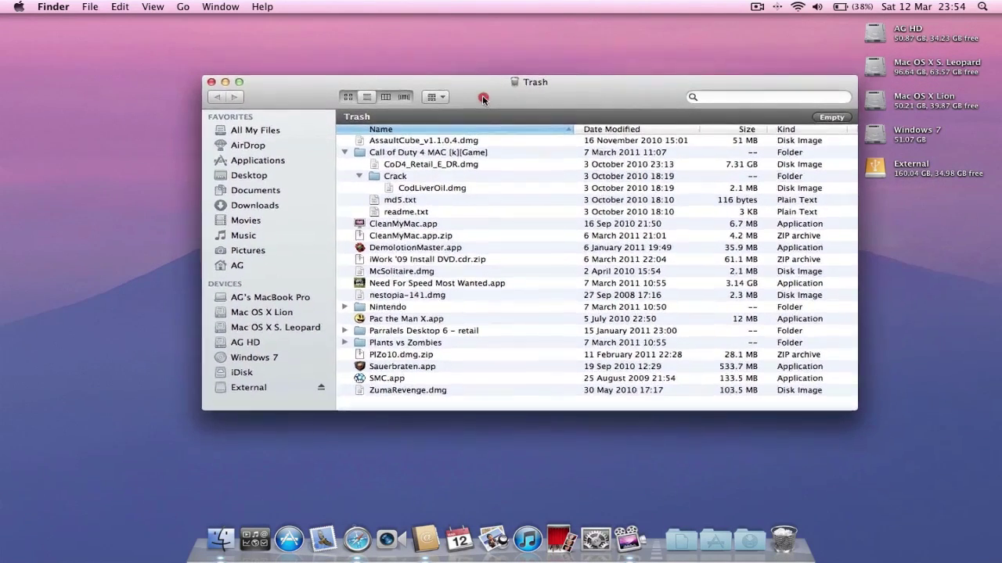
pyautogui.click(210, 83)
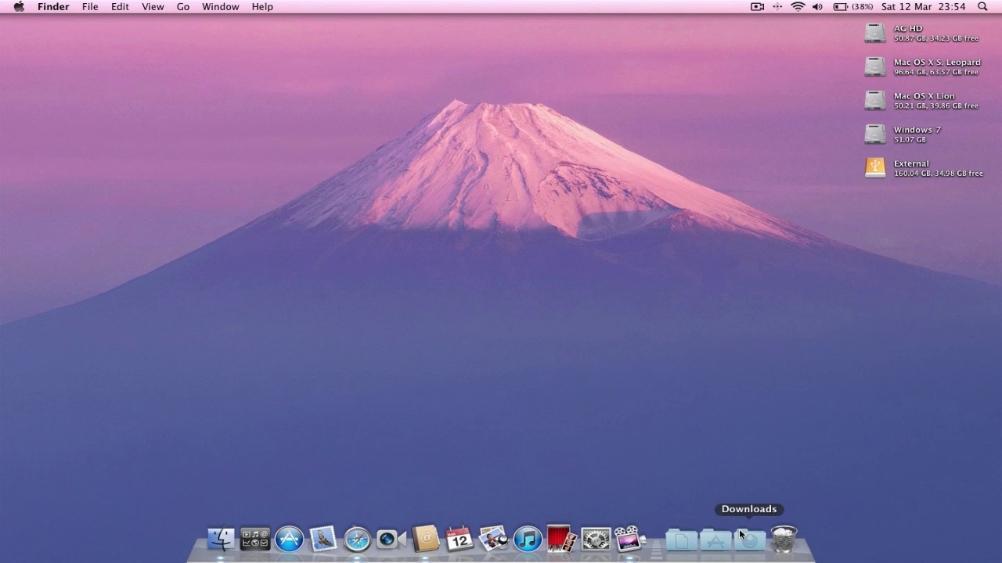
# - Create a new desktop folder, move it to the Trash, and glance at the Applications stack
pyautogui.rightClick(433, 245)
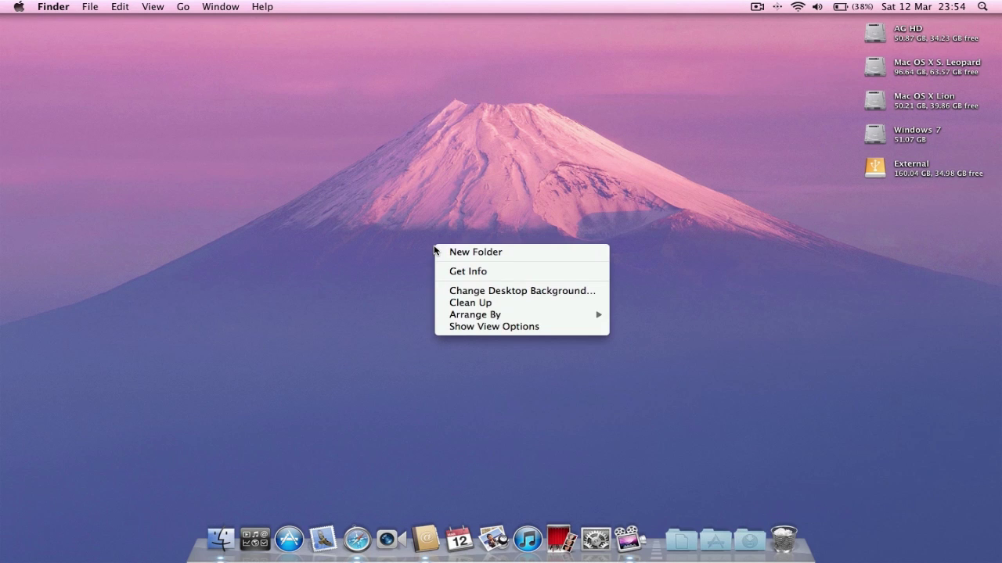
pyautogui.click(454, 252)
pyautogui.click(467, 253)
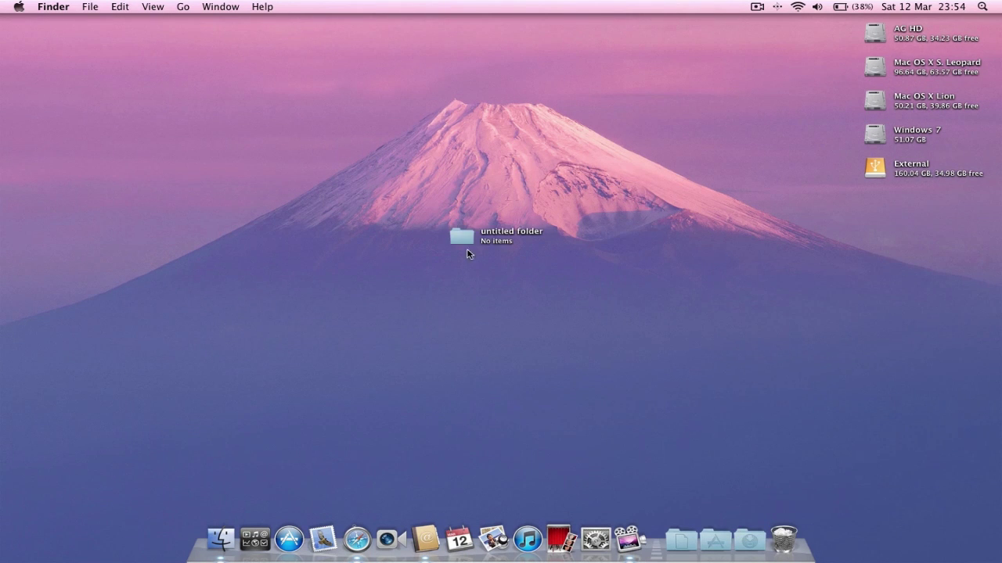
pyautogui.click(463, 239)
pyautogui.rightClick(463, 239)
pyautogui.click(487, 261)
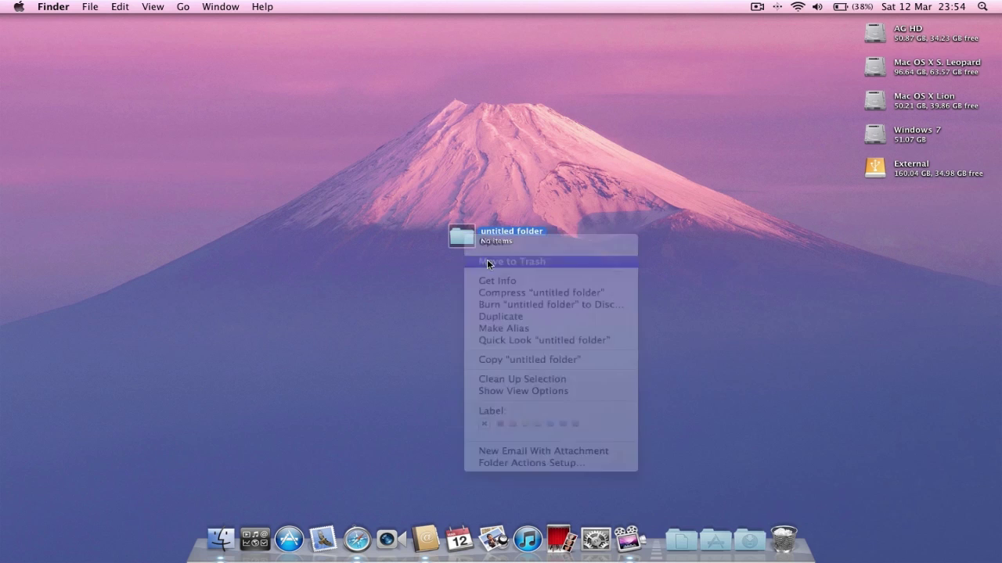
pyautogui.click(712, 538)
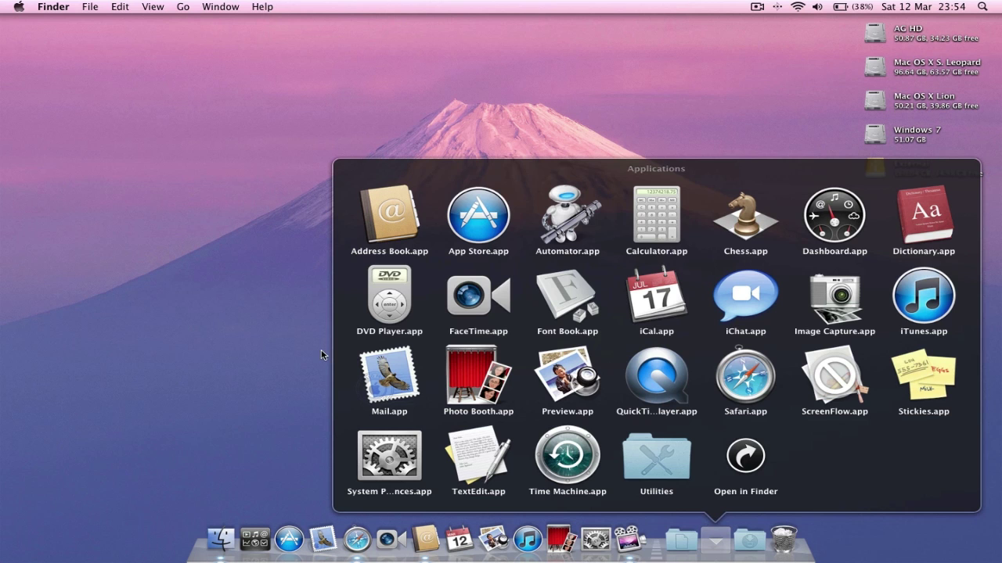
pyautogui.click(239, 287)
# - Create 'untitled folder' on the desktop, then many more numbered untitled folders in quick succession
pyautogui.rightClick(365, 222)
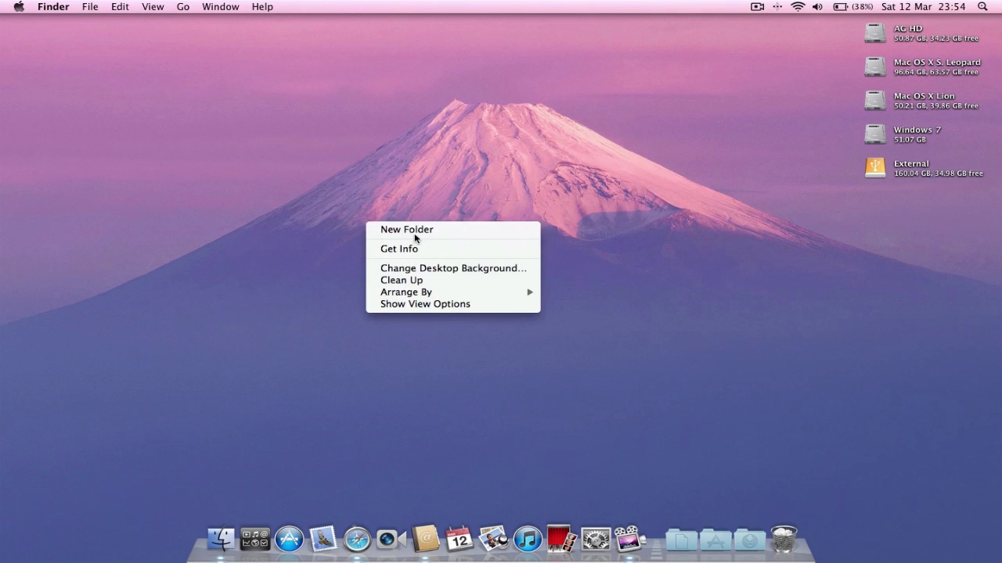
pyautogui.click(446, 229)
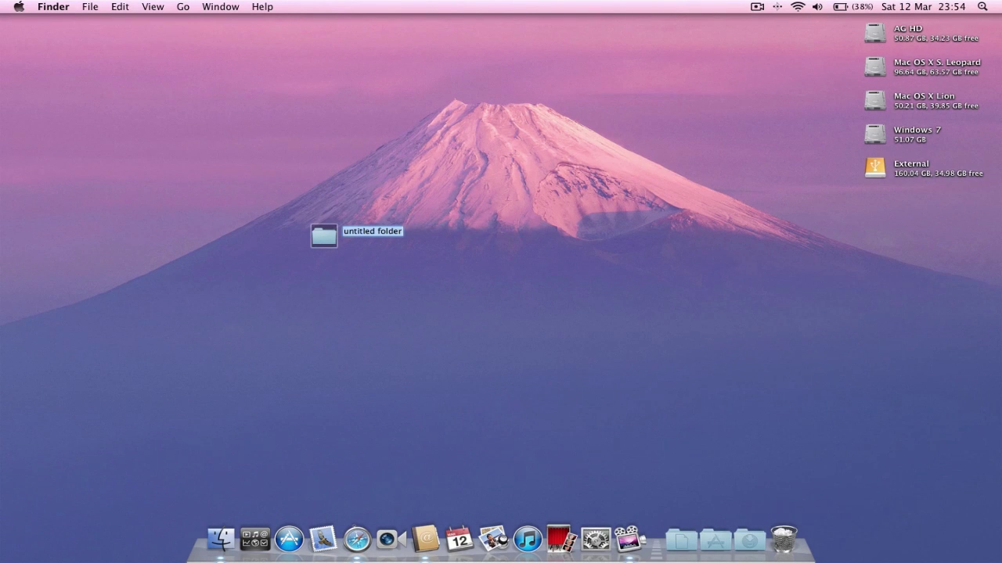
pyautogui.press('Return')
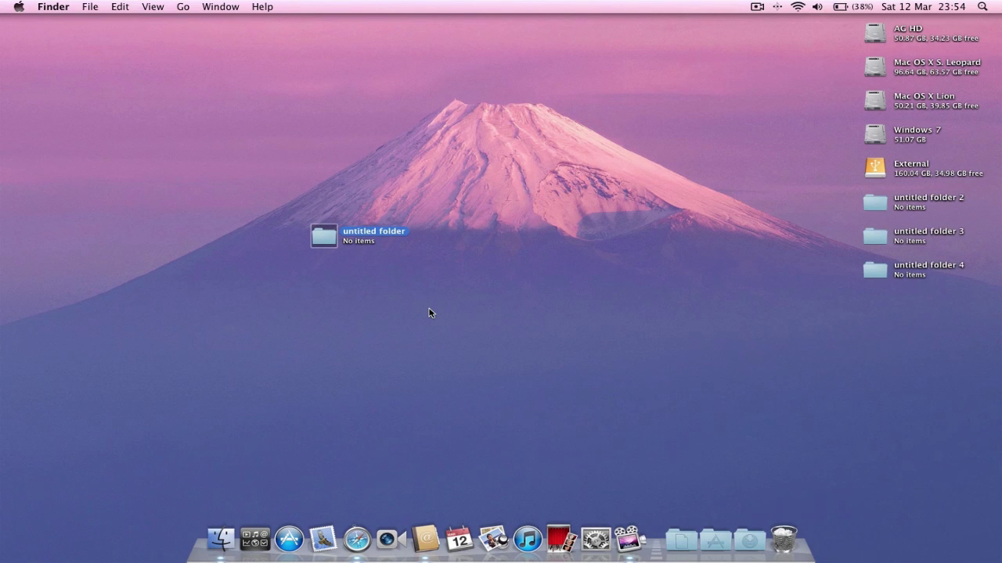
pyautogui.press('super+z')
pyautogui.press('super+z')
pyautogui.press('super+z')
pyautogui.press('super+z')
pyautogui.press('super+z')
pyautogui.press('super+z')
pyautogui.press('super+z')
pyautogui.press('super+z')
pyautogui.press('super+z')
pyautogui.press('super+z')
pyautogui.press('super+z')
pyautogui.press('super+z')
pyautogui.press('super+z')
pyautogui.press('super+z')
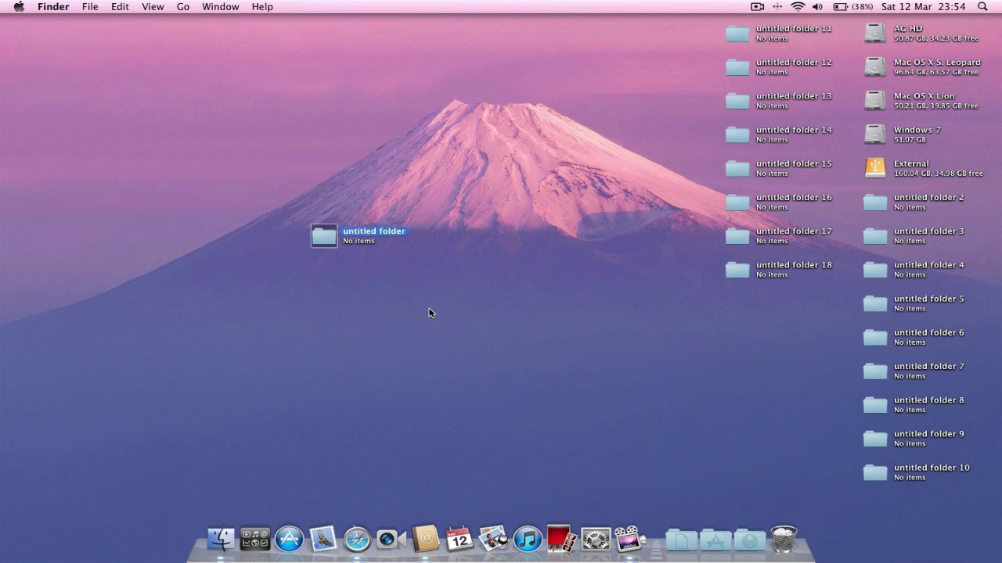
# - Move untitled folders 11–20, then 2–10, into Applications and close the Finder window
pyautogui.click(221, 540)
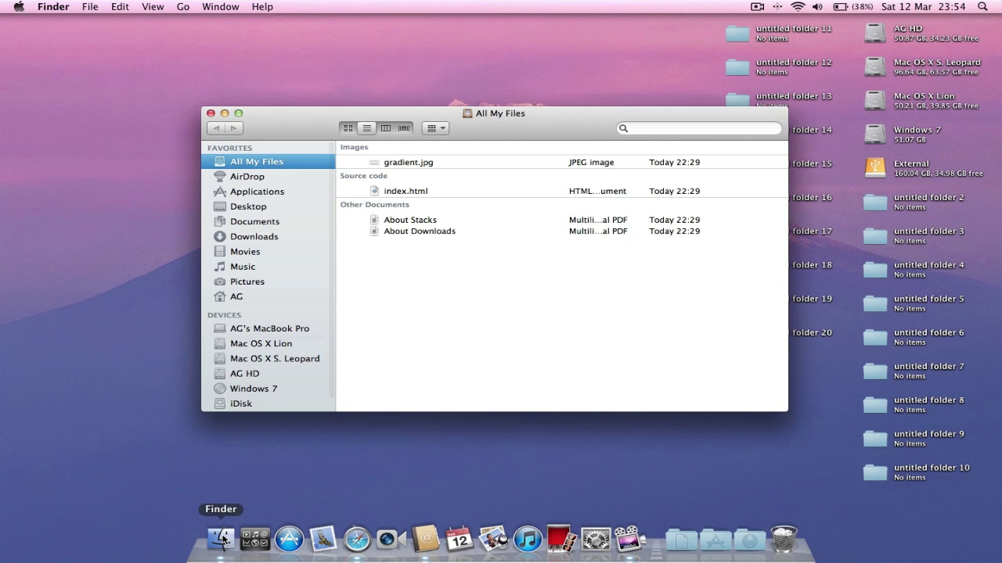
pyautogui.moveTo(538, 115); pyautogui.dragTo(371, 88)
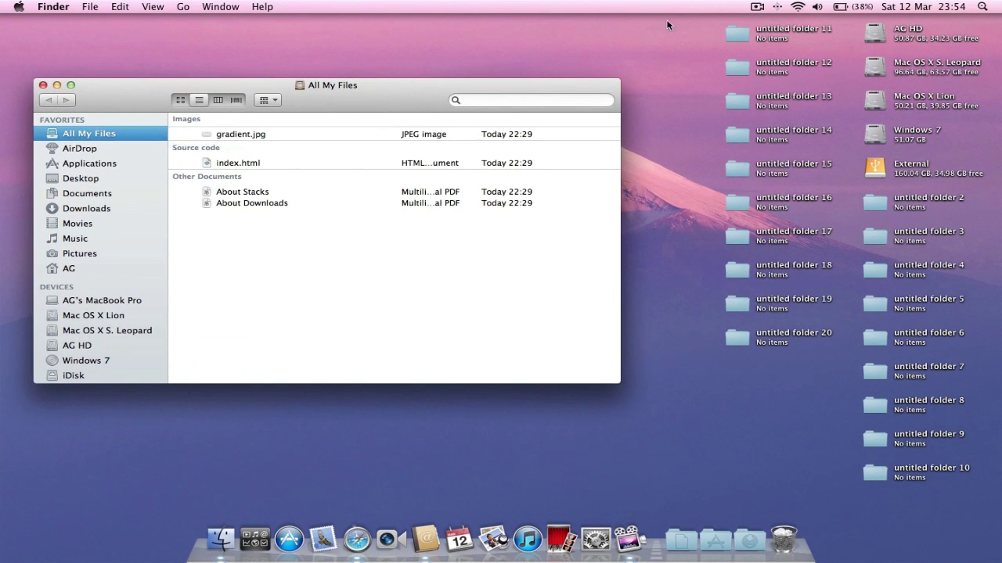
pyautogui.moveTo(706, 23); pyautogui.dragTo(817, 385)
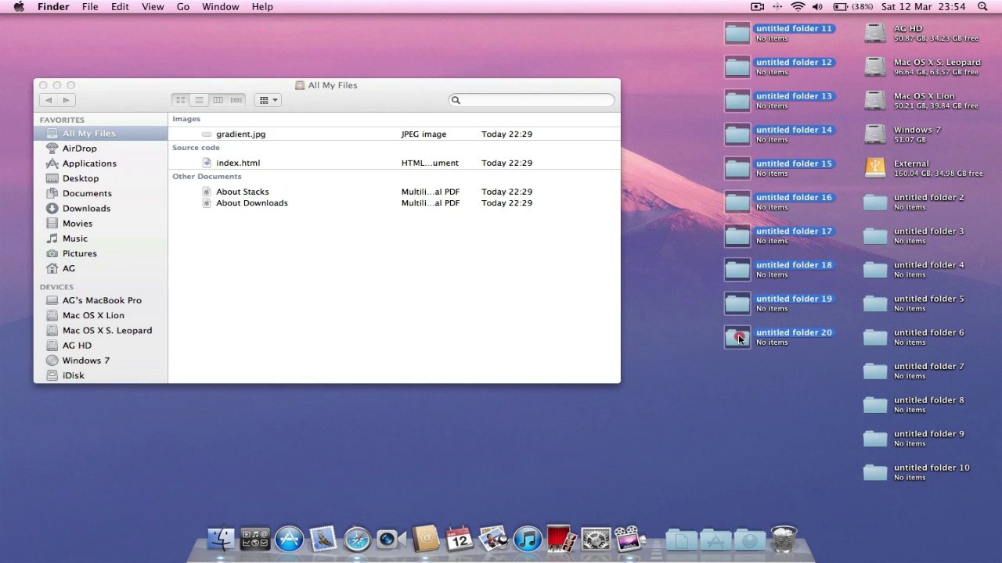
pyautogui.moveTo(738, 334); pyautogui.dragTo(97, 164)
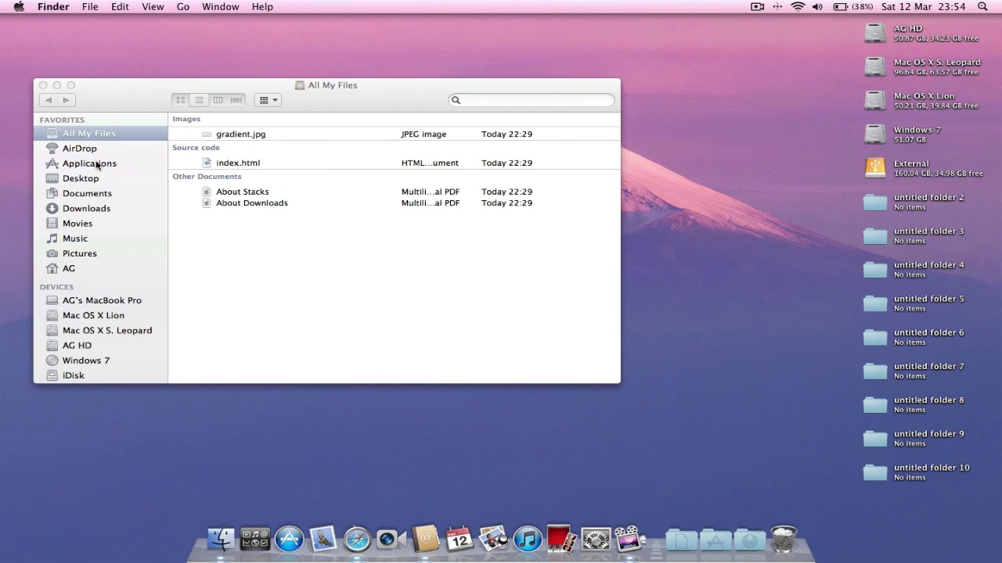
pyautogui.moveTo(867, 209); pyautogui.dragTo(950, 497)
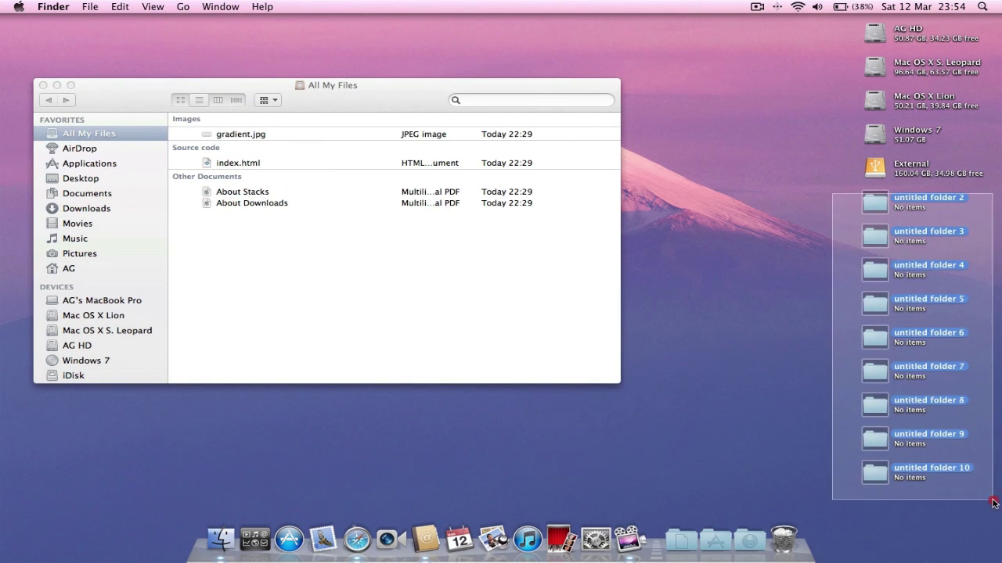
pyautogui.moveTo(874, 474); pyautogui.dragTo(111, 163)
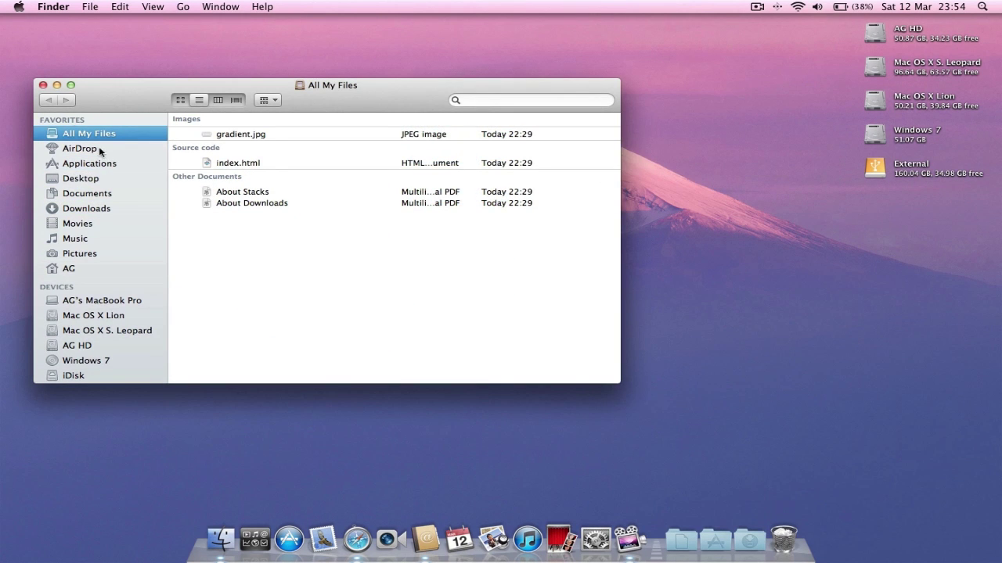
pyautogui.click(43, 85)
# - Move the last untitled folder to the Trash and scroll through the Applications stack
pyautogui.click(317, 234)
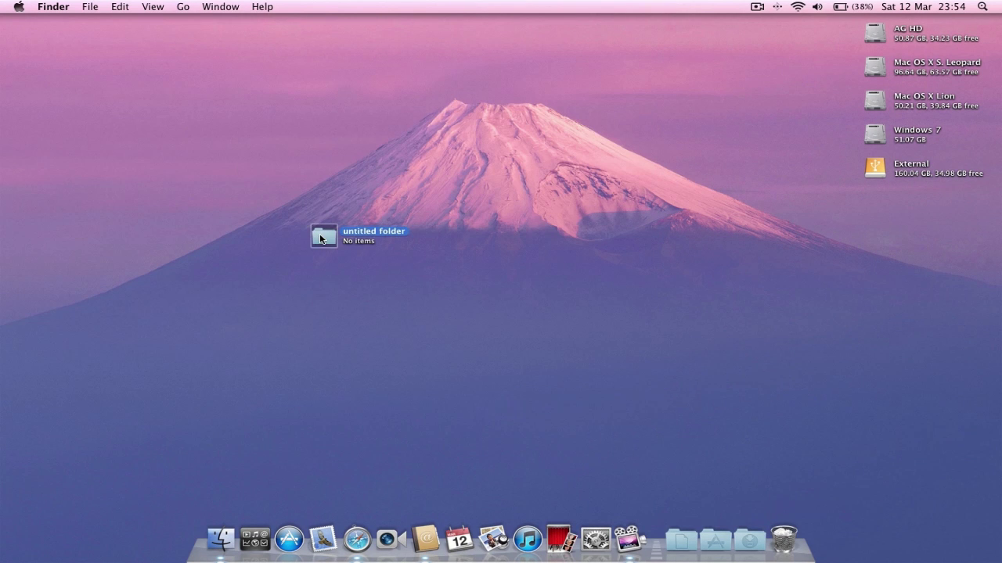
pyautogui.rightClick(317, 233)
pyautogui.click(345, 266)
pyautogui.click(714, 540)
pyautogui.scroll(-5, 779, 297)
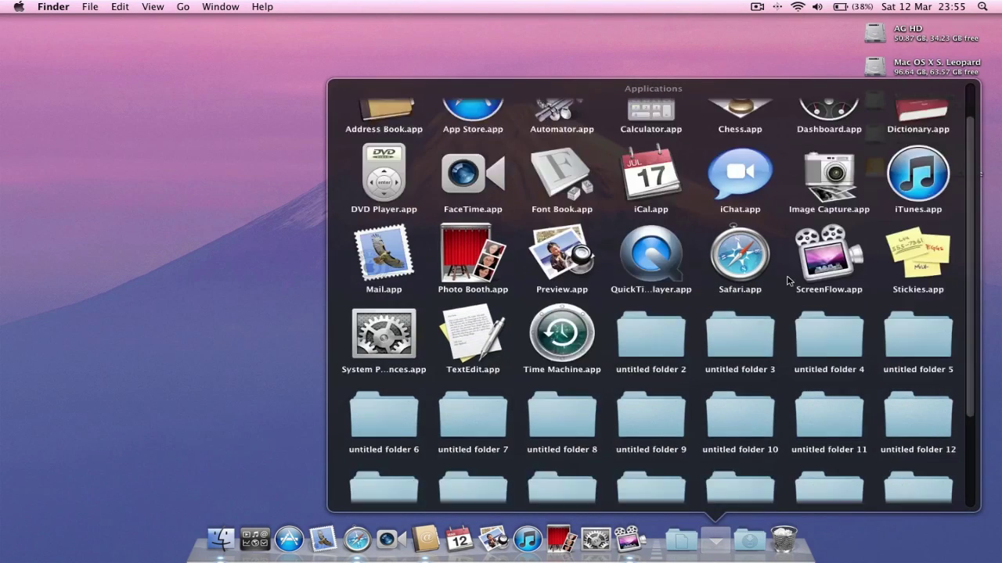
pyautogui.scroll(5, 767, 352)
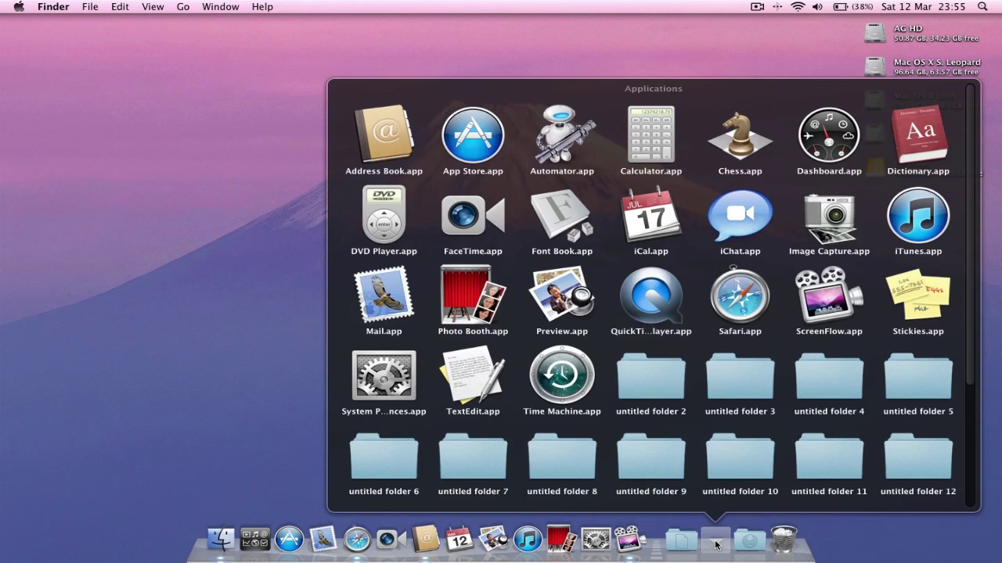
pyautogui.click(714, 541)
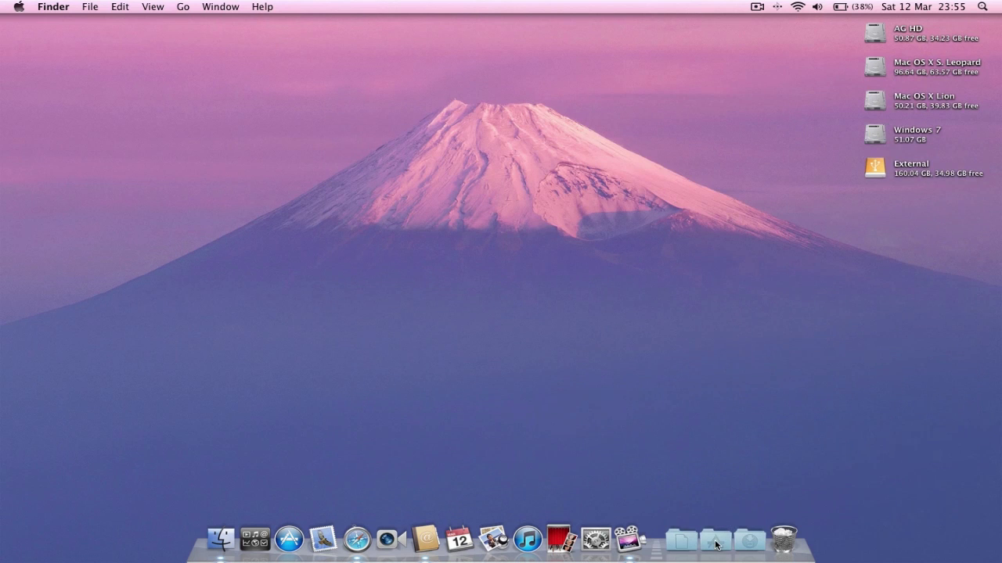
# - Browse Launchpad and its Utilities group, and the Applications stack in between
pyautogui.click(255, 539)
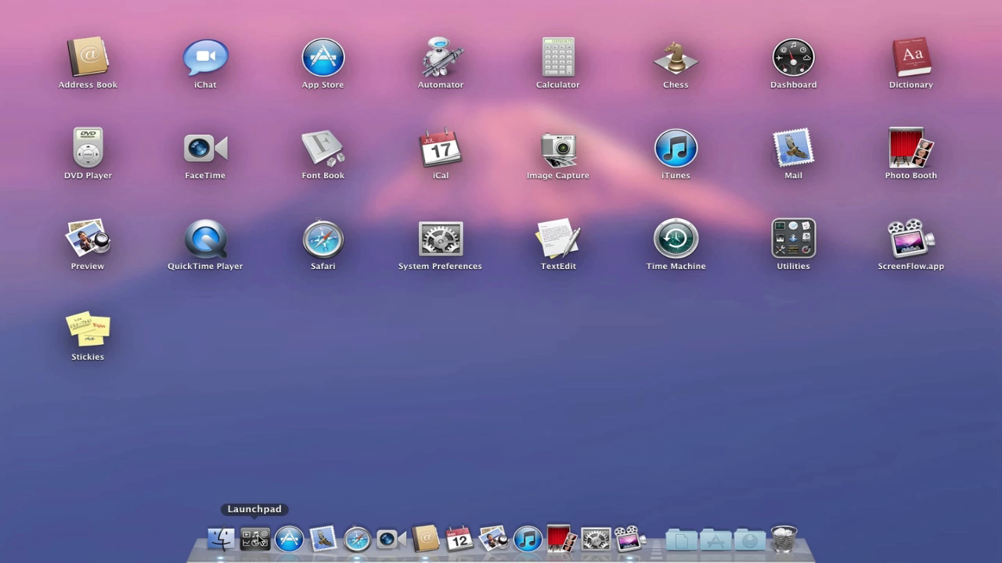
pyautogui.click(258, 539)
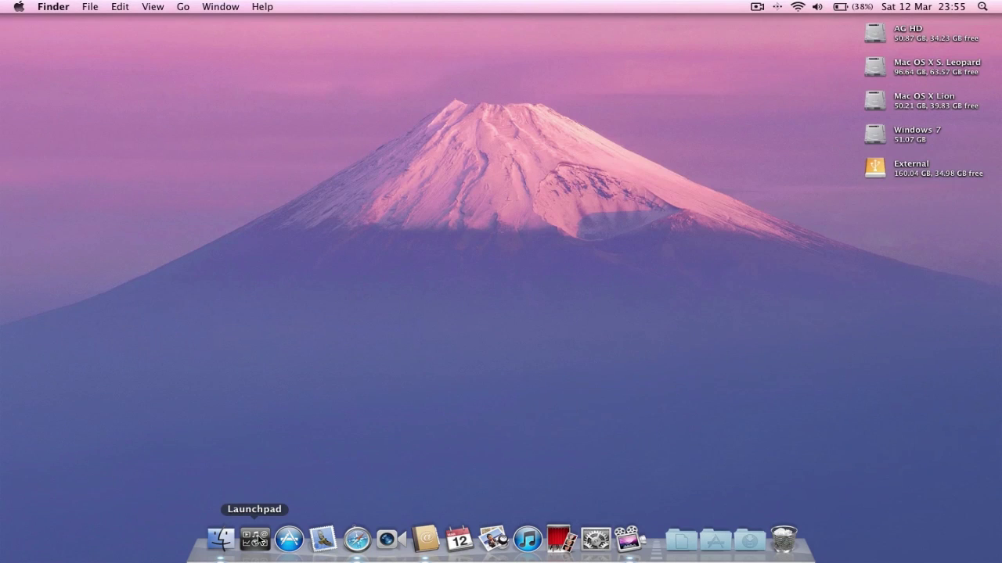
pyautogui.click(714, 540)
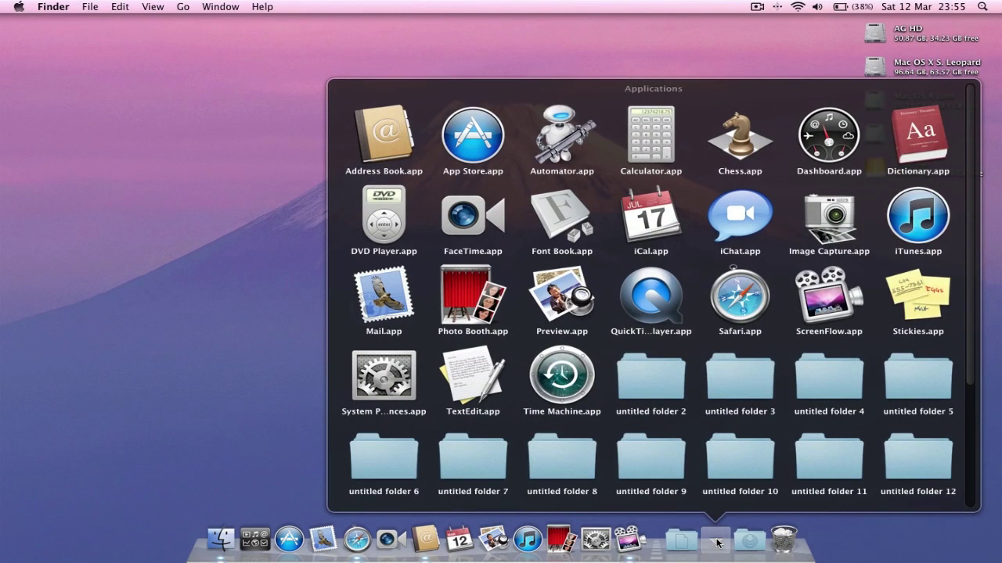
pyautogui.click(717, 541)
pyautogui.click(256, 539)
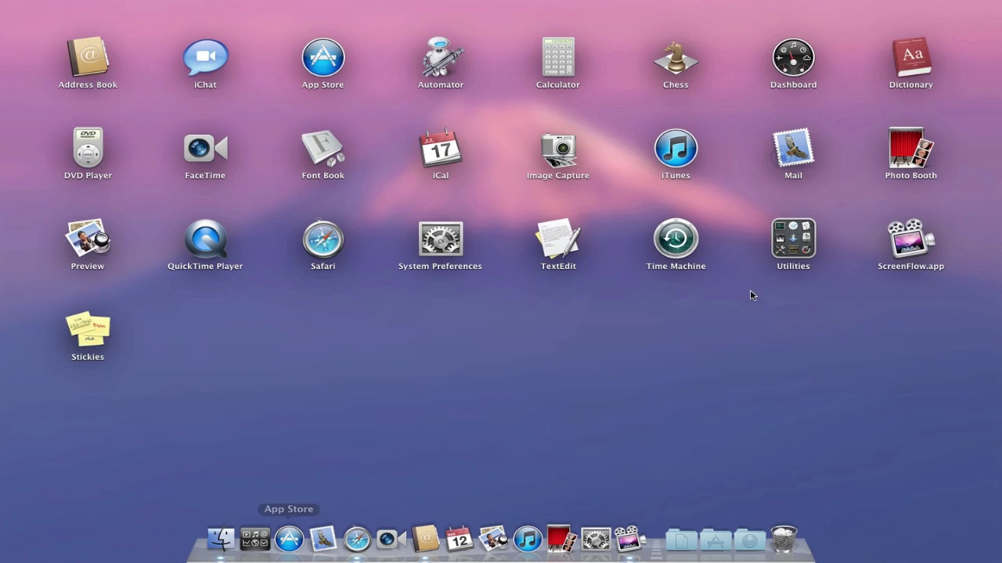
pyautogui.click(788, 265)
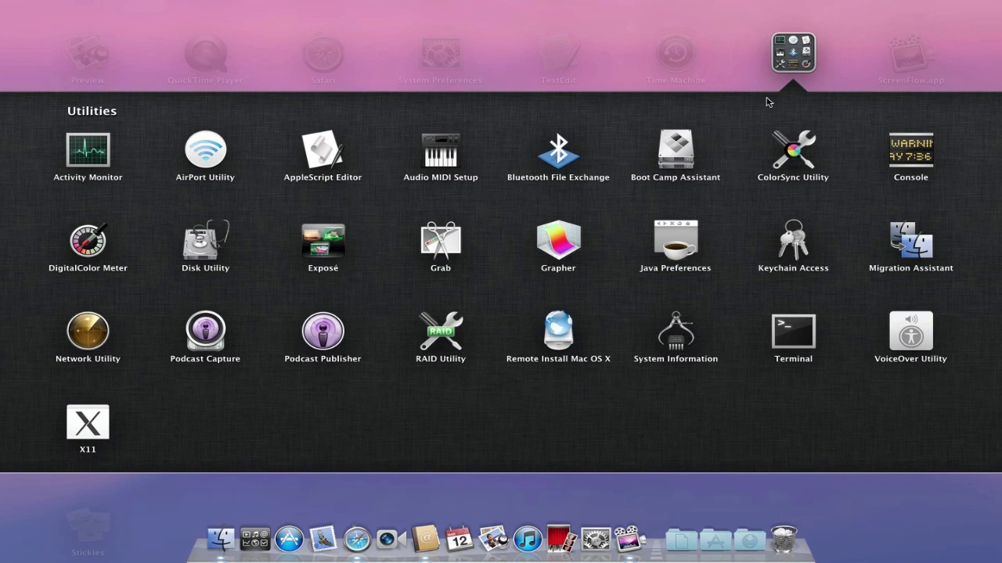
pyautogui.click(788, 65)
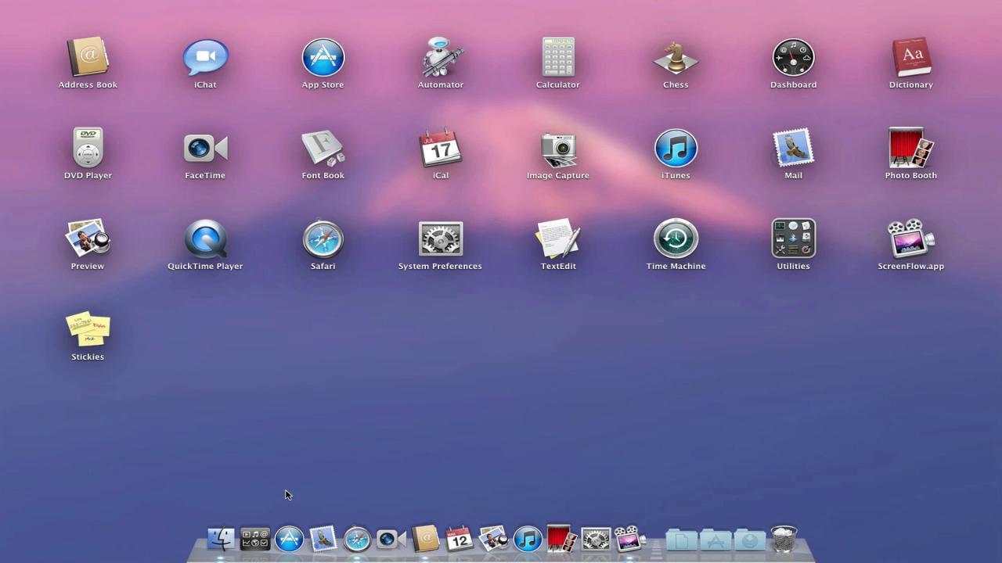
pyautogui.click(256, 542)
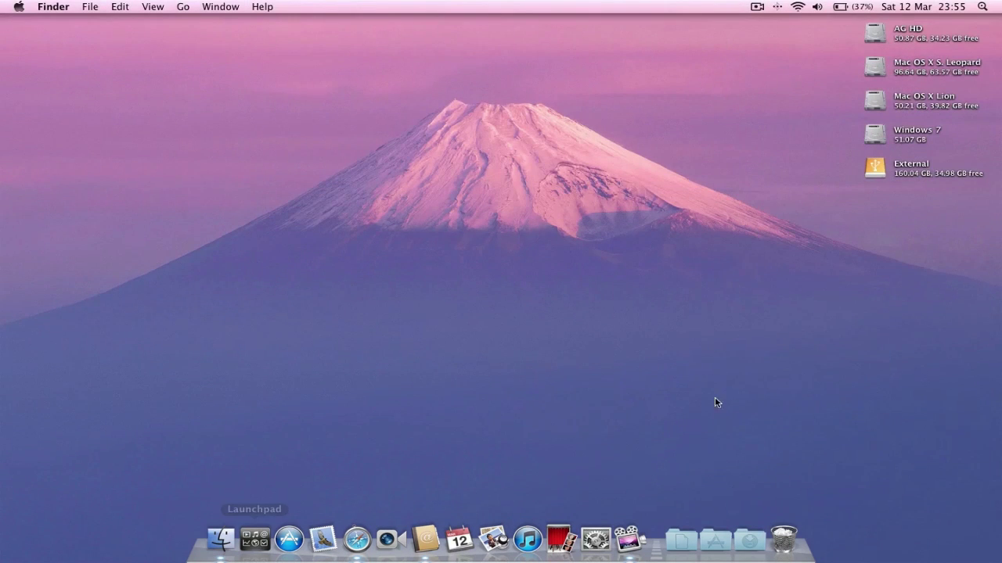
# - Launch TextEdit from the Applications stack in the Dock
pyautogui.rightClick(513, 245)
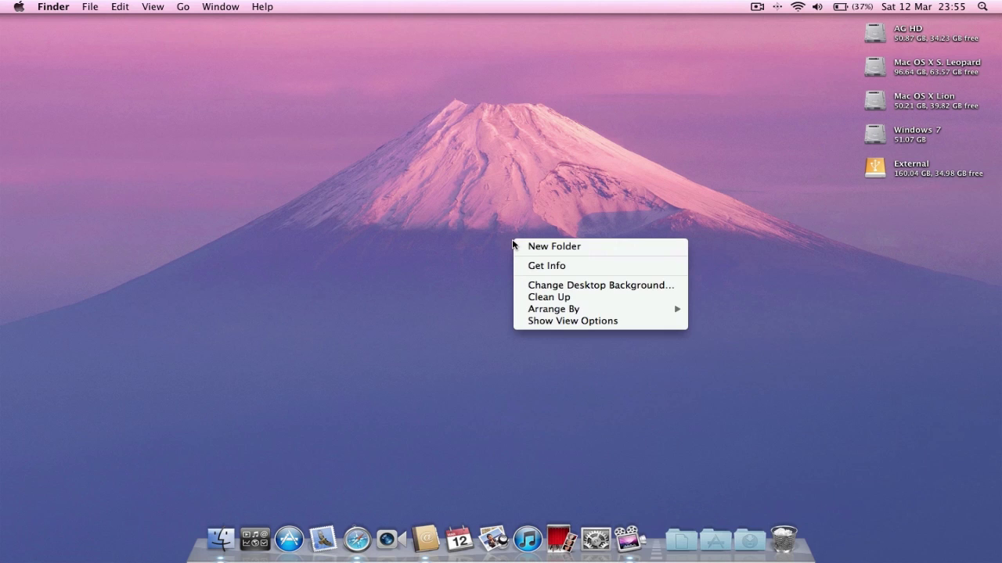
pyautogui.click(395, 265)
pyautogui.click(716, 540)
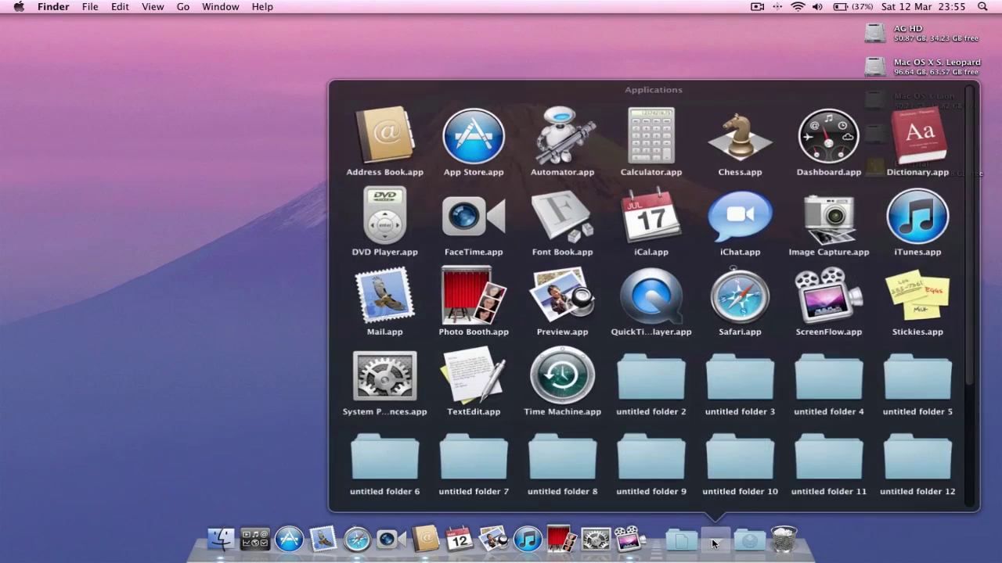
pyautogui.click(473, 379)
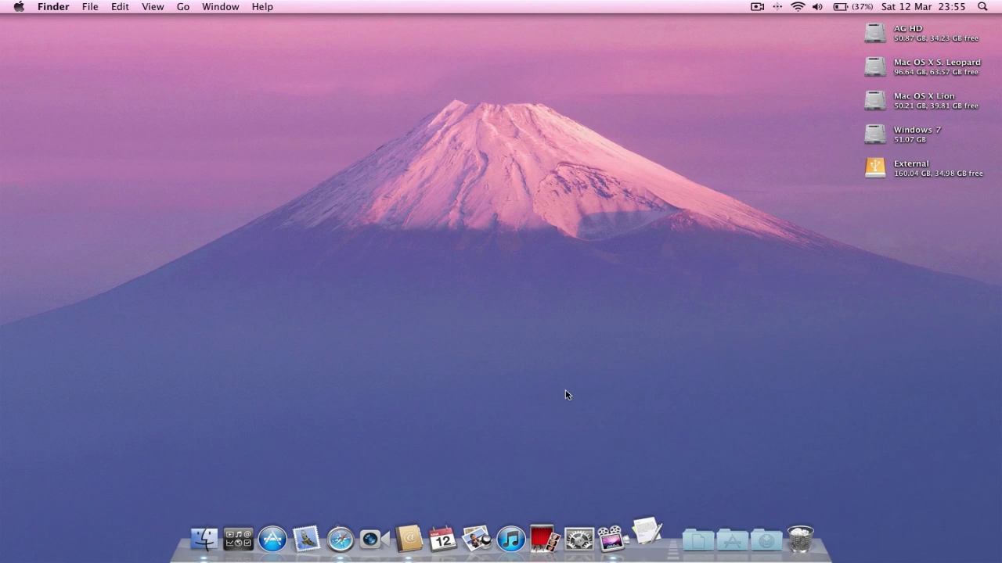
# - Type 'asdfasd', save it to the Desktop as Untitled.rtf, and center the file on the desktop
pyautogui.write('asdfasd')
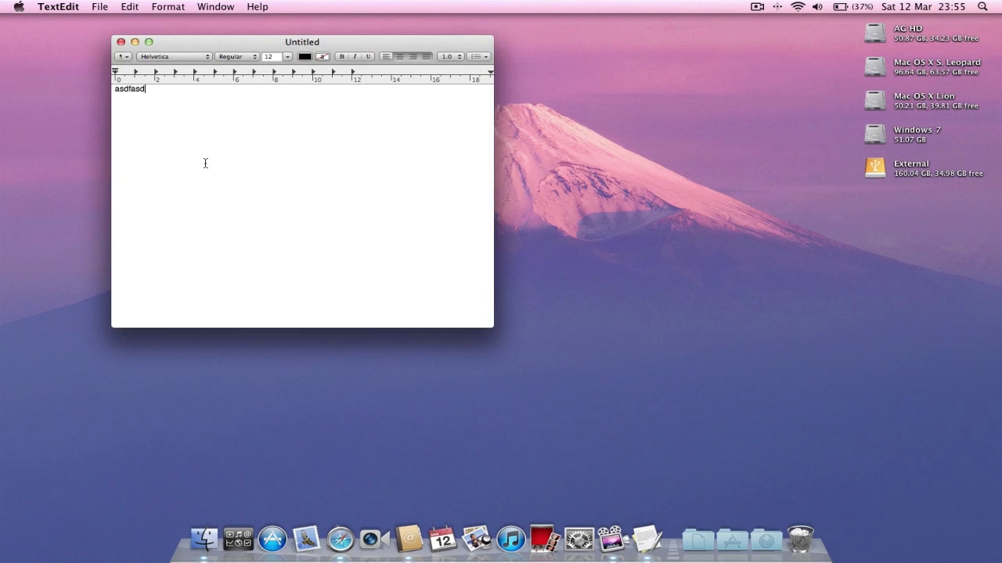
pyautogui.click(120, 42)
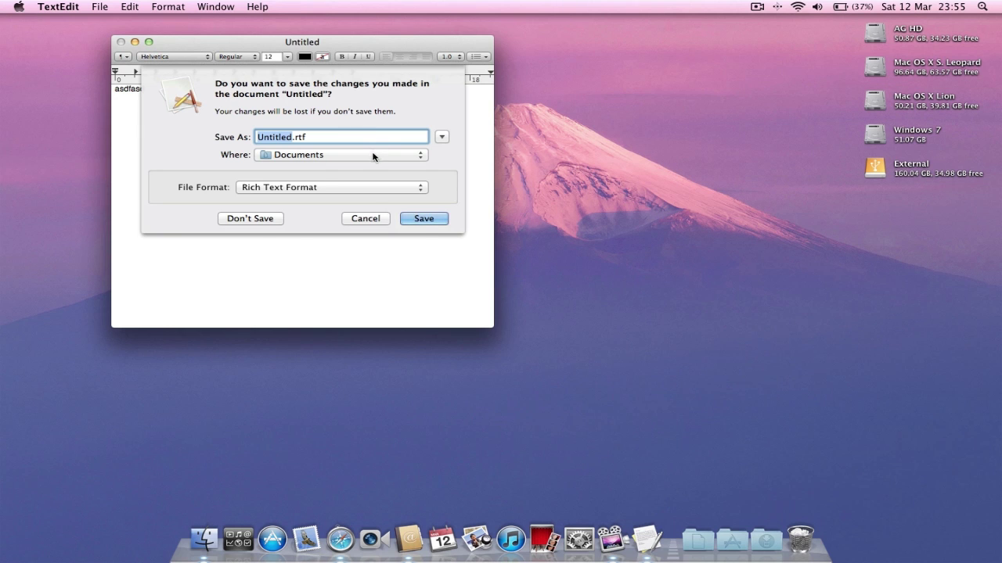
pyautogui.click(374, 155)
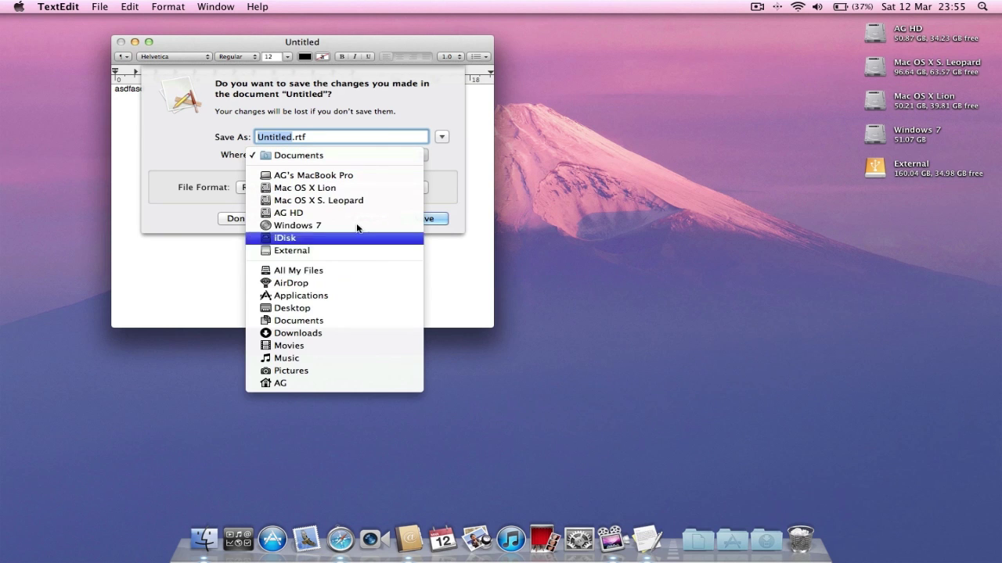
pyautogui.click(338, 309)
pyautogui.click(413, 219)
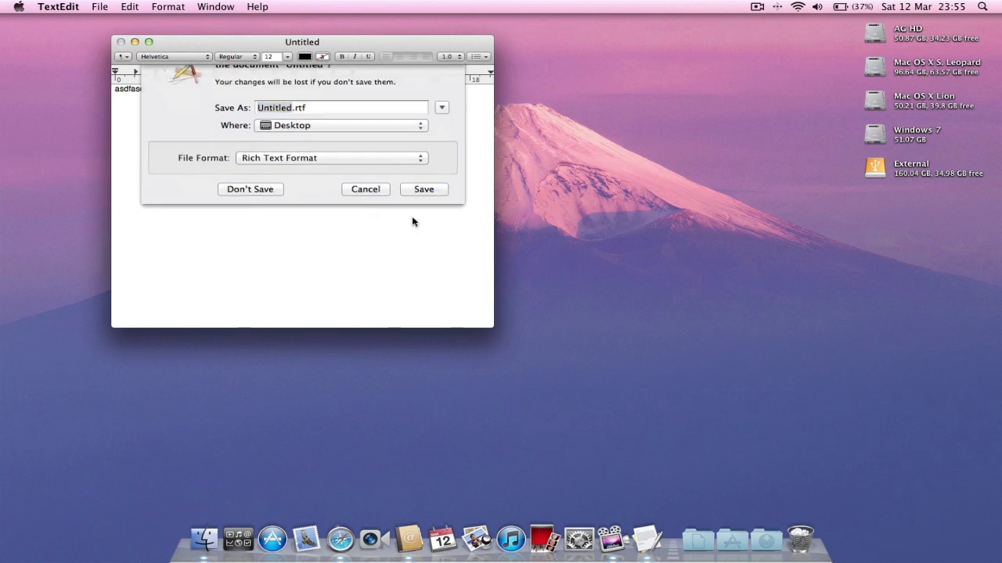
pyautogui.click(121, 43)
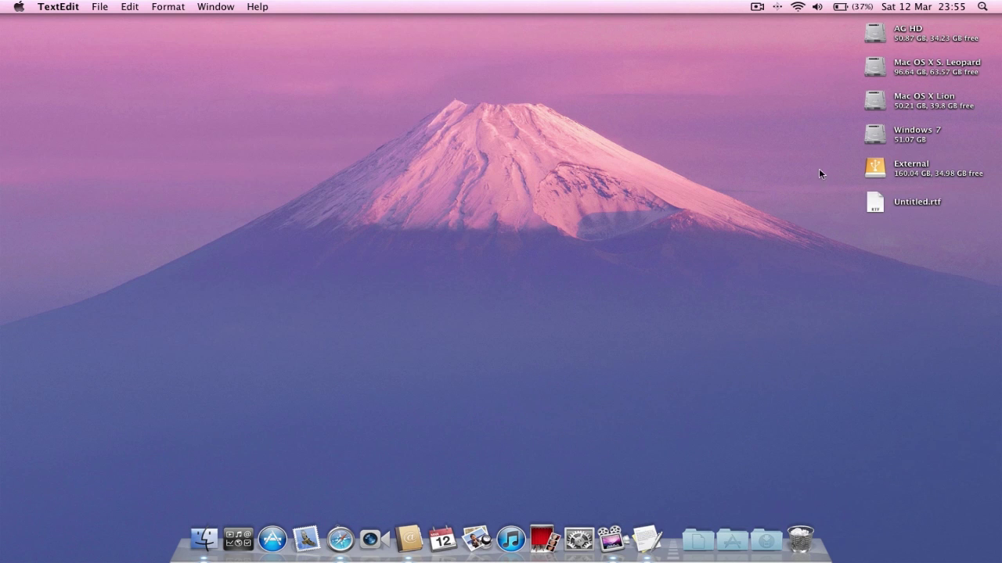
pyautogui.moveTo(875, 202); pyautogui.dragTo(600, 235)
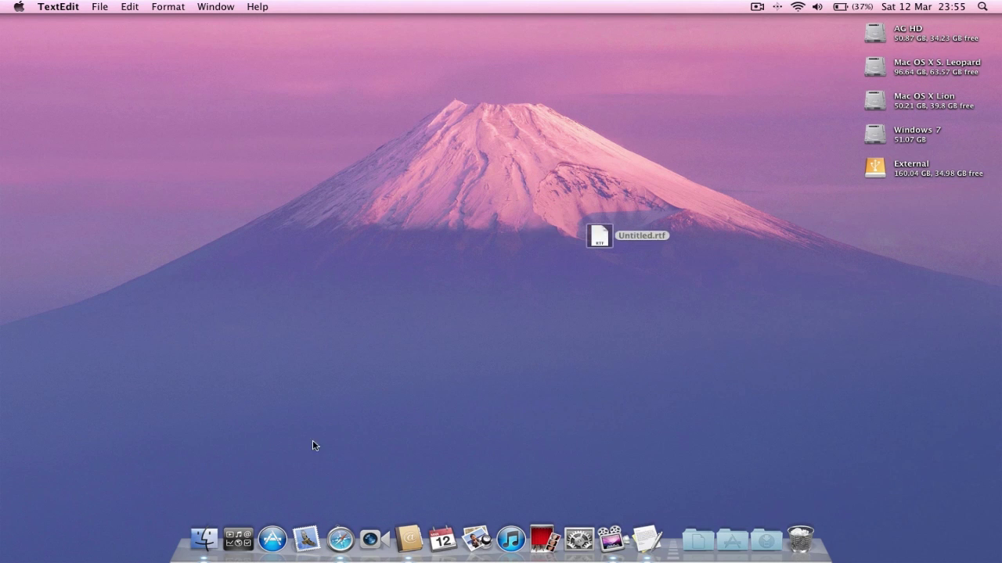
# - Move Untitled.rtf from the desktop into untitled folder 11 in Applications, then close that window
pyautogui.click(205, 538)
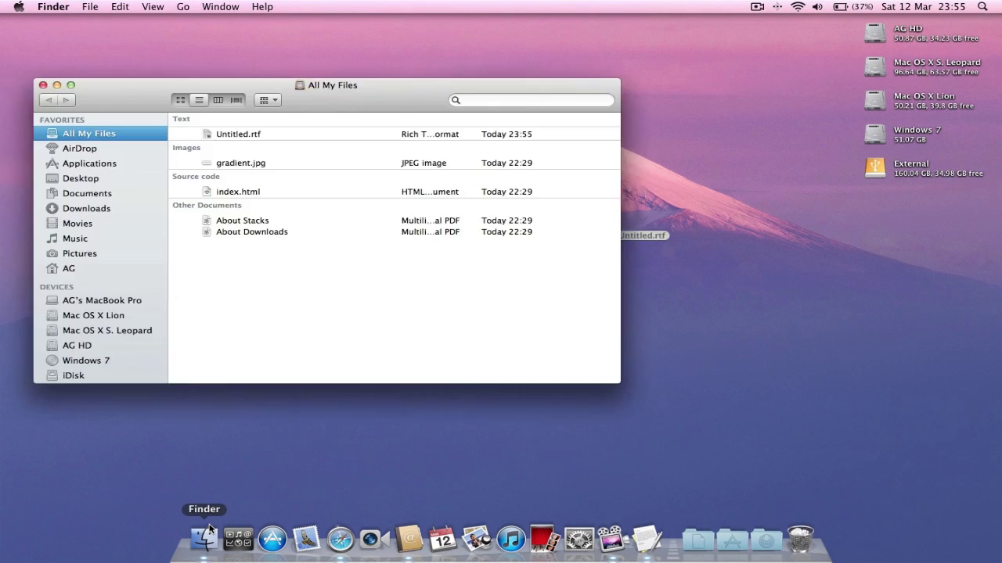
pyautogui.click(88, 163)
pyautogui.scroll(-10, 357, 215)
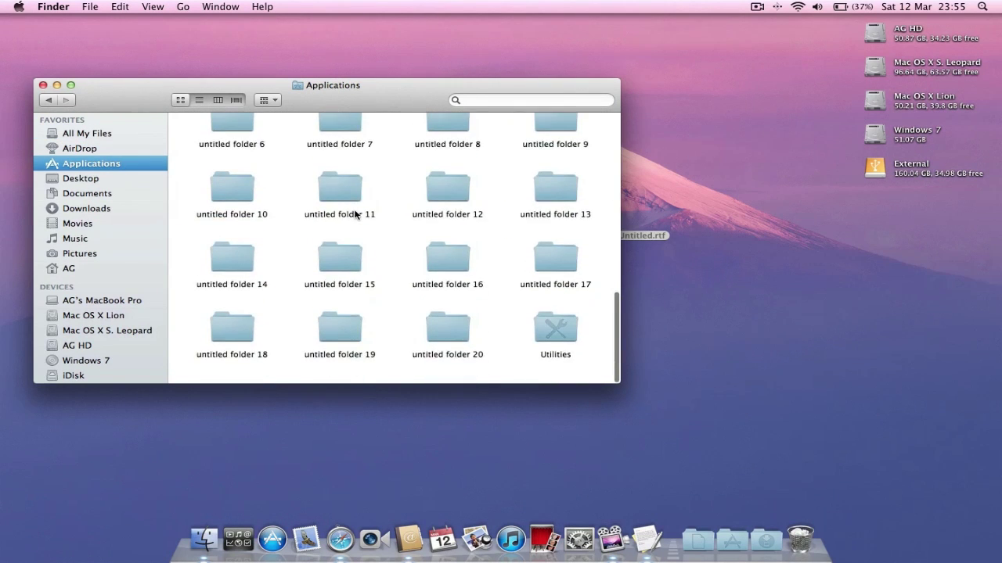
pyautogui.doubleClick(343, 201)
pyautogui.moveTo(411, 110); pyautogui.dragTo(523, 289)
pyautogui.moveTo(565, 245); pyautogui.dragTo(443, 375)
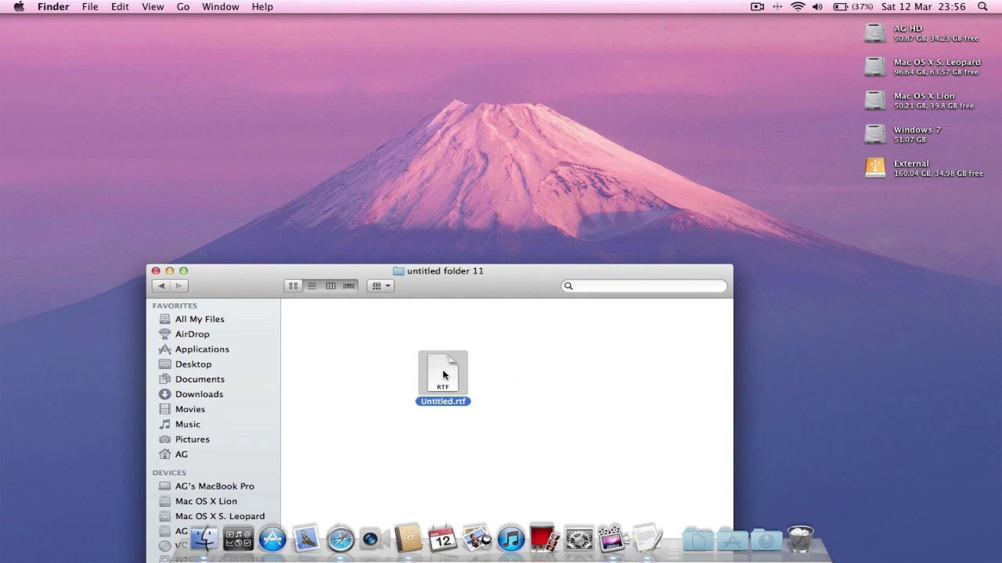
pyautogui.click(155, 271)
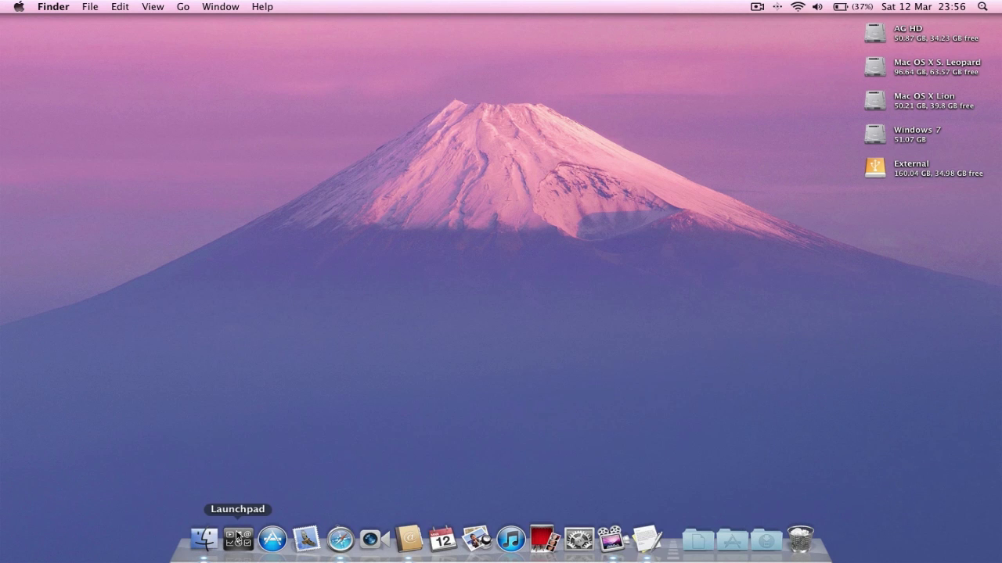
# - Glance at Launchpad, then browse untitled folders 17 and 18 in the Applications stack
pyautogui.click(237, 538)
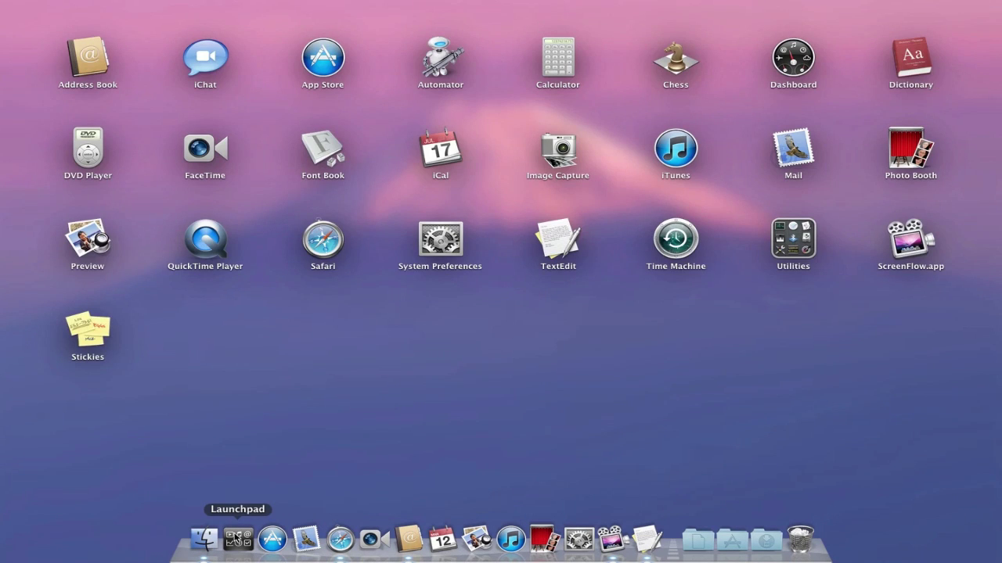
pyautogui.click(237, 539)
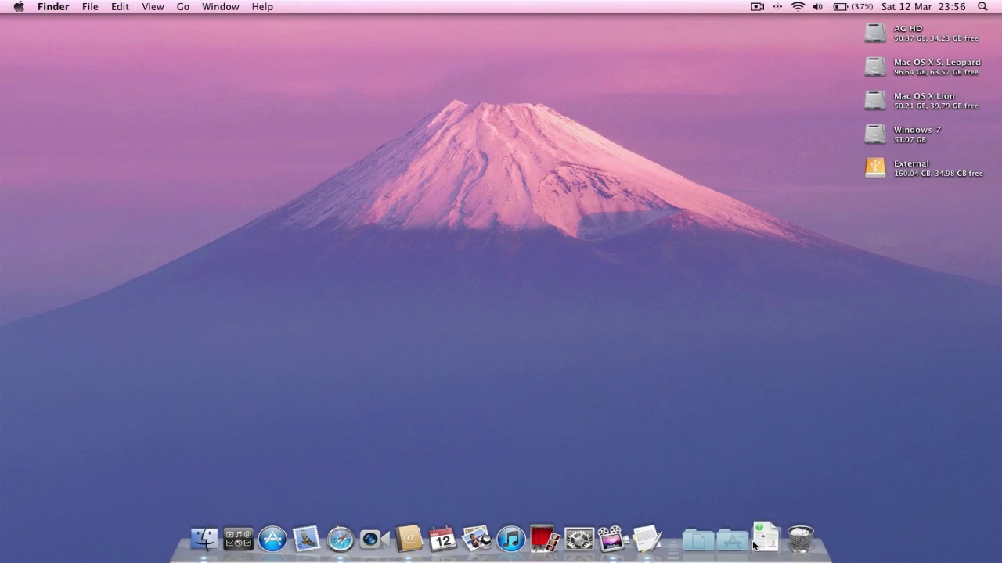
pyautogui.click(736, 540)
pyautogui.scroll(-3, 783, 392)
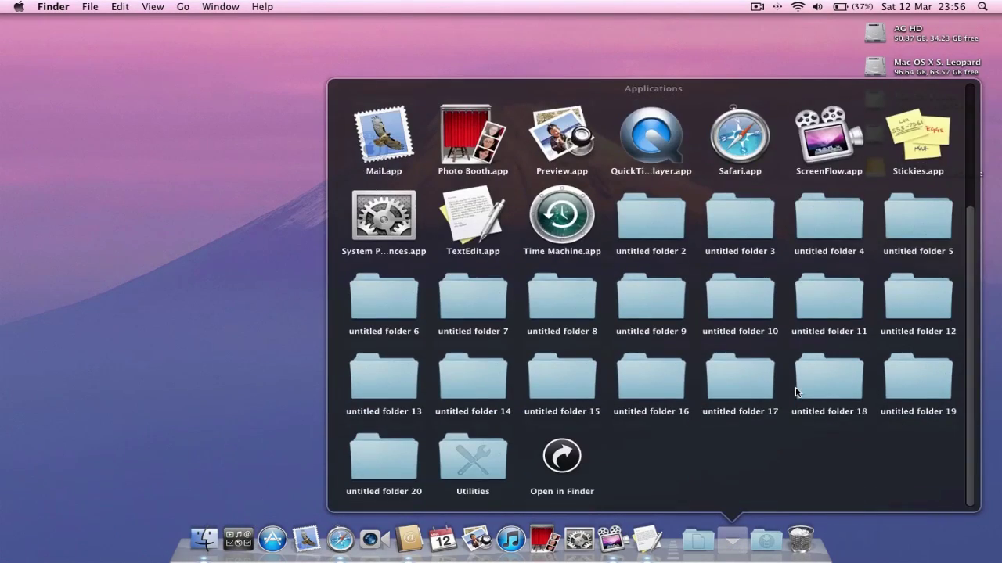
pyautogui.click(752, 391)
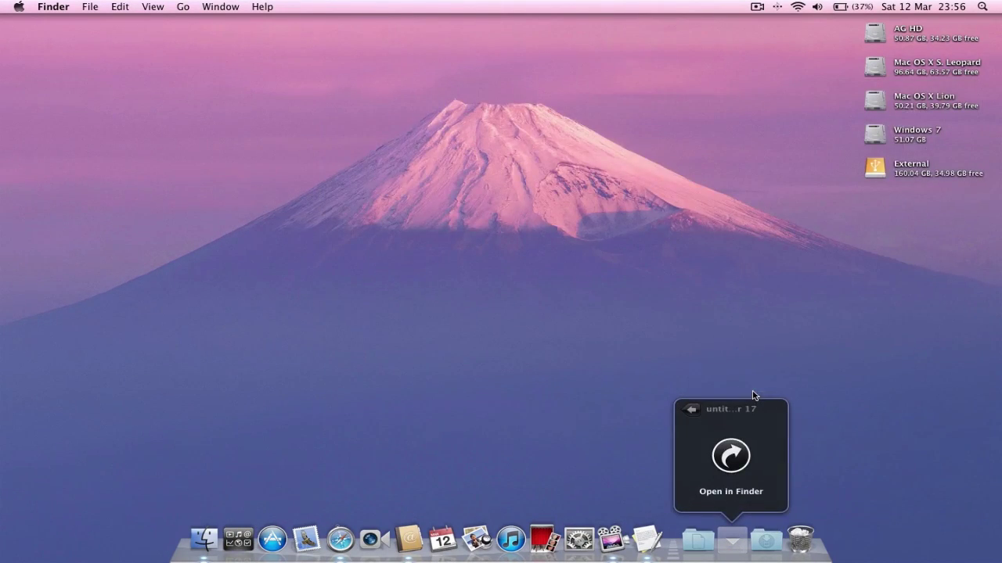
pyautogui.click(705, 409)
pyautogui.click(830, 396)
pyautogui.click(698, 417)
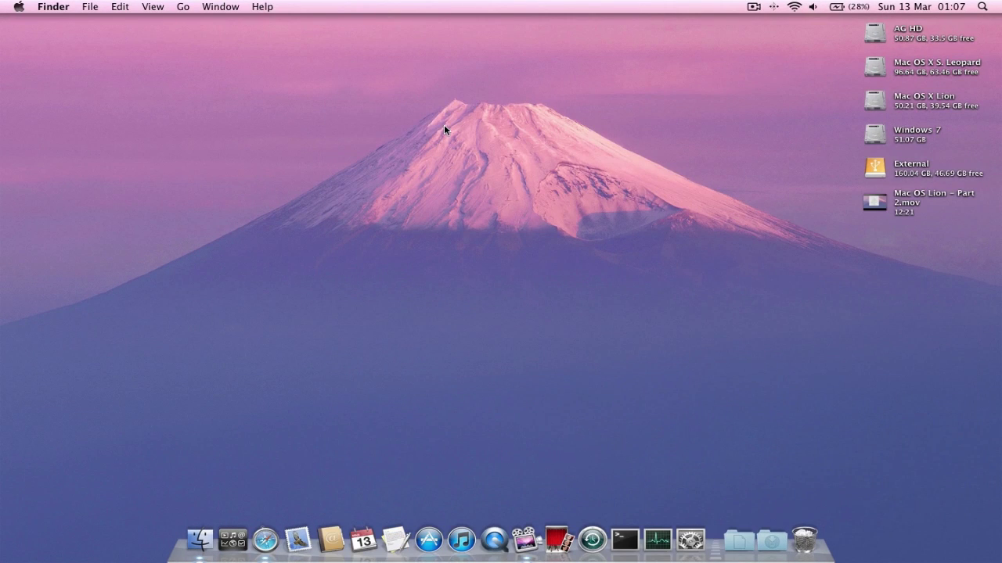
# - In Mission Control, return to Desktop 1, preview Desktops 2 and 3, then switch to Desktop 3
pyautogui.press('F3')
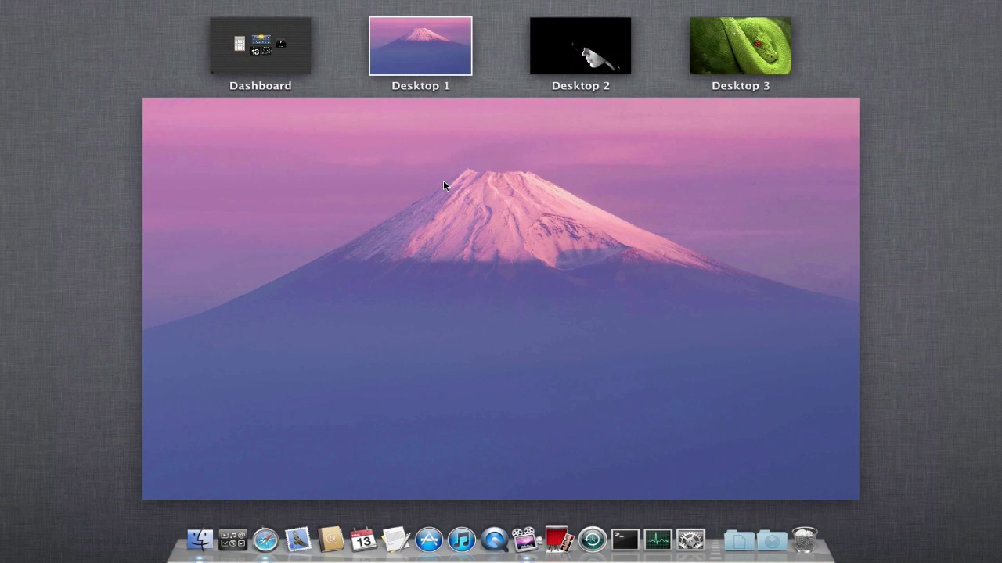
pyautogui.click(448, 48)
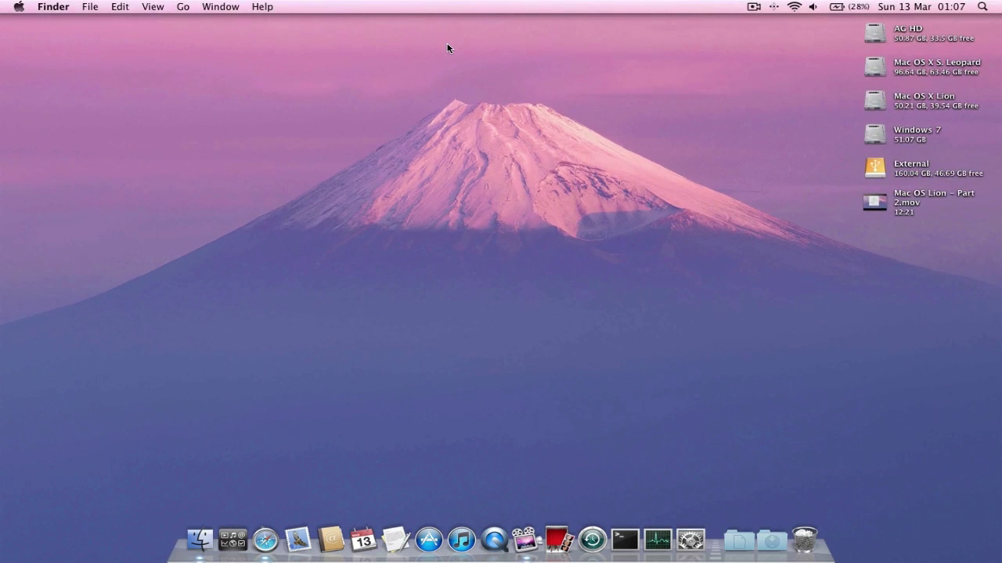
pyautogui.press('F3')
pyautogui.click(572, 52)
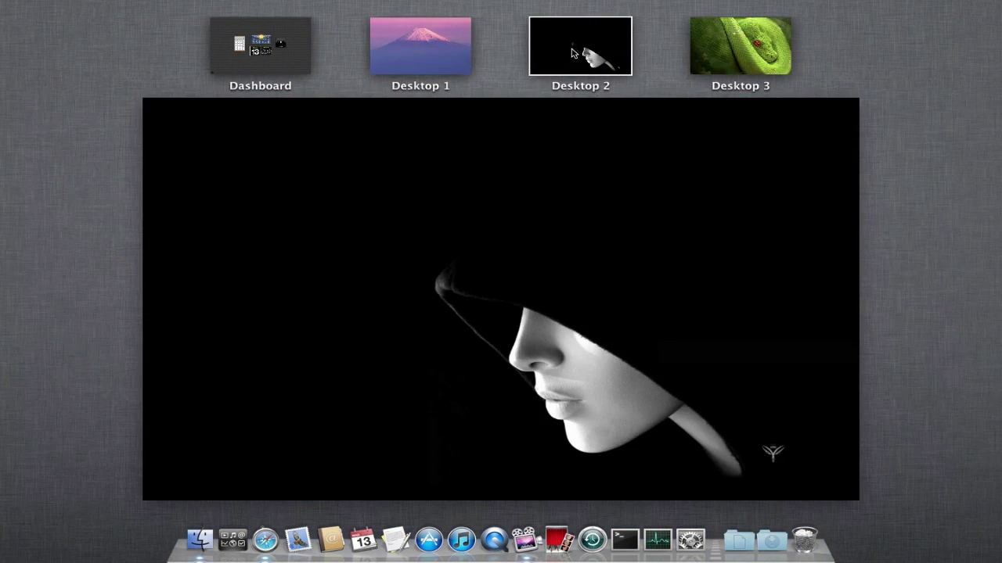
pyautogui.click(705, 50)
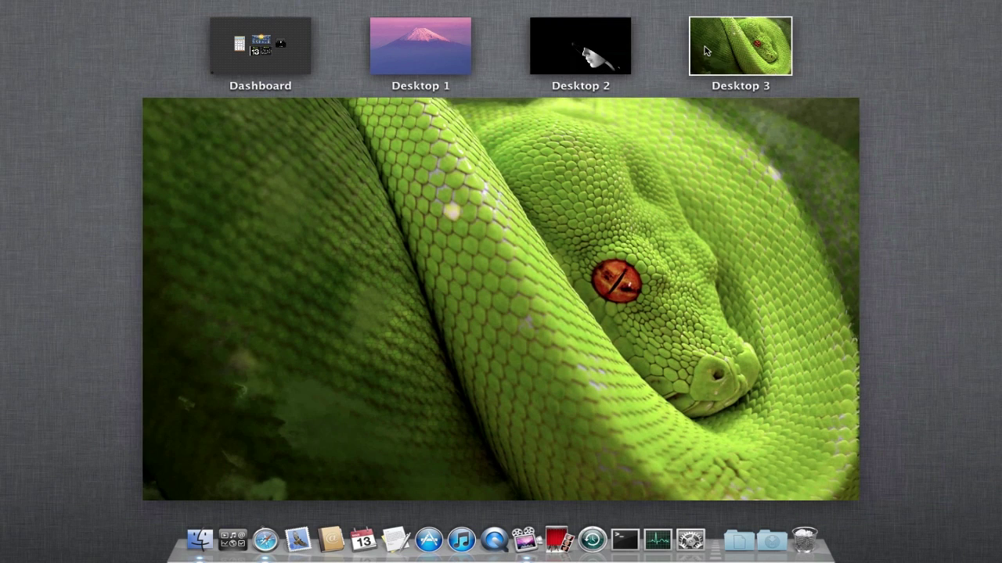
pyautogui.click(707, 220)
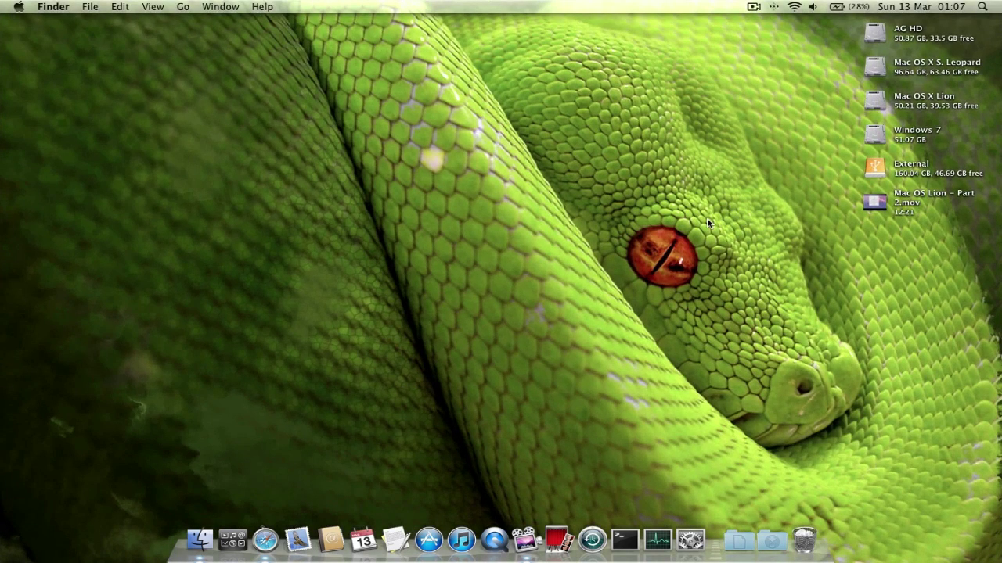
# - Move two desktops left with Ctrl+Left, visit the Dashboard, then go to Desktop 1
pyautogui.hotkey('ctrl', 'Left')
pyautogui.hotkey('ctrl', 'Left')
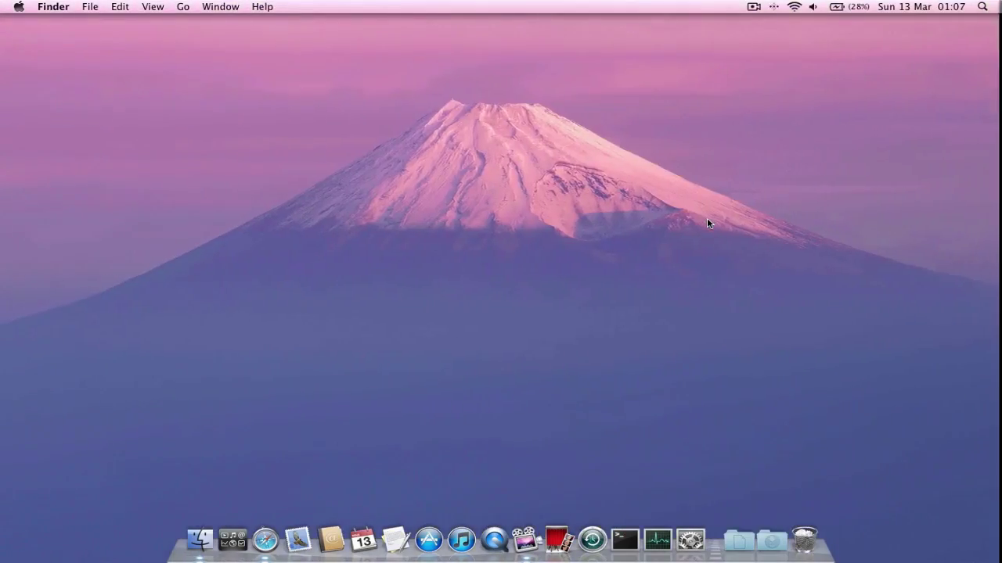
pyautogui.hotkey('ctrl', 'Left')
pyautogui.hotkey('ctrl', 'Up')
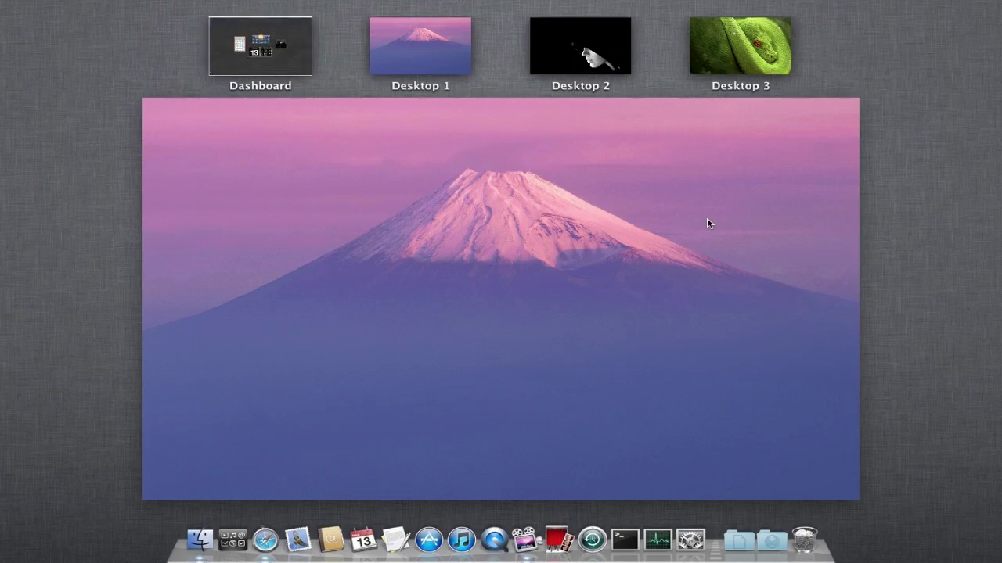
pyautogui.click(284, 47)
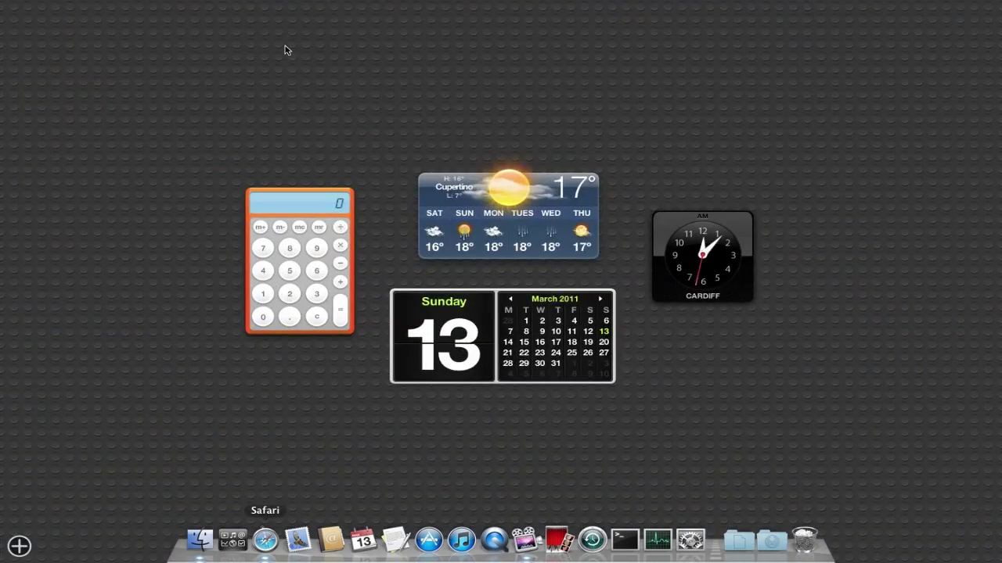
pyautogui.hotkey('ctrl', 'Up')
pyautogui.click(402, 62)
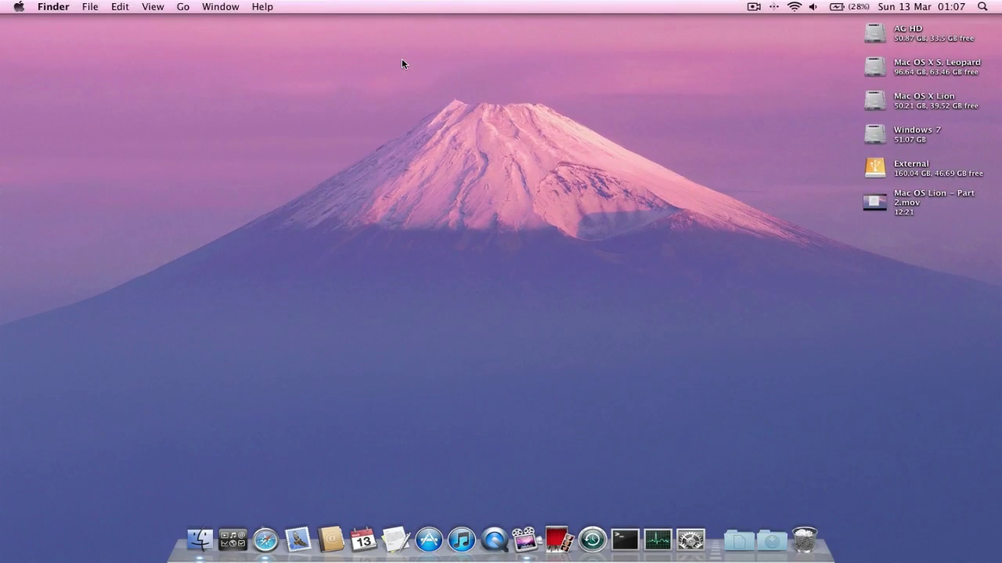
# - Preview Desktops 2 and 3 in Mission Control and settle on Desktop 3's green snake wallpaper
pyautogui.hotkey('ctrl', 'Up')
pyautogui.click(587, 42)
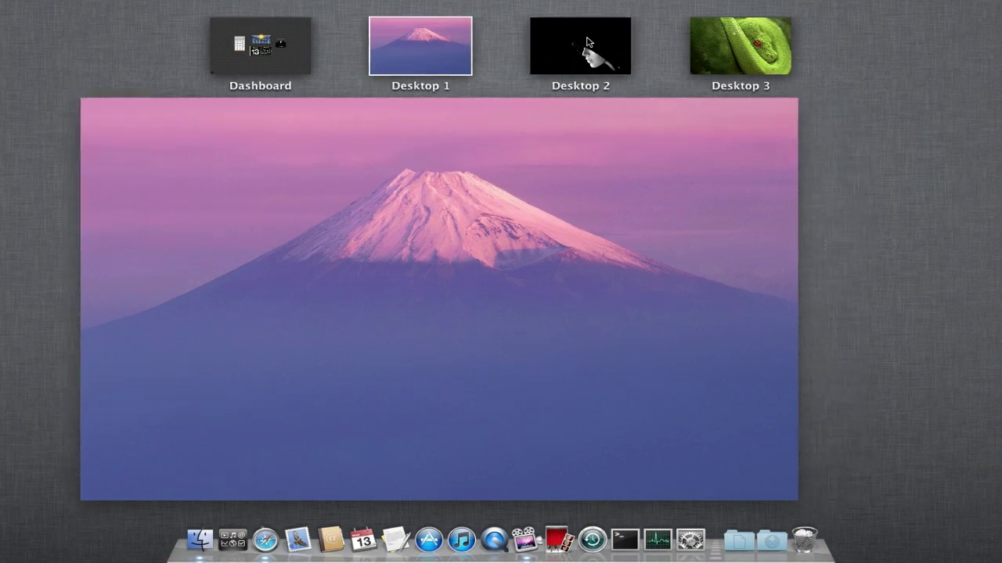
pyautogui.click(722, 46)
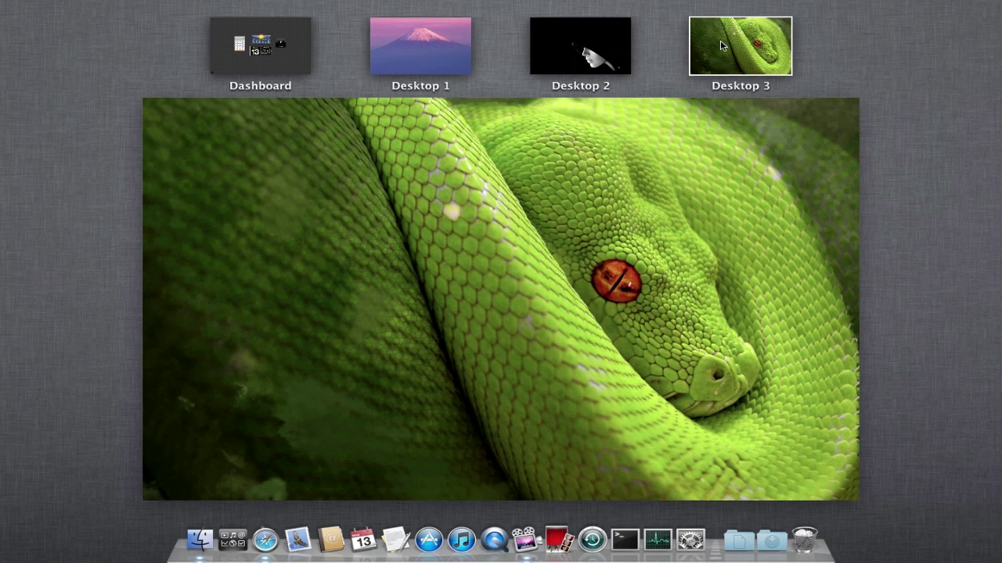
pyautogui.click(624, 249)
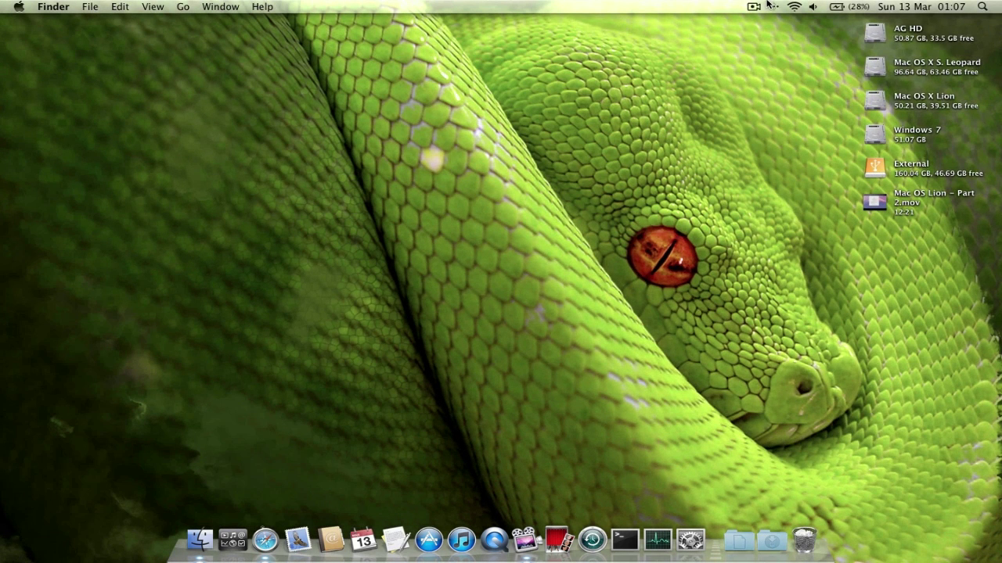